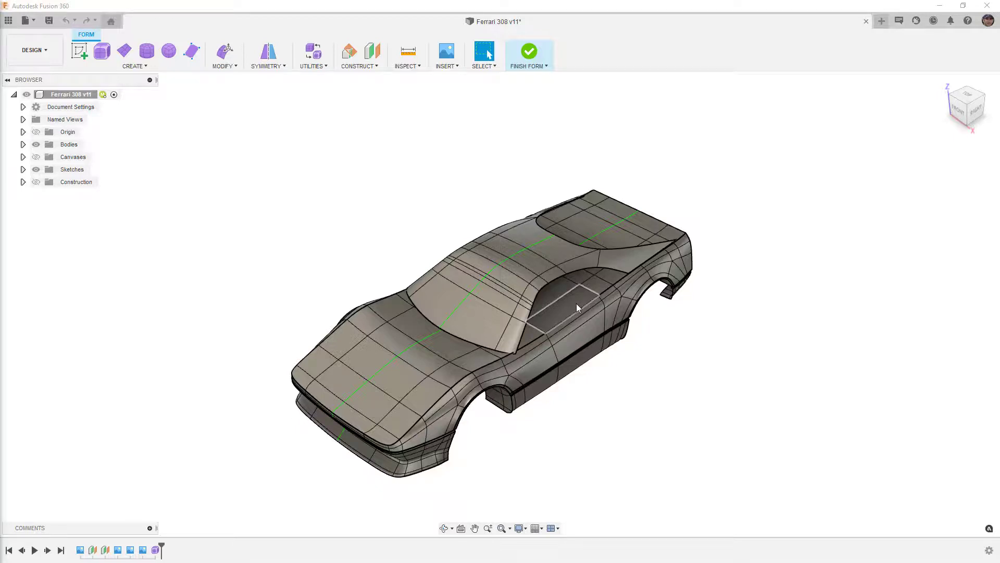
# Switch the car body to box display mode
pyautogui.click(594, 322)
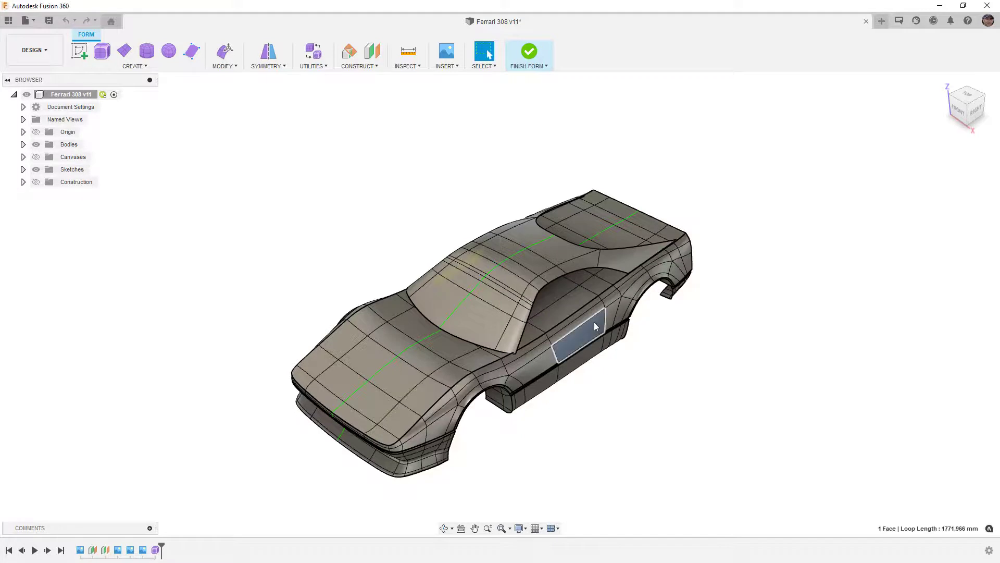
pyautogui.hotkey('ctrl', '1')
pyautogui.click(548, 252)
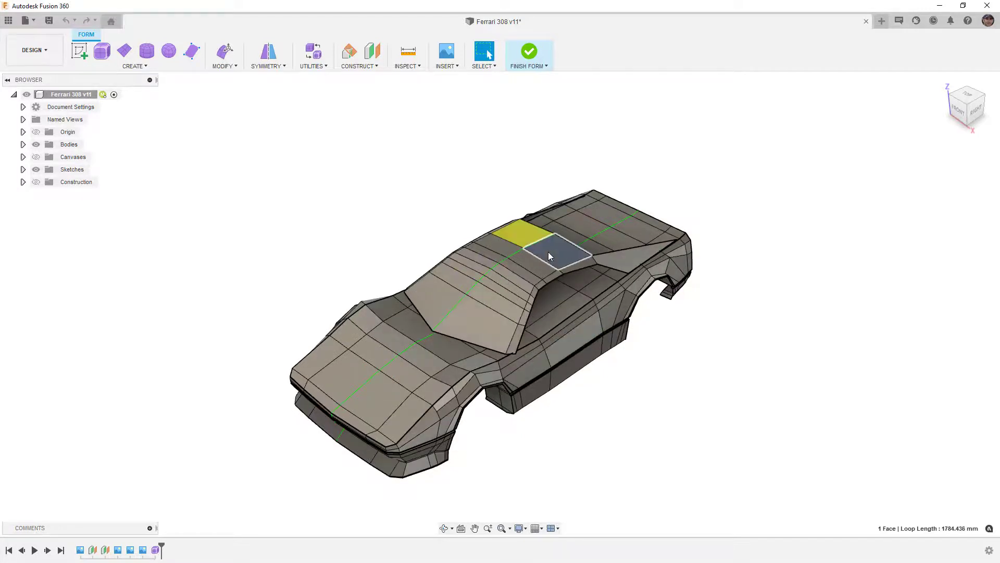
pyautogui.click(913, 194)
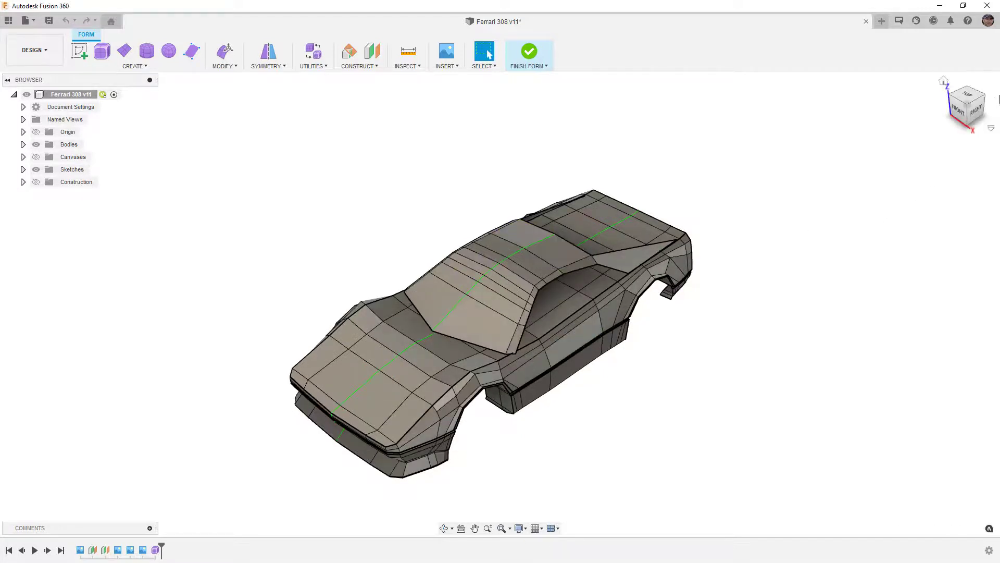
# View the car from the right side and show the blueprint canvases behind the body
pyautogui.click(976, 110)
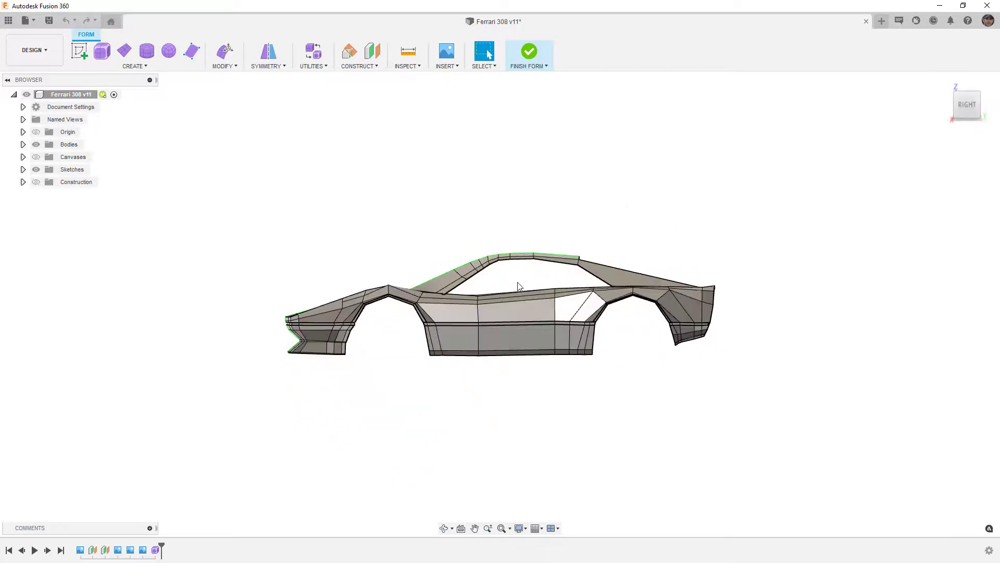
pyautogui.scroll(3, 519, 286)
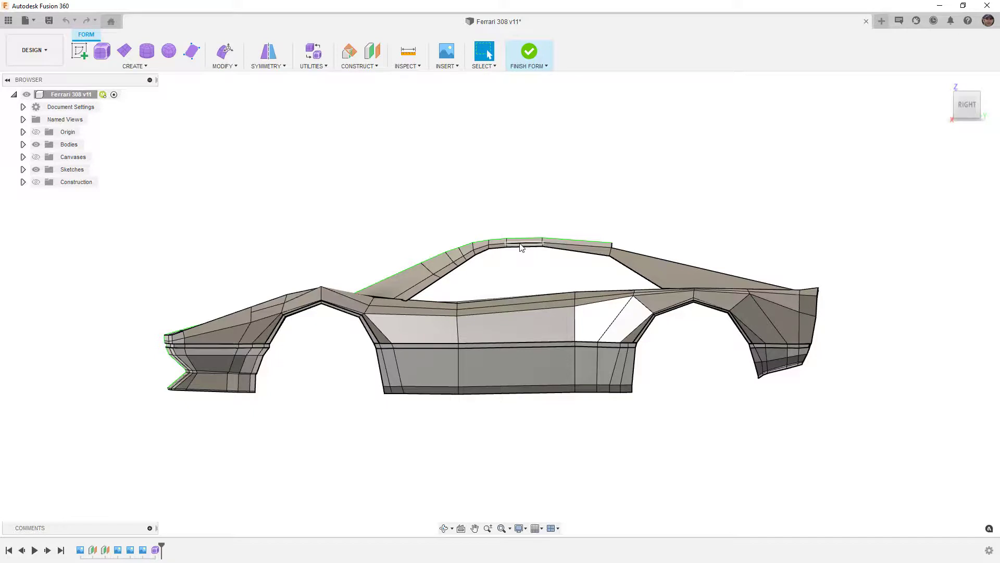
pyautogui.click(36, 157)
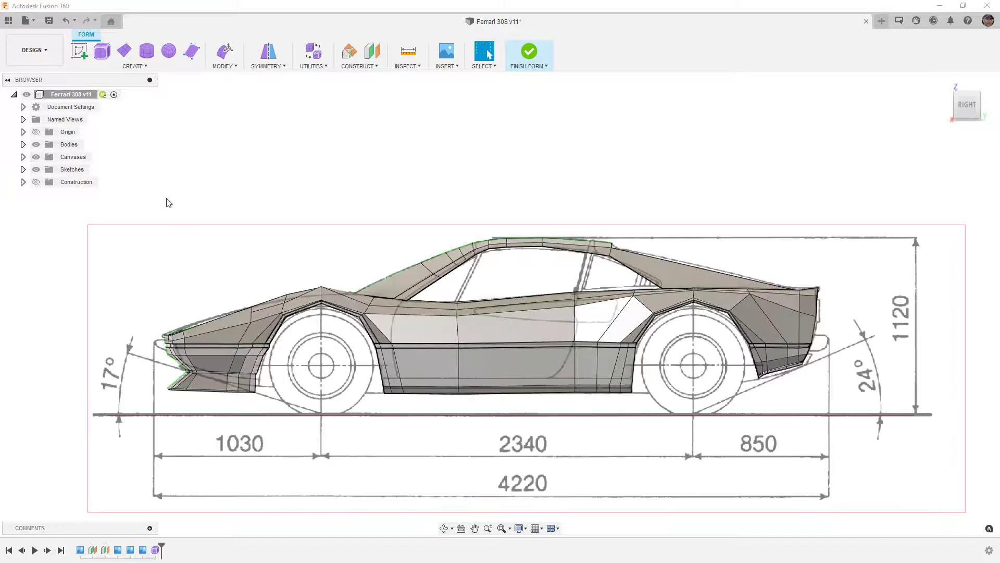
pyautogui.scroll(2, 599, 270)
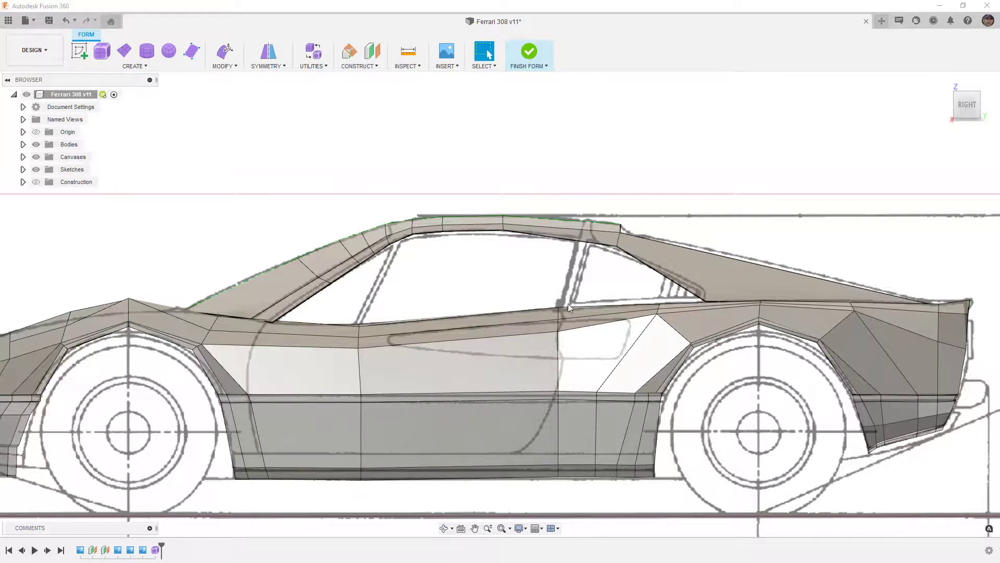
# Edit the form to move the side window's rear corner vertex about 532 mm forward and 17 mm down to the door pillar's base
pyautogui.click(705, 301)
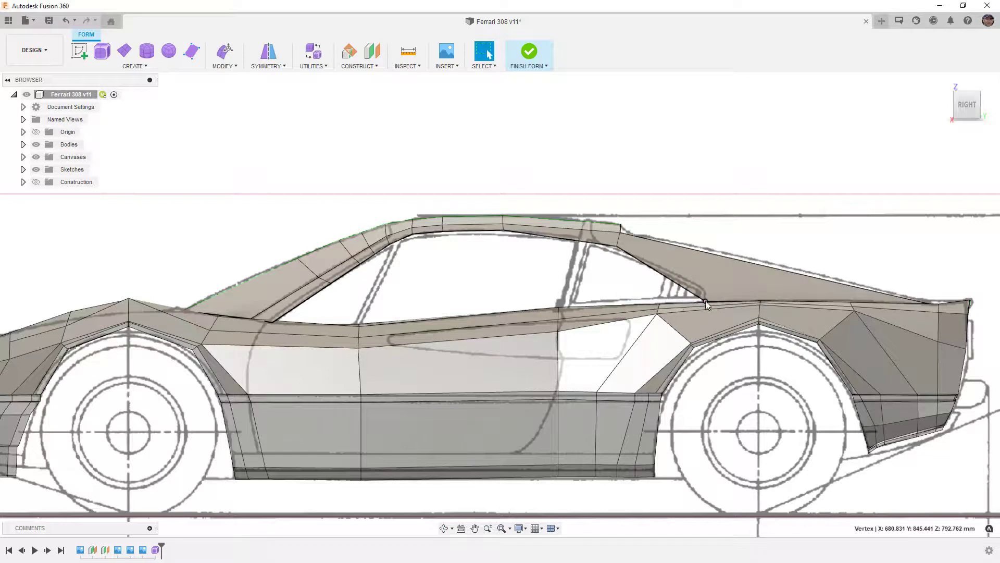
pyautogui.click(223, 55)
pyautogui.moveTo(715, 287); pyautogui.dragTo(573, 293)
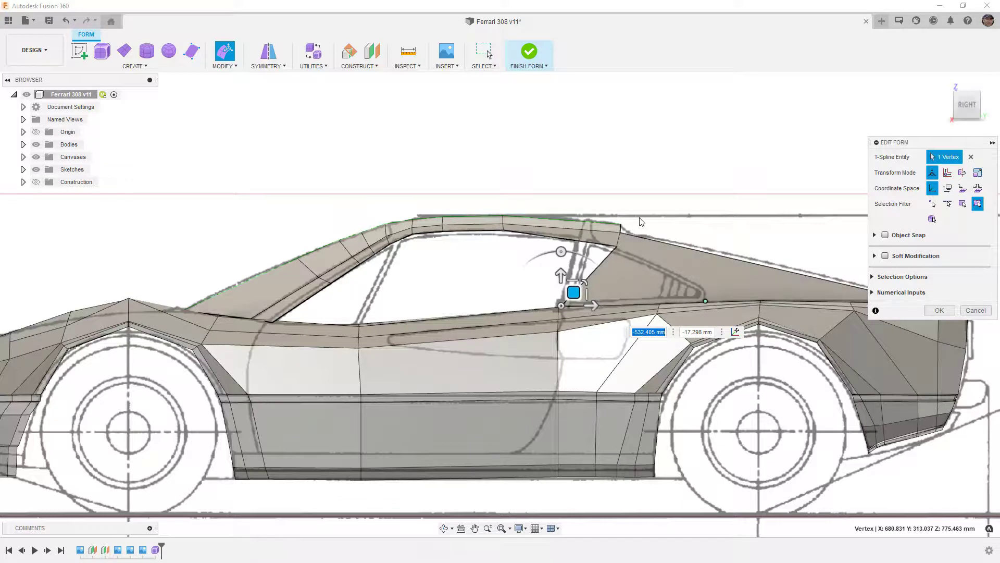
# Select the two side edges at the roof's rear end and move them forward toward the top of the door pillar
pyautogui.scroll(2, 621, 239)
pyautogui.click(618, 238)
pyautogui.scroll(2, 622, 237)
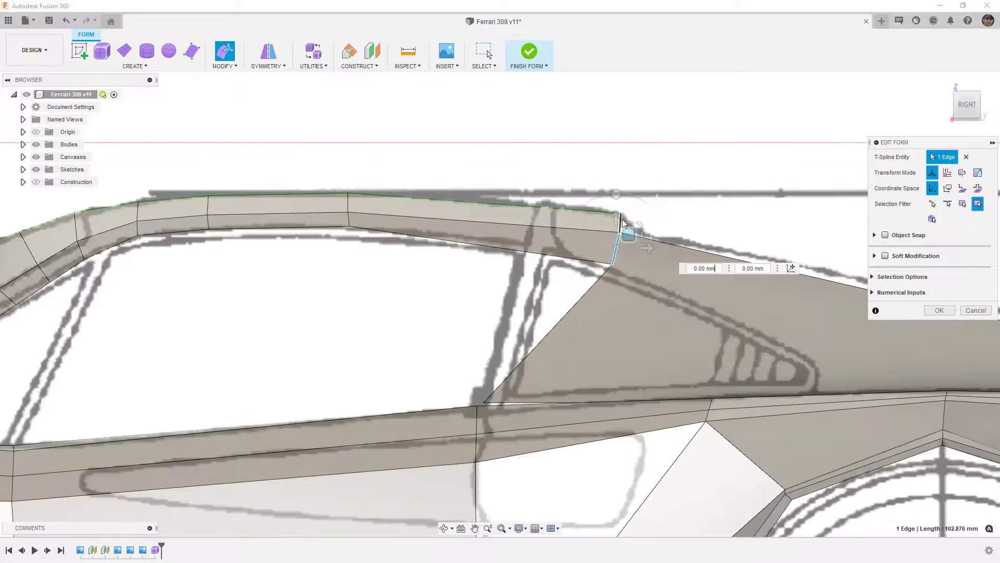
pyautogui.keyDown('shift'); pyautogui.click(622, 222); pyautogui.keyUp('shift')
pyautogui.moveTo(630, 223); pyautogui.dragTo(546, 213)
pyautogui.hotkey('ctrl', 'z')
pyautogui.hotkey('ctrl', 'z')
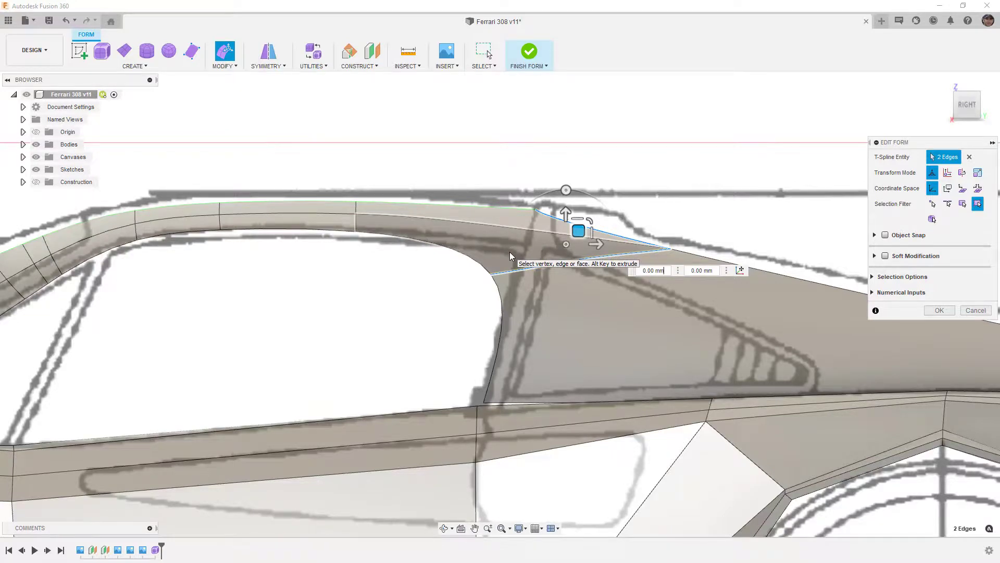
# View the car from the top, hide the canvases and finish the current form edit
pyautogui.scroll(-6, 511, 255)
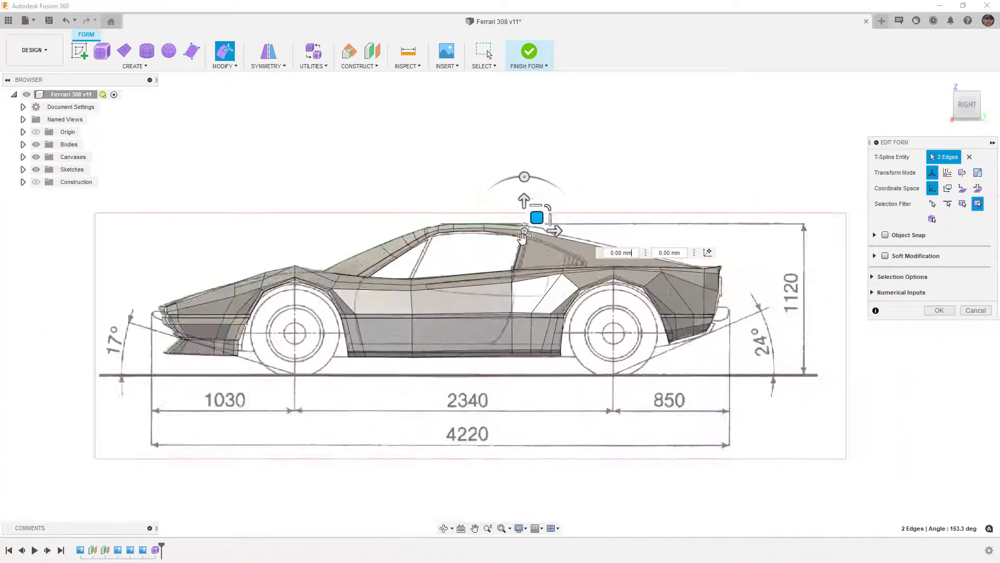
pyautogui.keyDown('shift'); pyautogui.moveTo(498, 256); pyautogui.dragTo(545, 321, button='middle'); pyautogui.keyUp('shift')
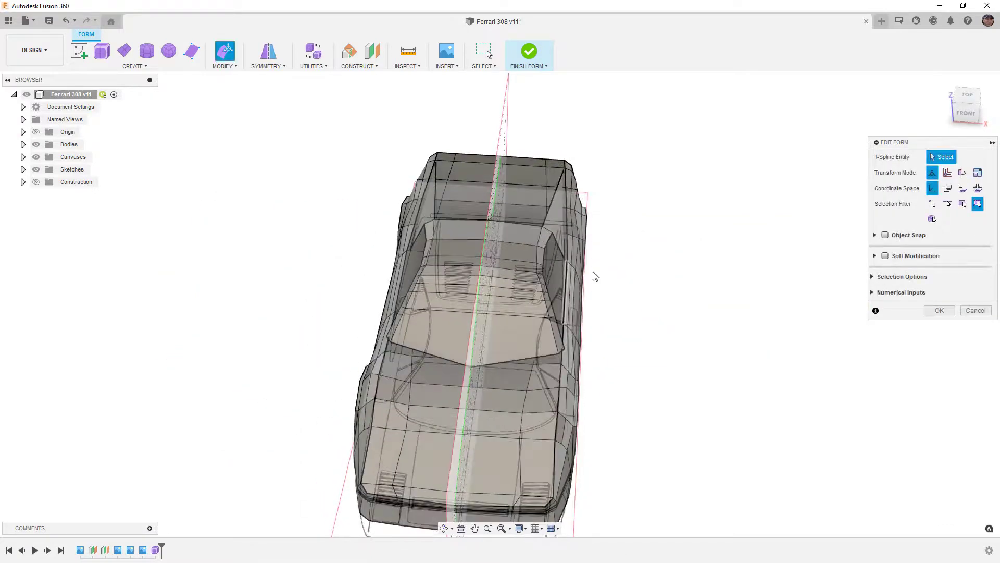
pyautogui.click(963, 104)
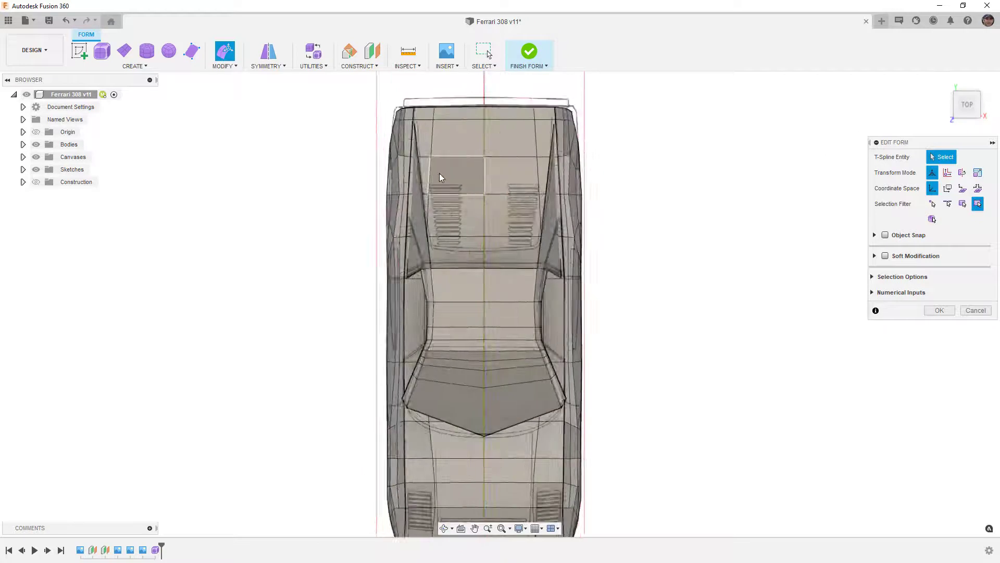
pyautogui.click(36, 156)
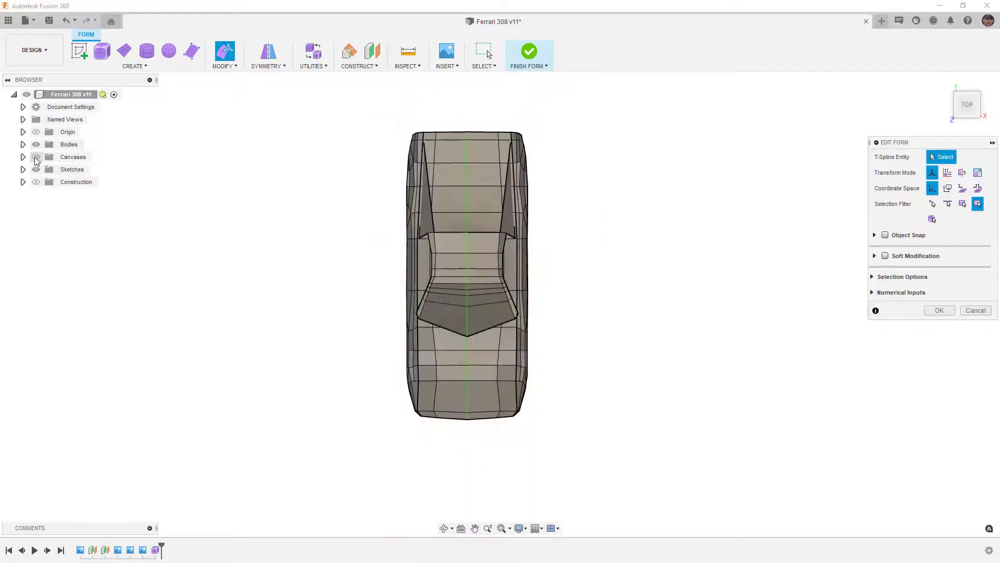
pyautogui.scroll(3, 529, 347)
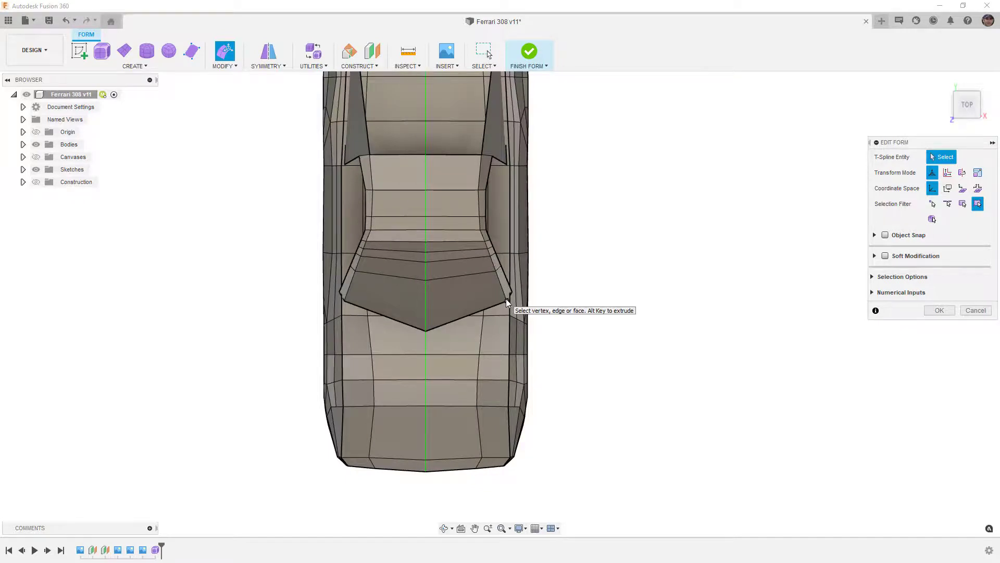
pyautogui.scroll(5, 508, 302)
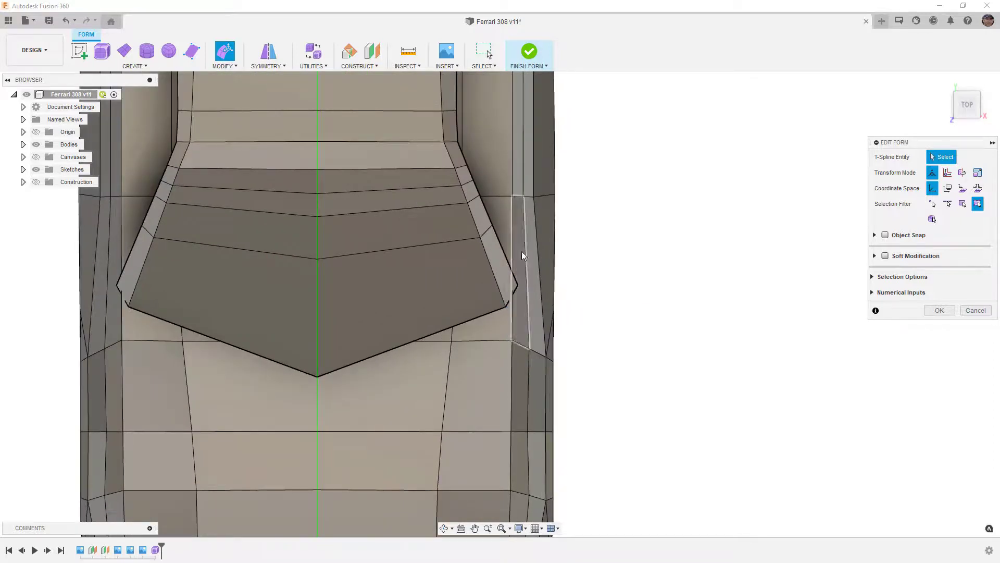
pyautogui.click(512, 225)
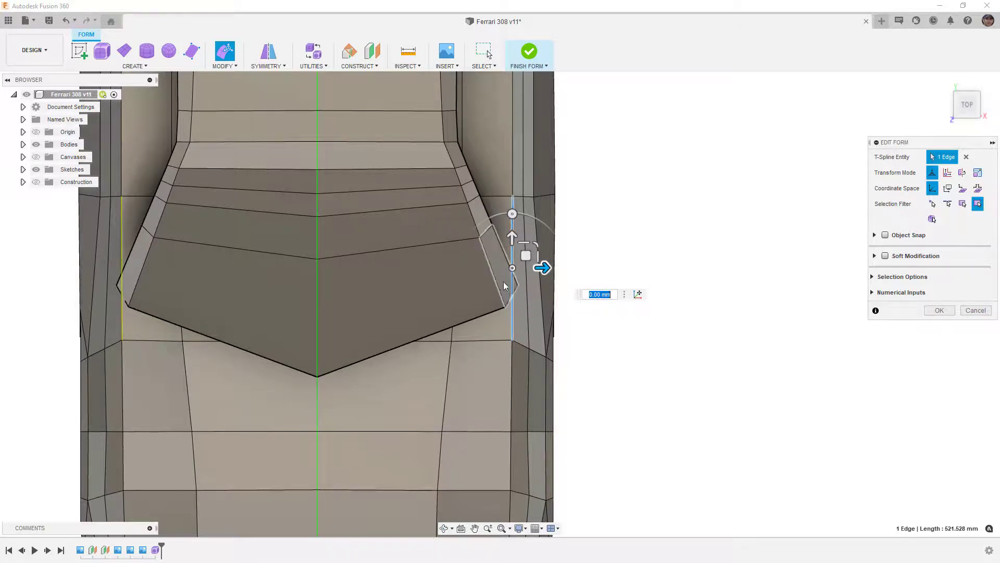
pyautogui.click(716, 248)
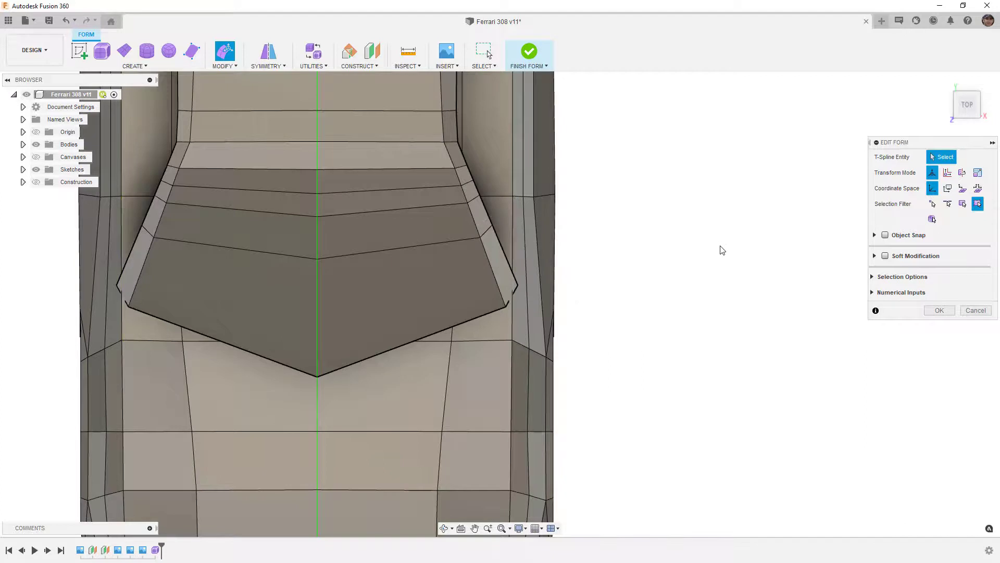
pyautogui.click(945, 311)
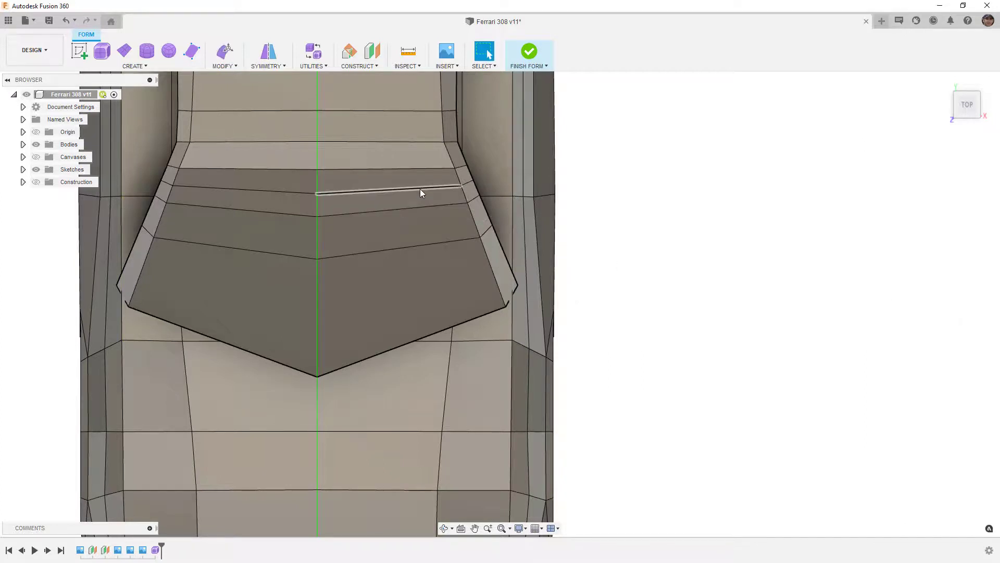
# Delete the two closely spaced edge loops running across the upper windshield
pyautogui.doubleClick(422, 193)
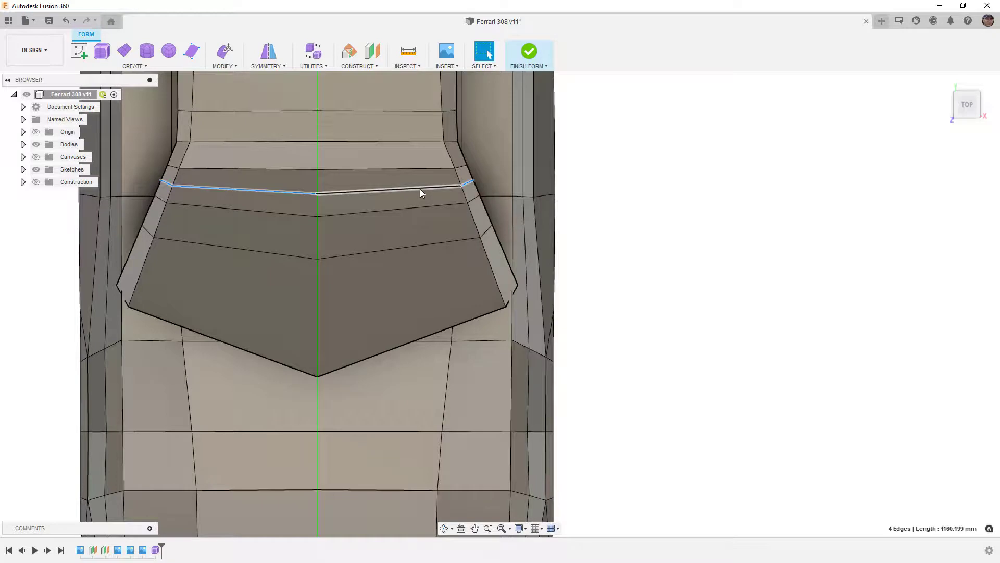
pyautogui.press('Delete')
pyautogui.doubleClick(420, 208)
pyautogui.press('Delete')
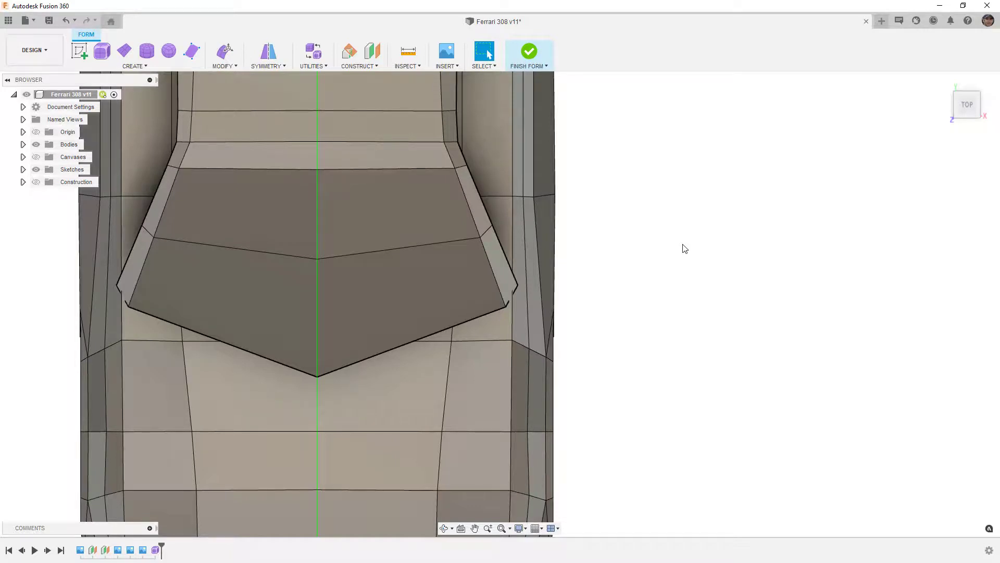
# Edit the form to move the two narrow faces of the windshield pillar inward and slightly forward
pyautogui.click(224, 50)
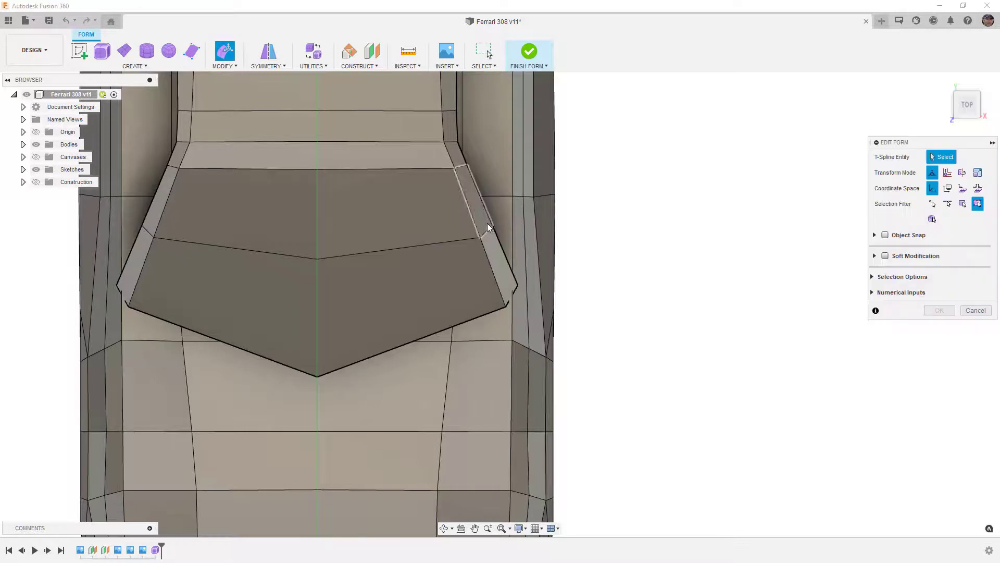
pyautogui.click(493, 245)
pyautogui.keyDown('shift'); pyautogui.click(476, 207); pyautogui.keyUp('shift')
pyautogui.moveTo(502, 221); pyautogui.dragTo(493, 228)
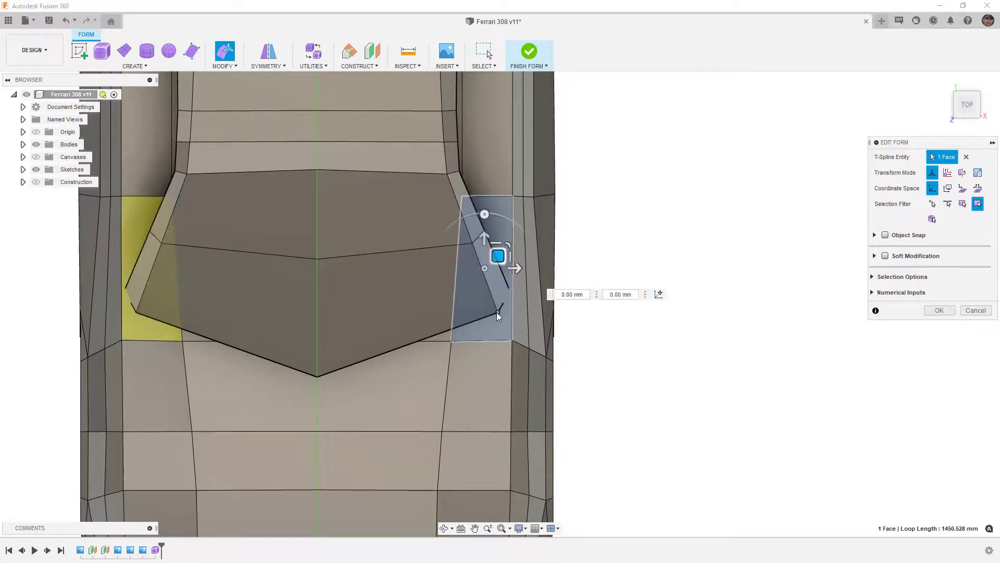
# Move the pillar's lower inner vertex about 36 mm inward and its lower outer vertex about 28 mm inward and 24 mm forward
pyautogui.click(498, 314)
pyautogui.moveTo(511, 299); pyautogui.dragTo(499, 302)
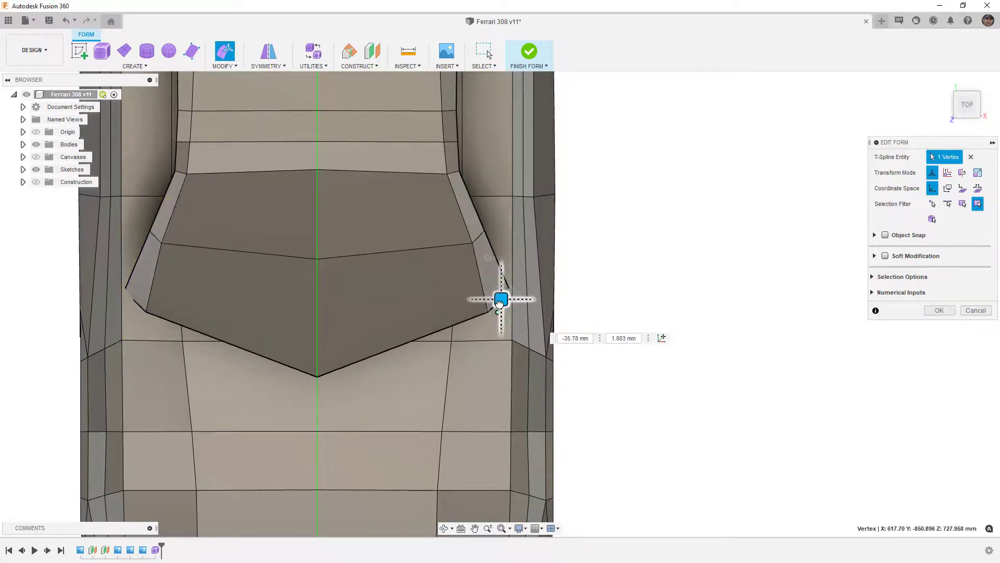
pyautogui.click(522, 278)
pyautogui.moveTo(521, 280); pyautogui.dragTo(511, 282)
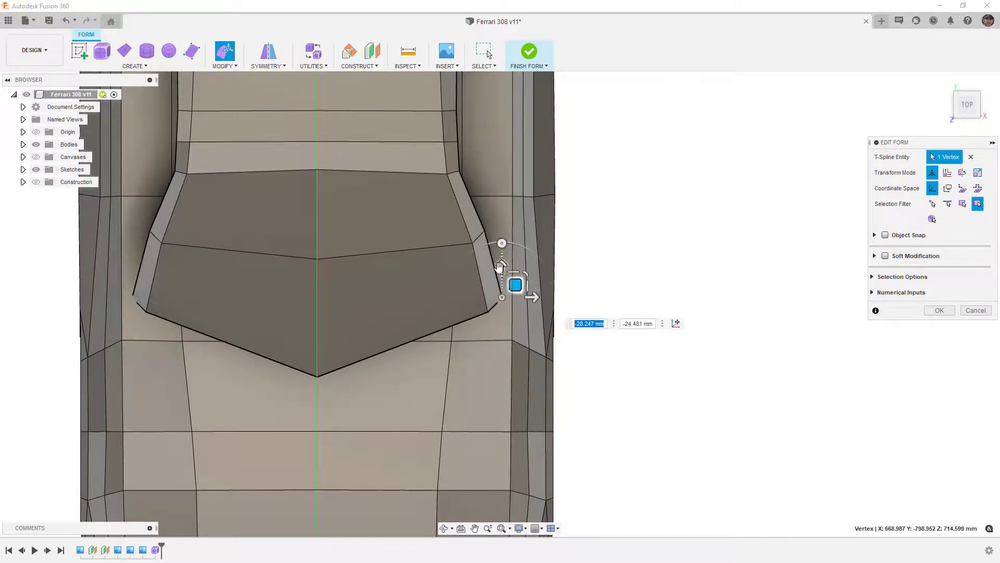
# Move the pillar's middle inner vertex about 13 mm inward and 8 mm rearward, and the outer one about 15 mm inward and 13 mm forward
pyautogui.click(473, 243)
pyautogui.moveTo(483, 232); pyautogui.dragTo(480, 231)
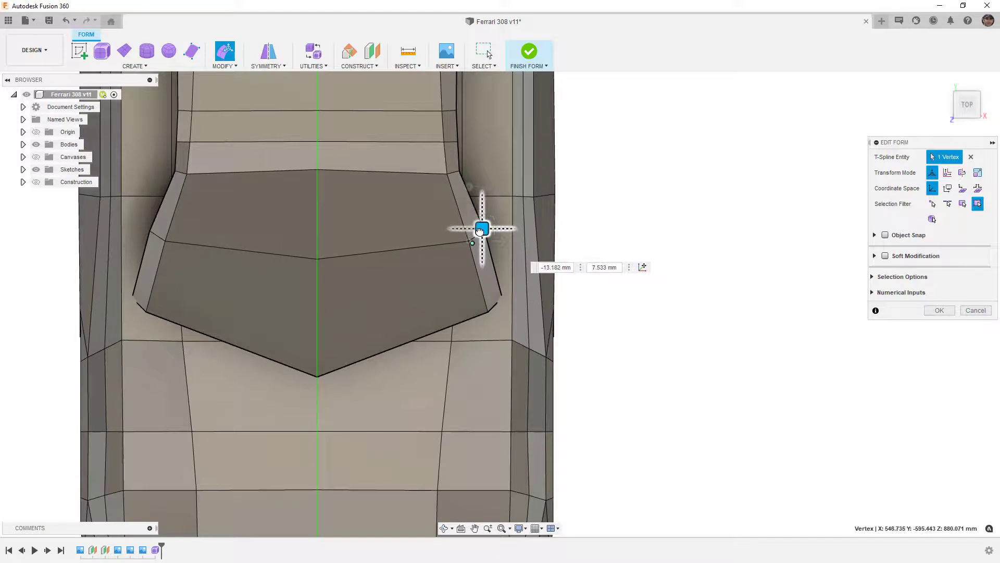
pyautogui.click(589, 203)
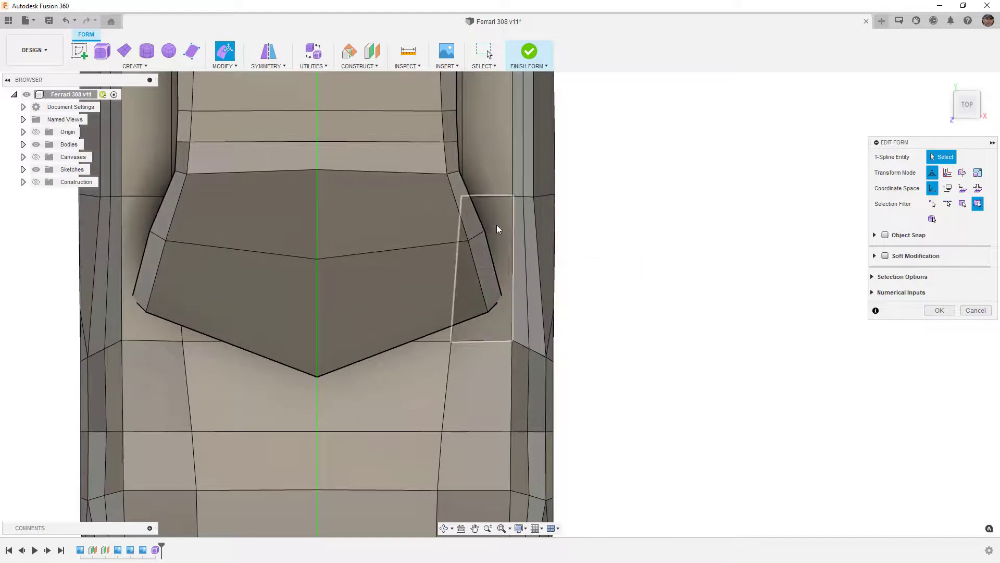
pyautogui.click(485, 231)
pyautogui.moveTo(496, 221); pyautogui.dragTo(492, 225)
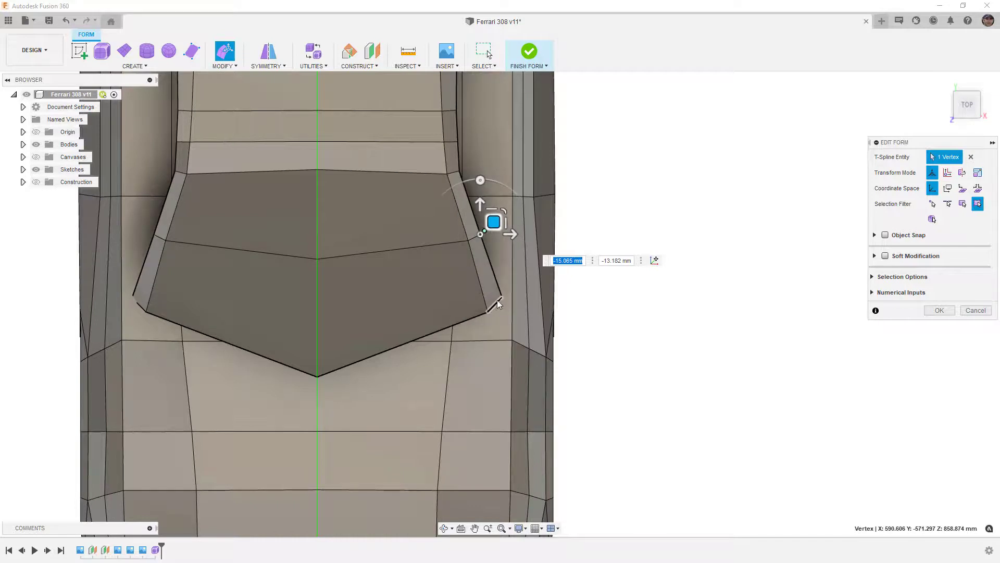
# Move the rear tip vertex of the sail panel behind the cabin about 17 mm inward and 7 mm forward
pyautogui.scroll(-5, 499, 307)
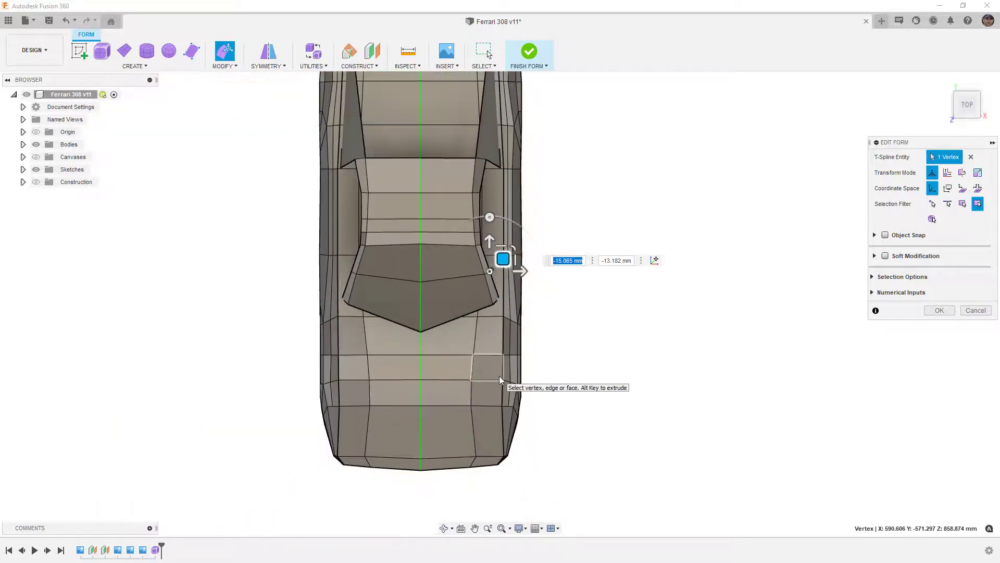
pyautogui.scroll(-3, 509, 390)
pyautogui.scroll(3, 495, 97)
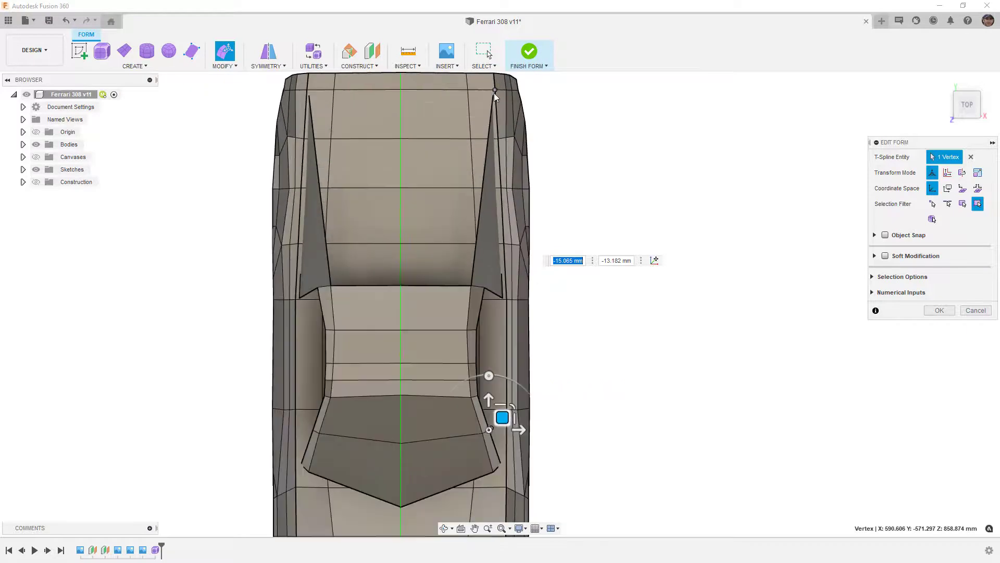
pyautogui.click(493, 96)
pyautogui.moveTo(507, 82); pyautogui.dragTo(508, 82)
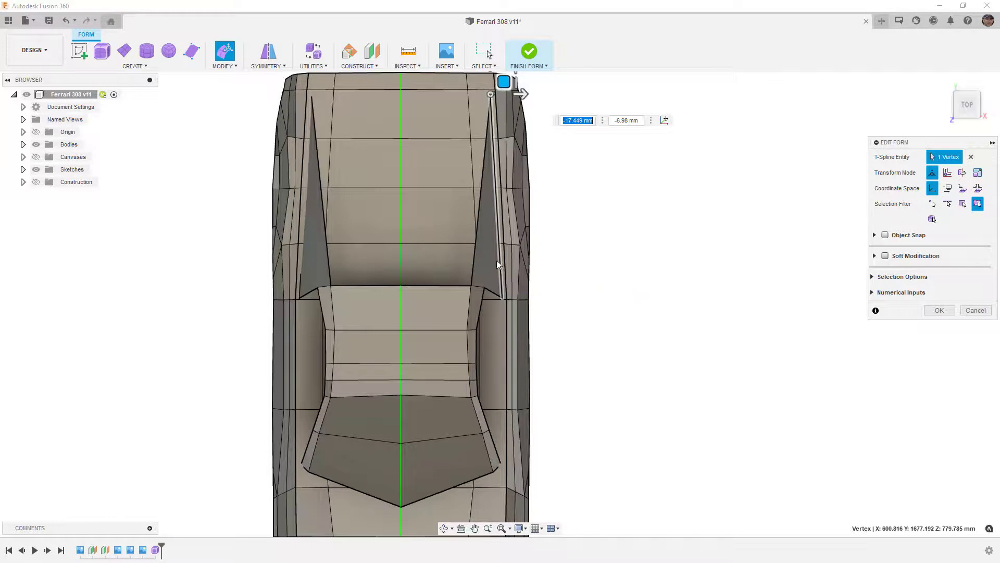
pyautogui.click(470, 107)
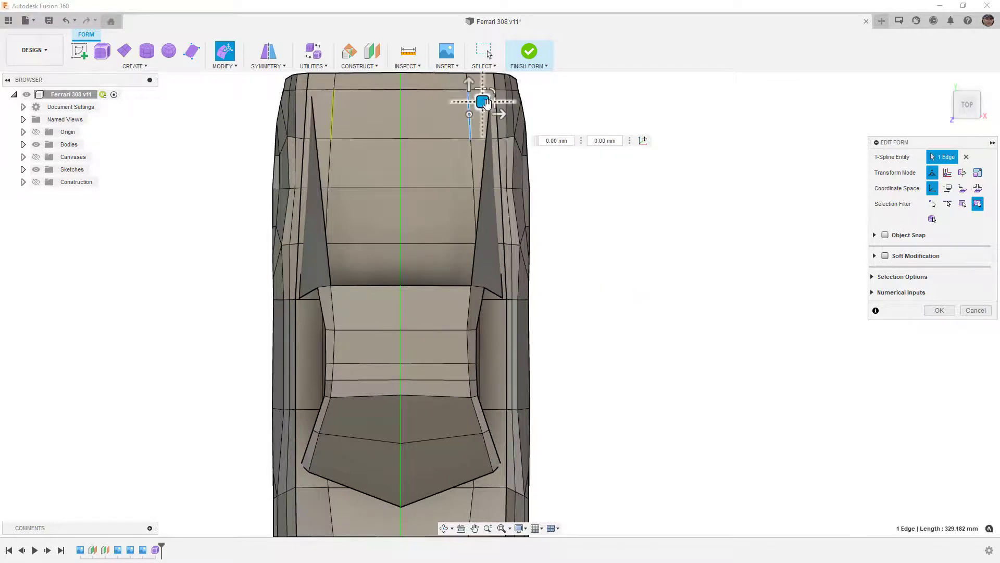
pyautogui.click(605, 115)
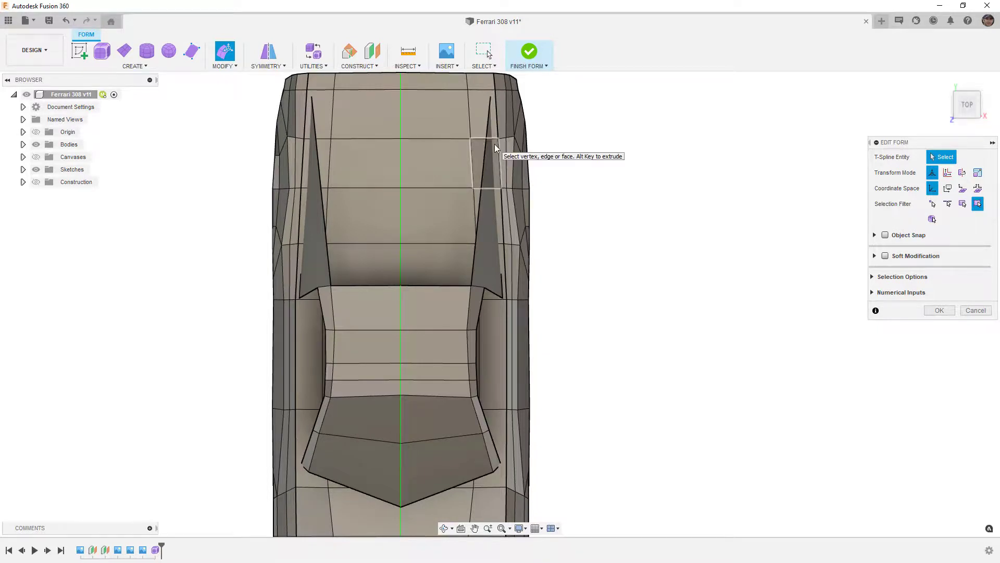
pyautogui.scroll(-3, 495, 149)
pyautogui.scroll(2, 428, 387)
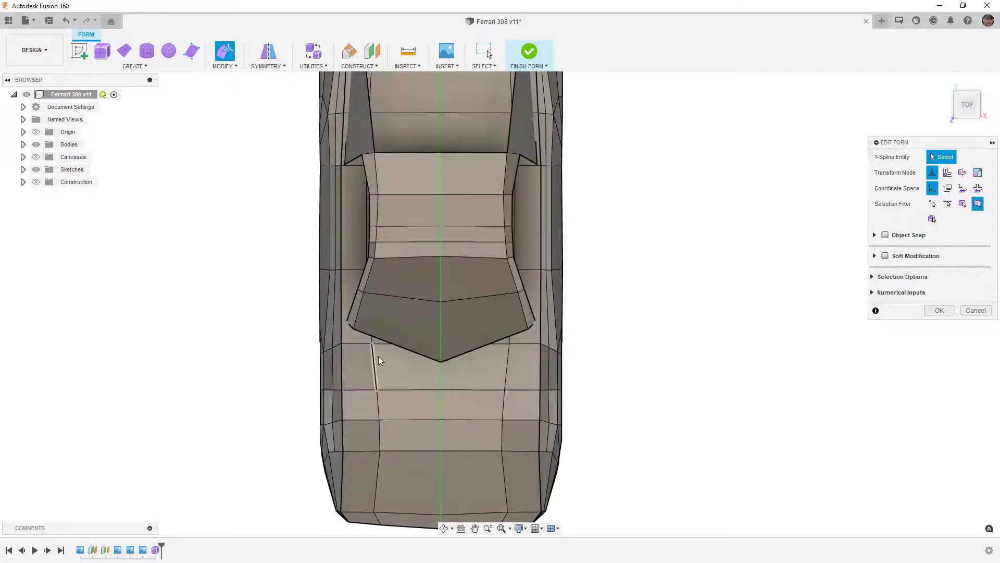
# Try to insert an edge beside the body's outer lengthwise edge loop at location -0.519, and clear that loop from the selection
pyautogui.scroll(-2, 468, 352)
pyautogui.scroll(-1, 467, 352)
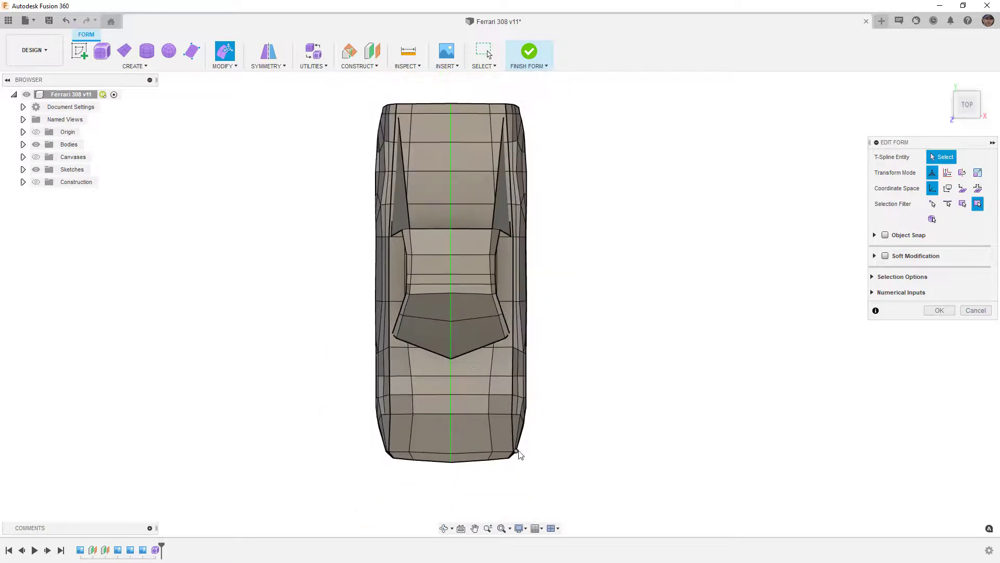
pyautogui.click(976, 310)
pyautogui.click(223, 64)
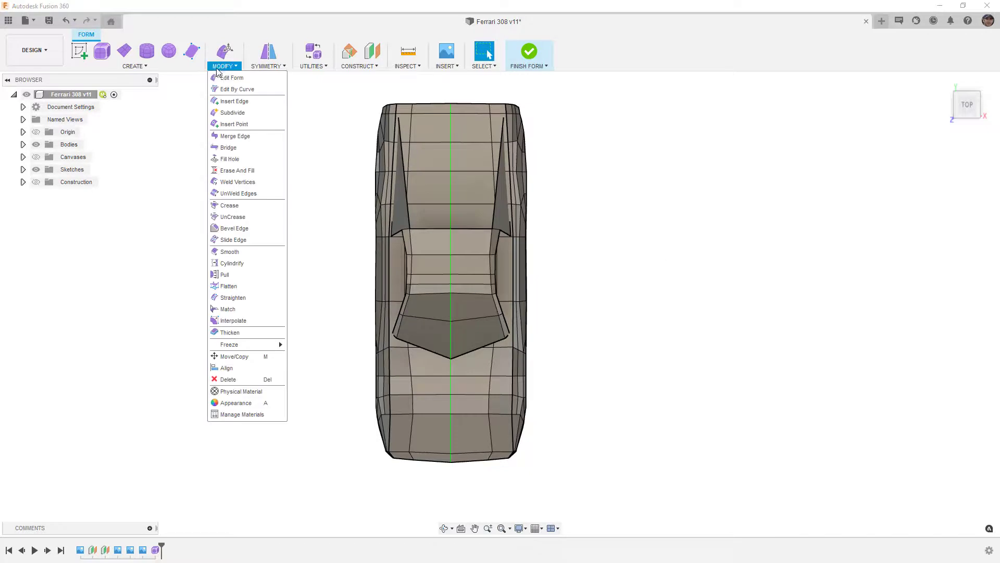
pyautogui.click(231, 92)
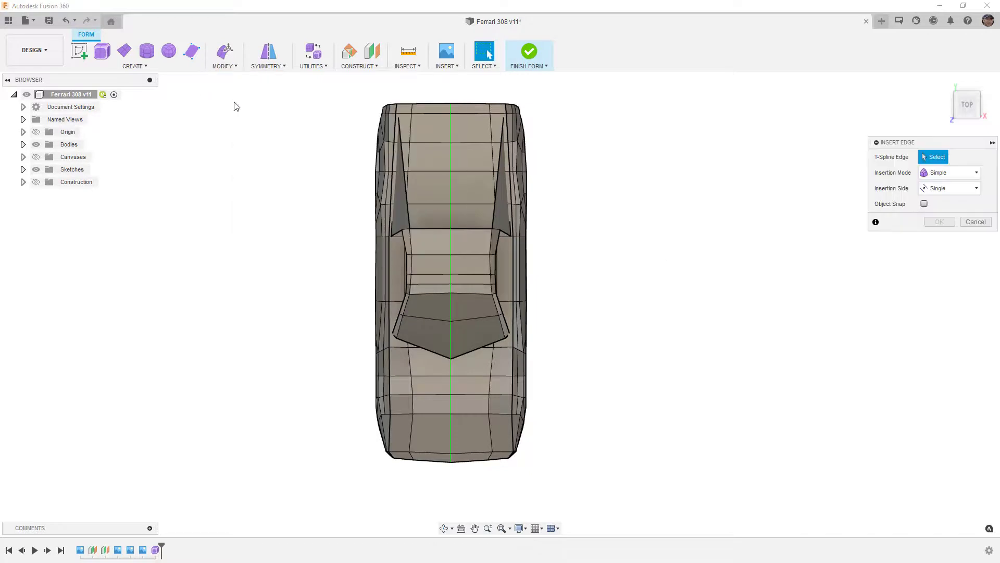
pyautogui.click(508, 123)
pyautogui.scroll(3, 518, 135)
pyautogui.click(969, 156)
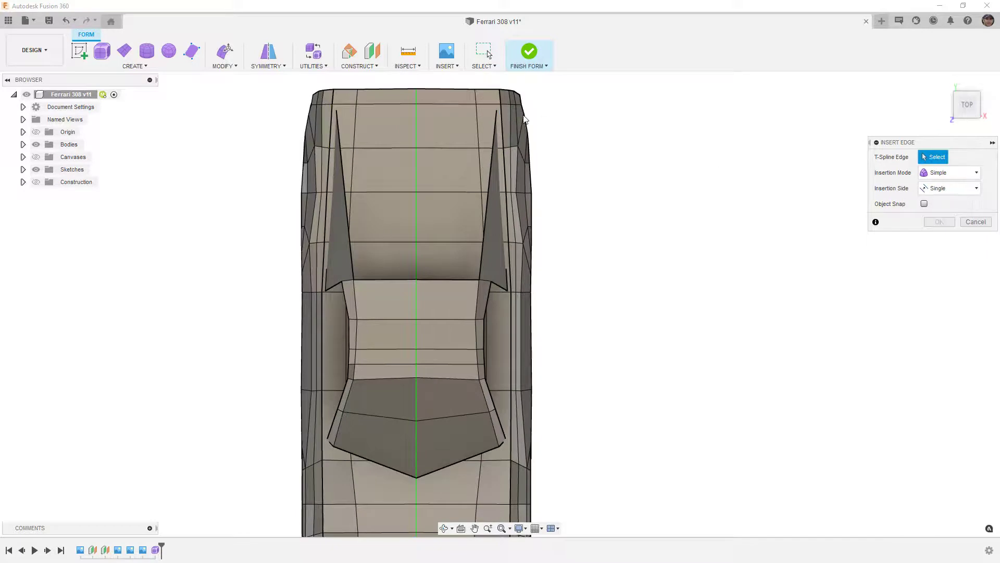
pyautogui.doubleClick(501, 120)
pyautogui.scroll(-3, 505, 135)
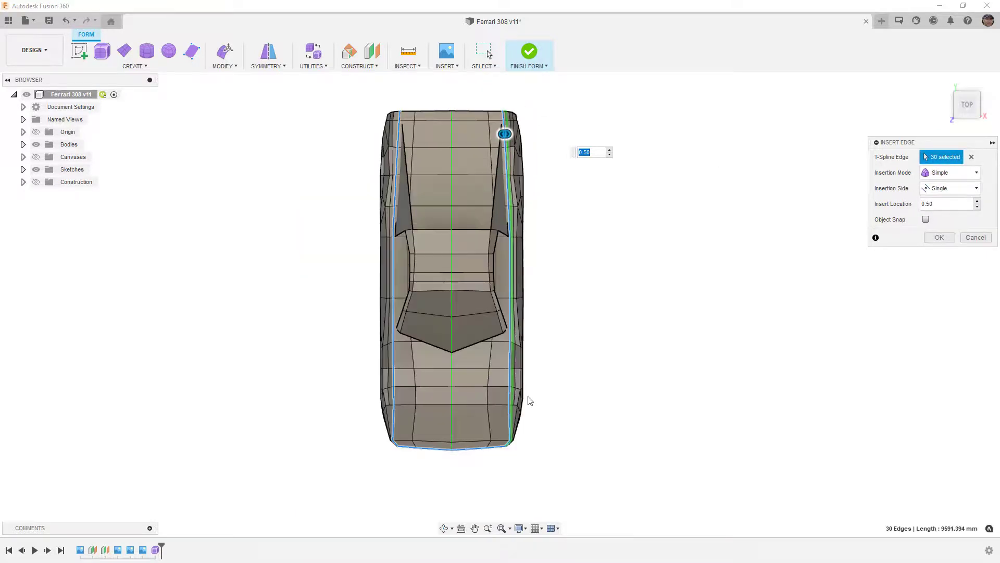
pyautogui.scroll(2, 530, 400)
pyautogui.scroll(-1, 547, 175)
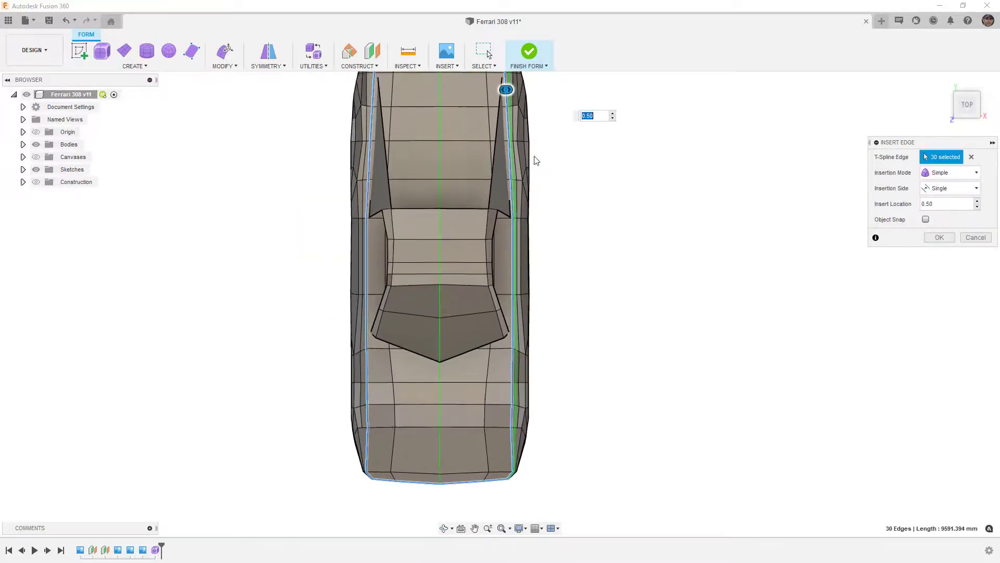
pyautogui.moveTo(507, 86); pyautogui.dragTo(509, 112)
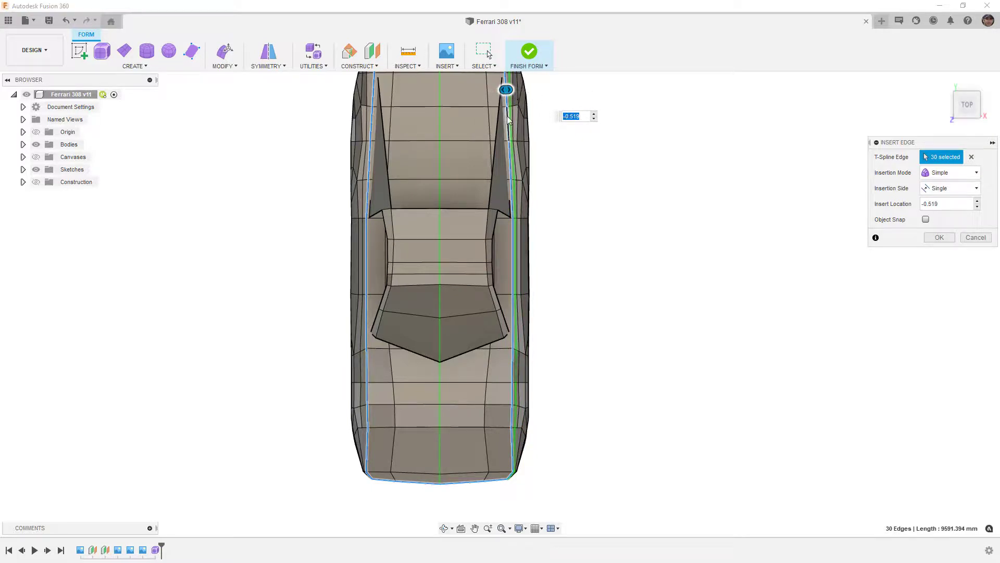
pyautogui.click(971, 157)
# Insert an edge beside the inner lengthwise loop running over the hood and roof at location -0.806
pyautogui.doubleClick(487, 82)
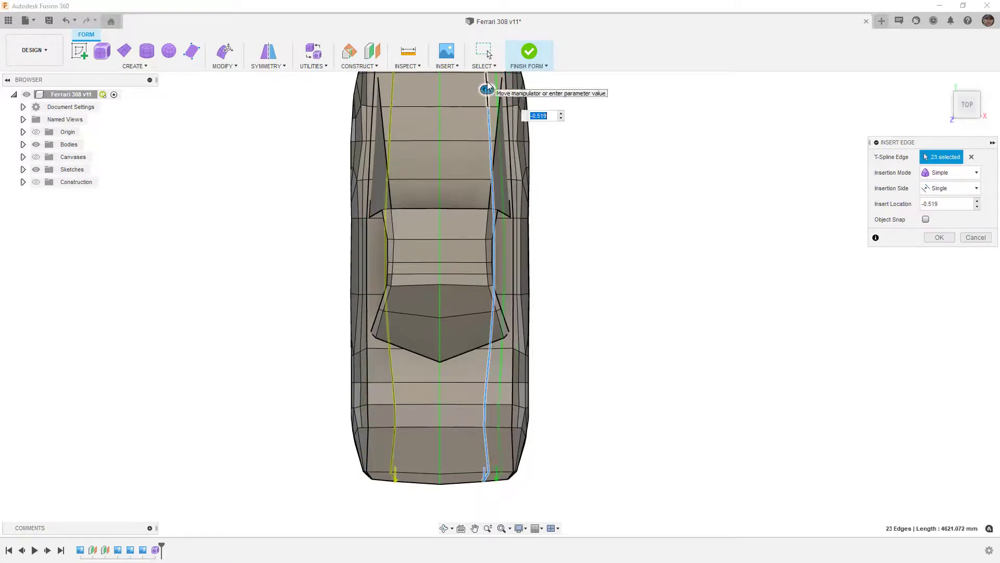
pyautogui.moveTo(486, 92); pyautogui.dragTo(469, 96)
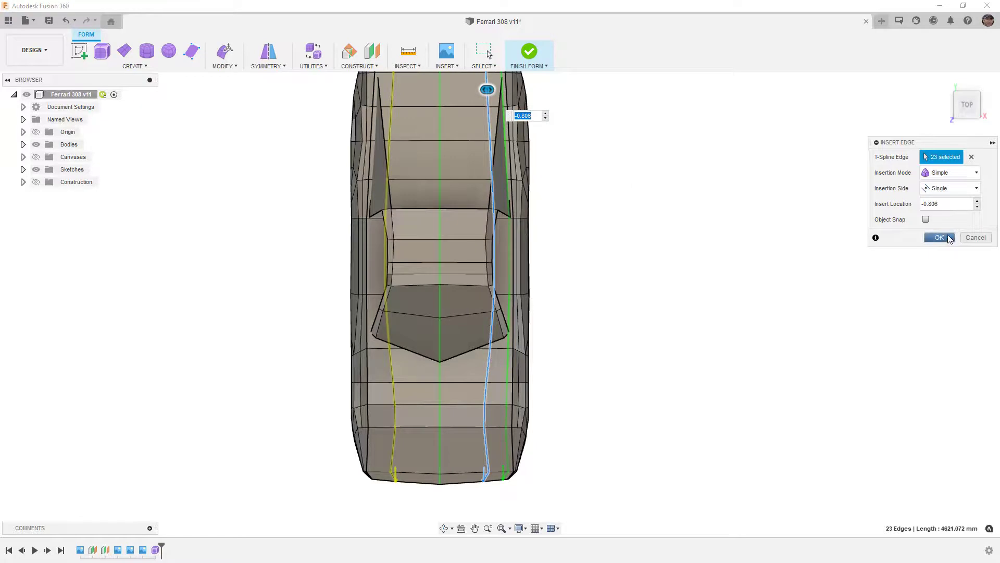
pyautogui.click(939, 237)
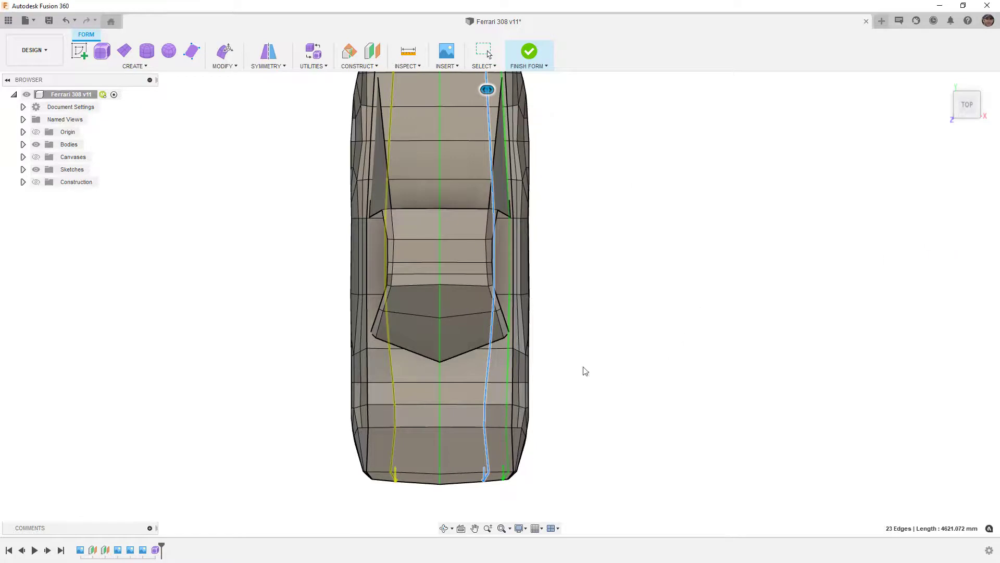
# Inspect the inserted edge on the hood and nose, and undo the insertion
pyautogui.click(552, 305)
pyautogui.scroll(-2, 552, 308)
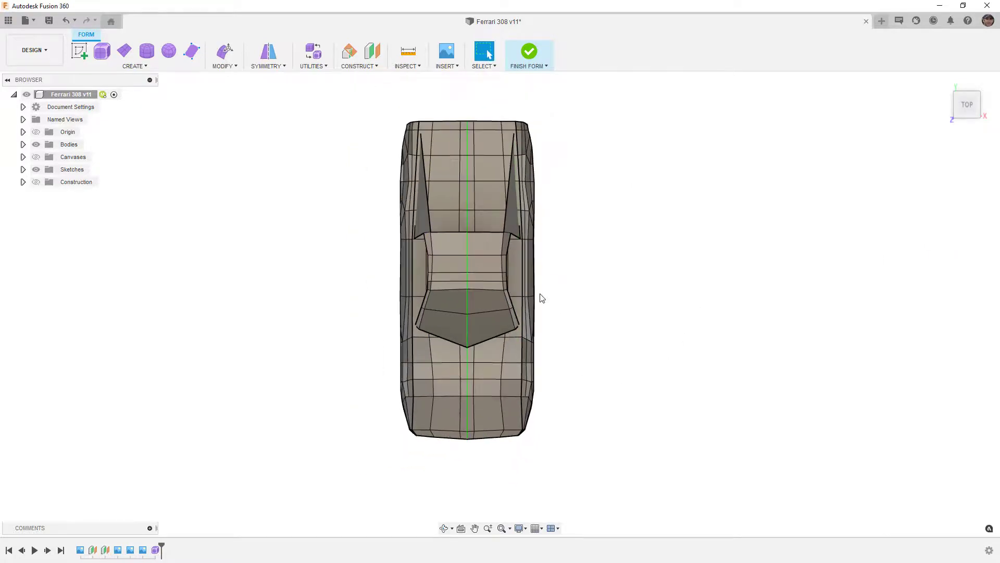
pyautogui.keyDown('shift'); pyautogui.moveTo(517, 445); pyautogui.dragTo(518, 380, button='middle'); pyautogui.keyUp('shift')
pyautogui.scroll(6, 518, 380)
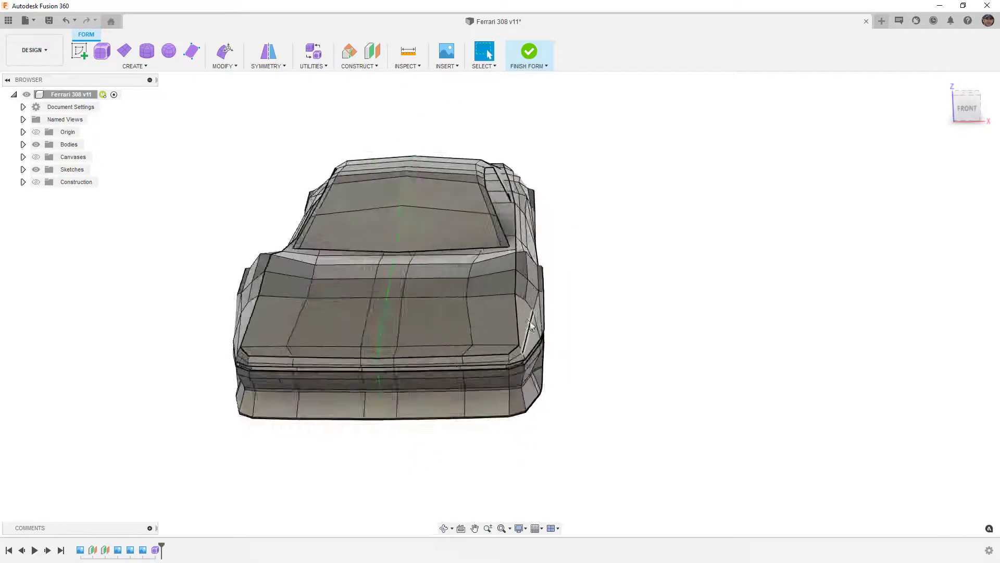
pyautogui.scroll(2, 517, 367)
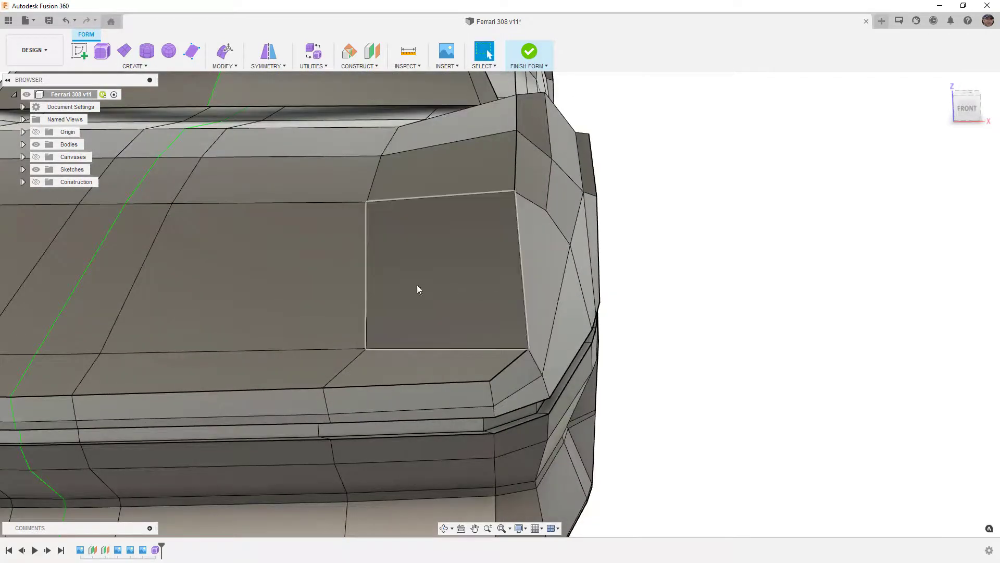
pyautogui.scroll(-6, 461, 296)
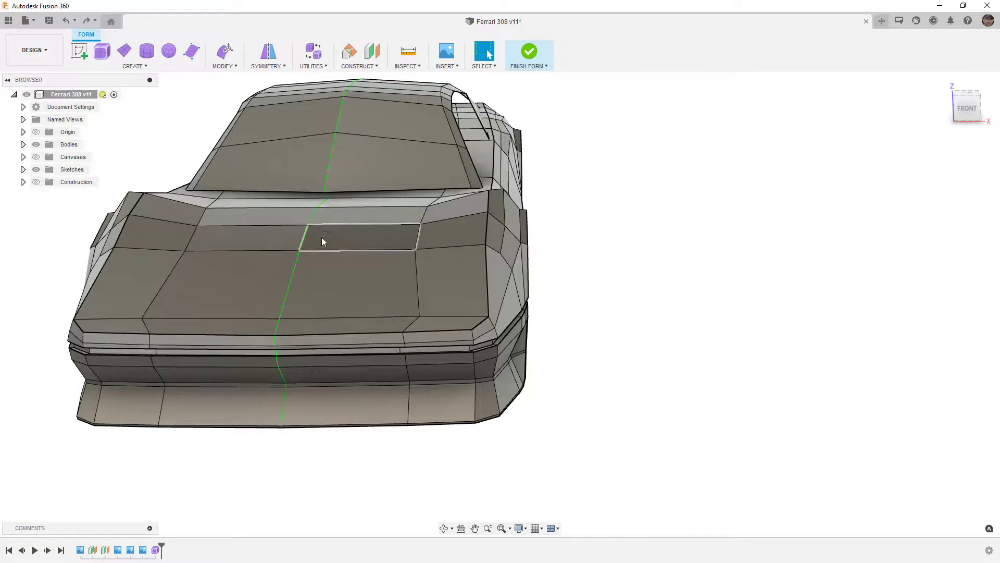
pyautogui.click(88, 21)
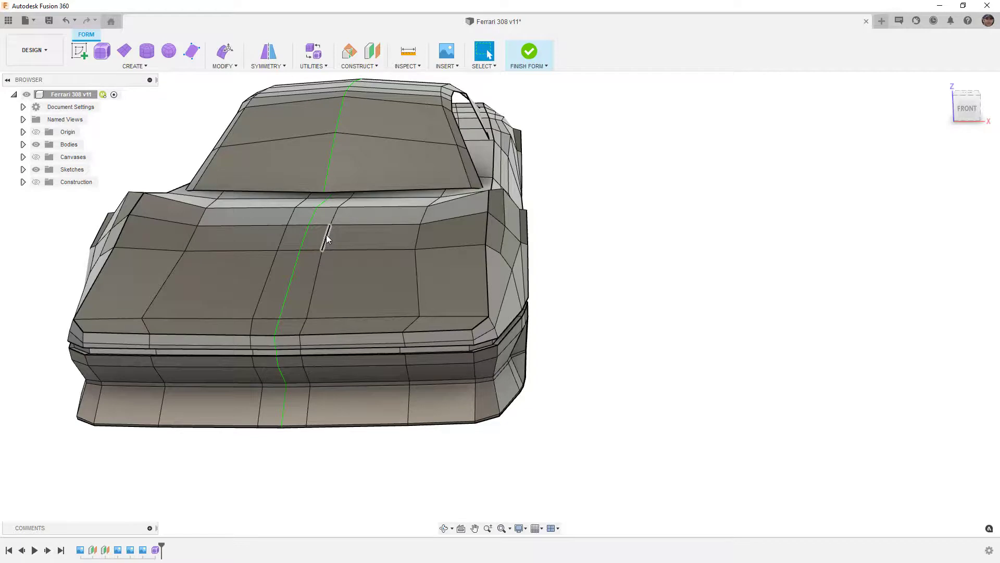
pyautogui.hotkey('ctrl', 'z')
# Insert an edge from the inner lengthwise hood loop toward the fender at location 0.84
pyautogui.click(225, 66)
pyautogui.click(232, 89)
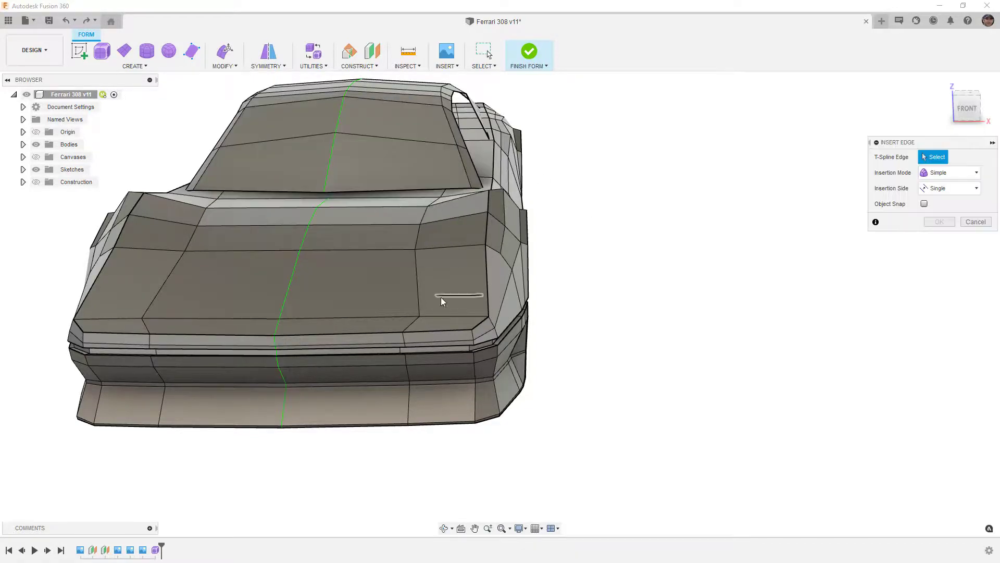
pyautogui.doubleClick(417, 290)
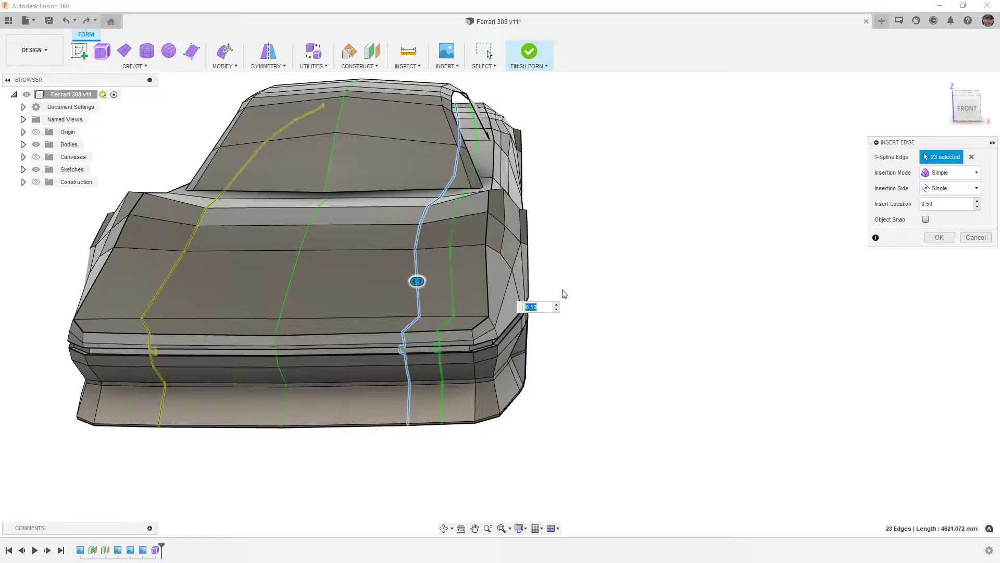
pyautogui.moveTo(416, 282); pyautogui.dragTo(441, 280)
pyautogui.click(556, 305)
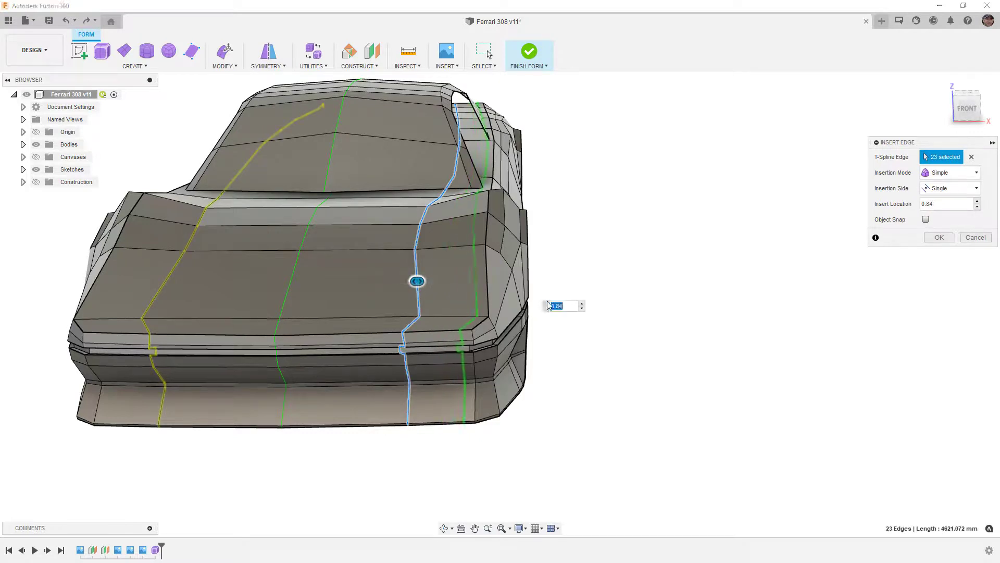
pyautogui.click(939, 237)
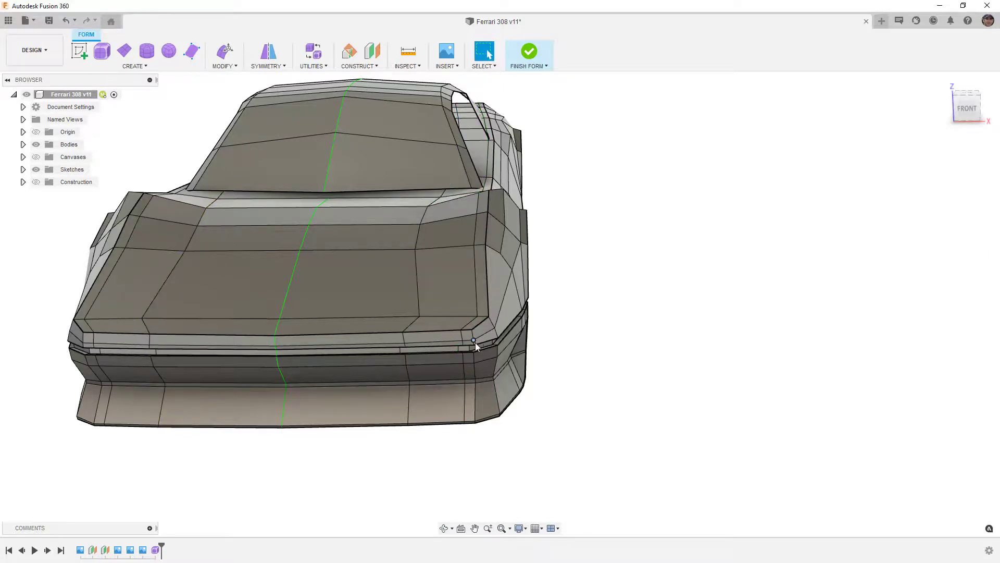
# Preview the hood and its front corner in smooth display, and return to box display
pyautogui.scroll(-3, 476, 340)
pyautogui.keyDown('shift'); pyautogui.moveTo(476, 340); pyautogui.dragTo(495, 482, button='middle'); pyautogui.keyUp('shift')
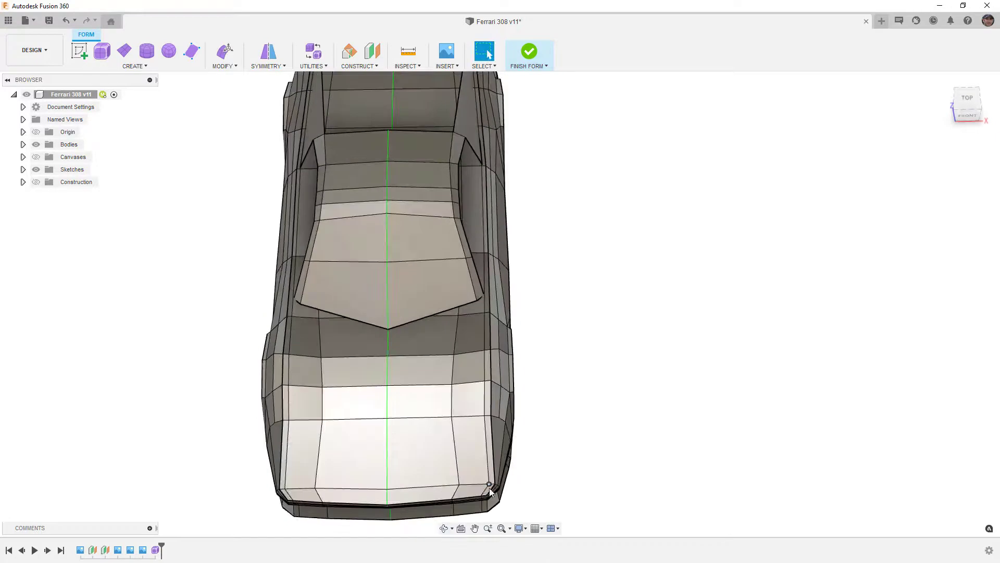
pyautogui.scroll(4, 492, 496)
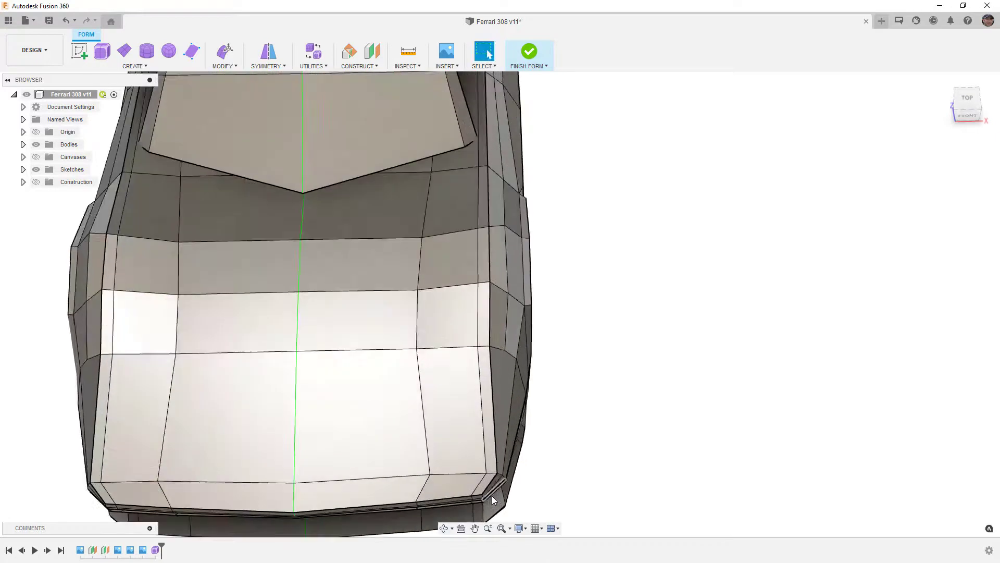
pyautogui.click(467, 449)
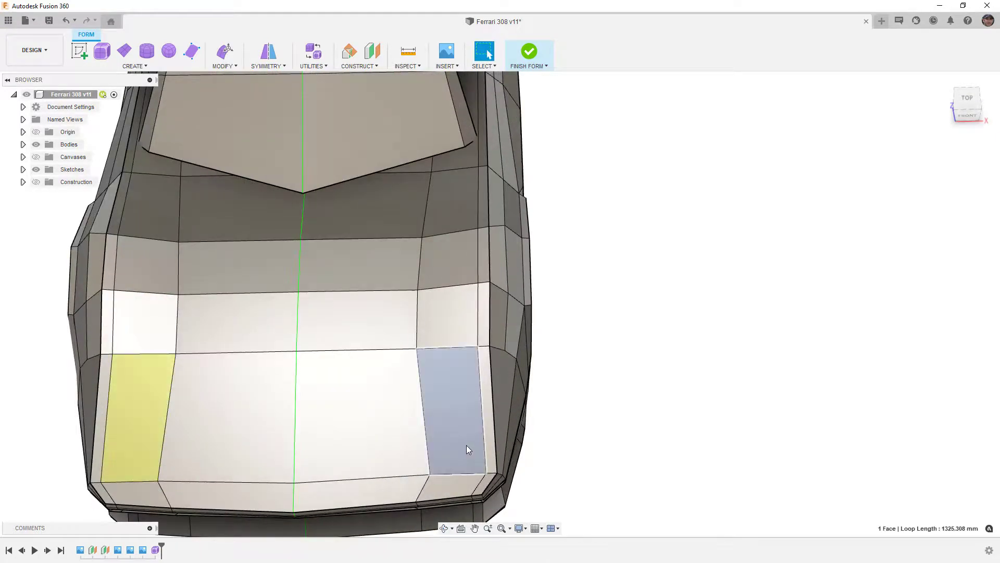
pyautogui.hotkey('alt', '3')
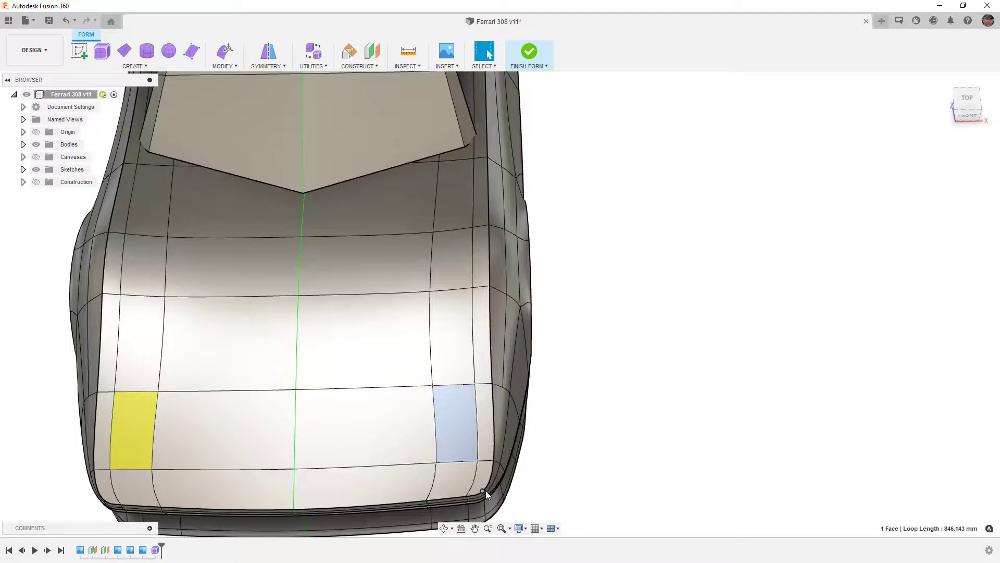
pyautogui.hotkey('alt', '1')
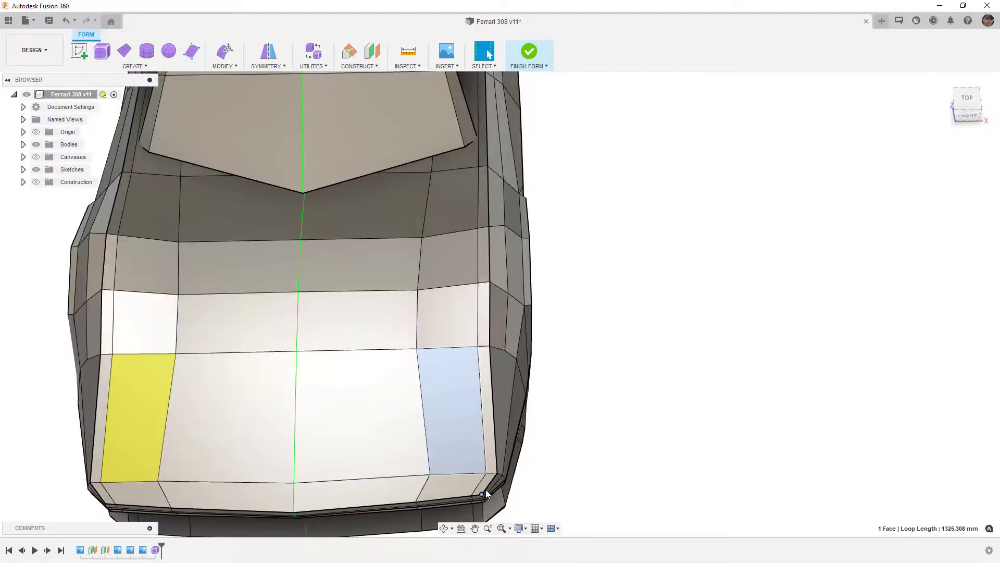
# Select the six connected short edges running down the front corner of the nose through the bumper groove
pyautogui.scroll(4, 486, 505)
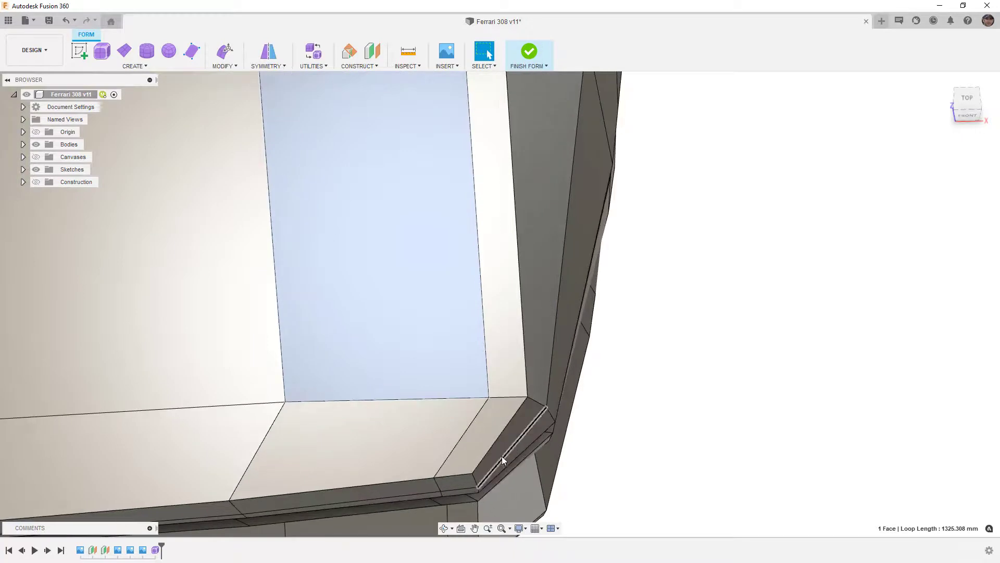
pyautogui.scroll(1, 475, 480)
pyautogui.click(474, 481)
pyautogui.scroll(2, 481, 494)
pyautogui.keyDown('shift'); pyautogui.click(480, 429); pyautogui.keyUp('shift')
pyautogui.keyDown('shift'); pyautogui.moveTo(480, 430); pyautogui.dragTo(488, 54, button='middle'); pyautogui.keyUp('shift')
pyautogui.scroll(5, 481, 366)
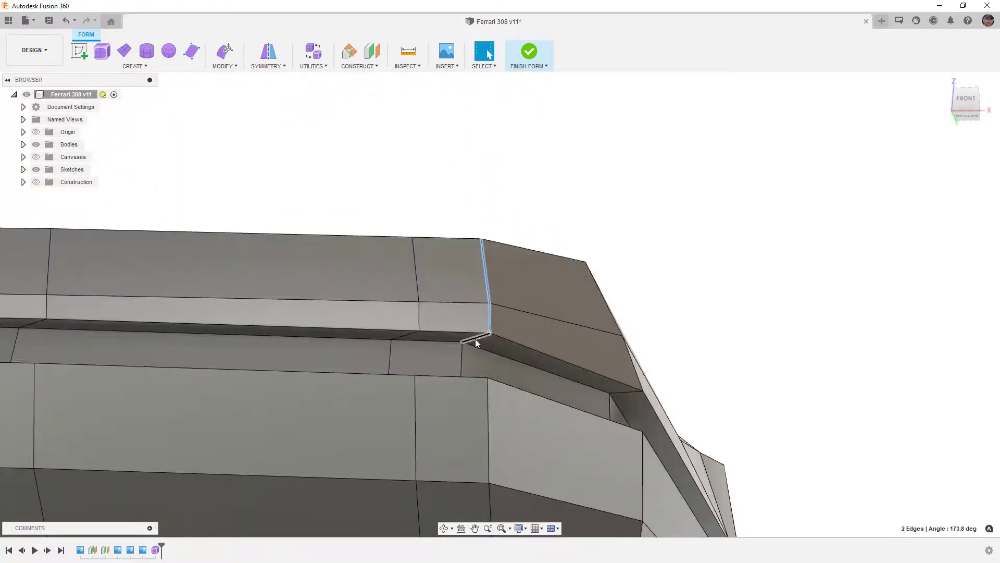
pyautogui.keyDown('shift'); pyautogui.click(471, 345); pyautogui.keyUp('shift')
pyautogui.keyDown('shift'); pyautogui.click(463, 354); pyautogui.keyUp('shift')
pyautogui.moveTo(470, 401)
pyautogui.keyDown('shift'); pyautogui.mouseDown(button='middle')
pyautogui.moveTo(471, 417)
pyautogui.moveTo(471, 401)
pyautogui.mouseUp(button='middle'); pyautogui.keyUp('shift')
pyautogui.keyDown('shift'); pyautogui.click(473, 385); pyautogui.keyUp('shift')
pyautogui.keyDown('shift'); pyautogui.click(490, 410); pyautogui.keyUp('shift')
pyautogui.scroll(-5, 492, 412)
pyautogui.keyDown('shift'); pyautogui.moveTo(504, 444); pyautogui.dragTo(699, 293, button='middle'); pyautogui.keyUp('shift')
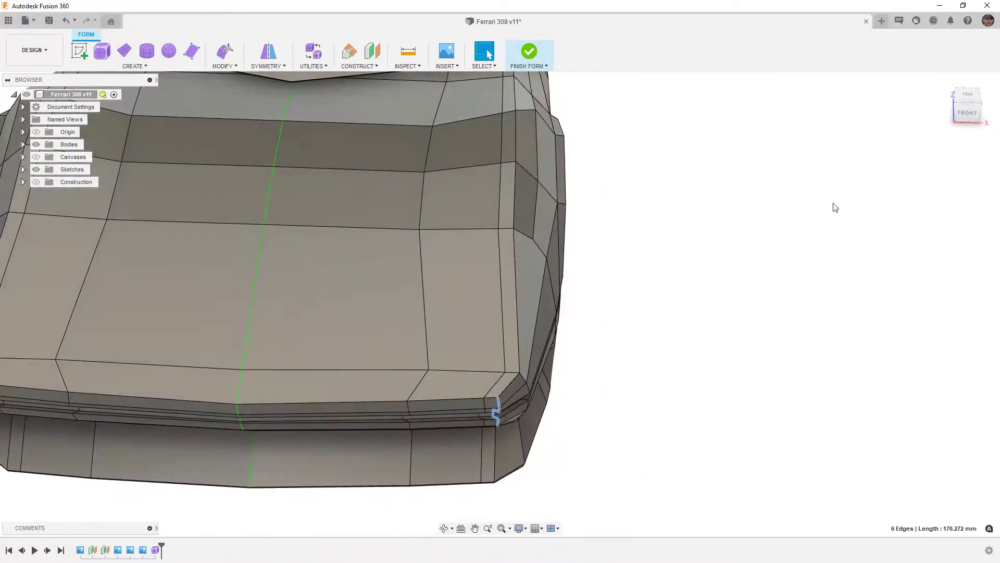
# Edit the form in top view to move the selected nose corner edges slightly outward
pyautogui.click(963, 97)
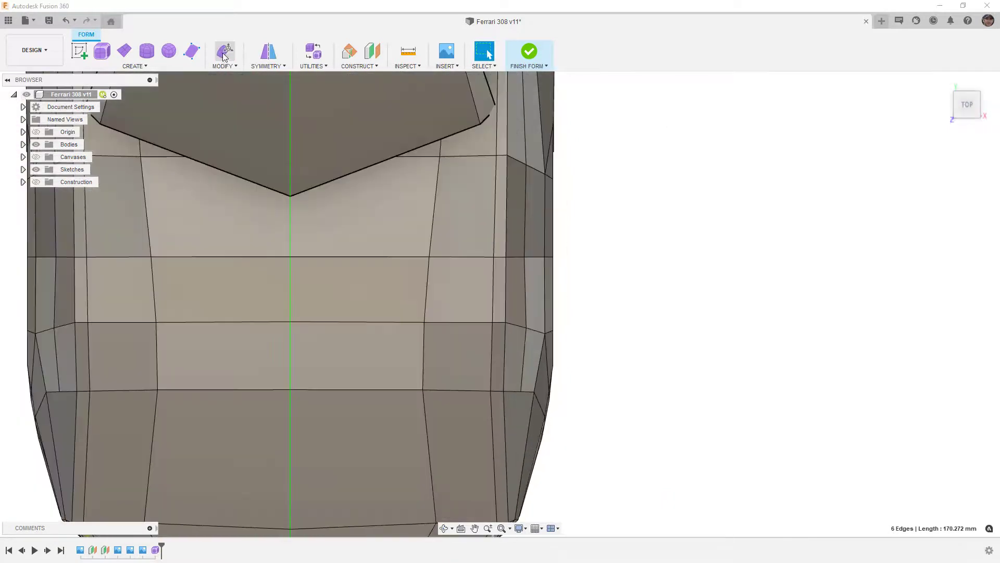
pyautogui.click(225, 54)
pyautogui.moveTo(449, 391); pyautogui.dragTo(440, 238, button='middle')
pyautogui.scroll(2, 460, 369)
pyautogui.moveTo(494, 371); pyautogui.dragTo(499, 370)
pyautogui.click(762, 344)
# Check the front corner's shape in smooth display and accept the form edit
pyautogui.scroll(1, 487, 394)
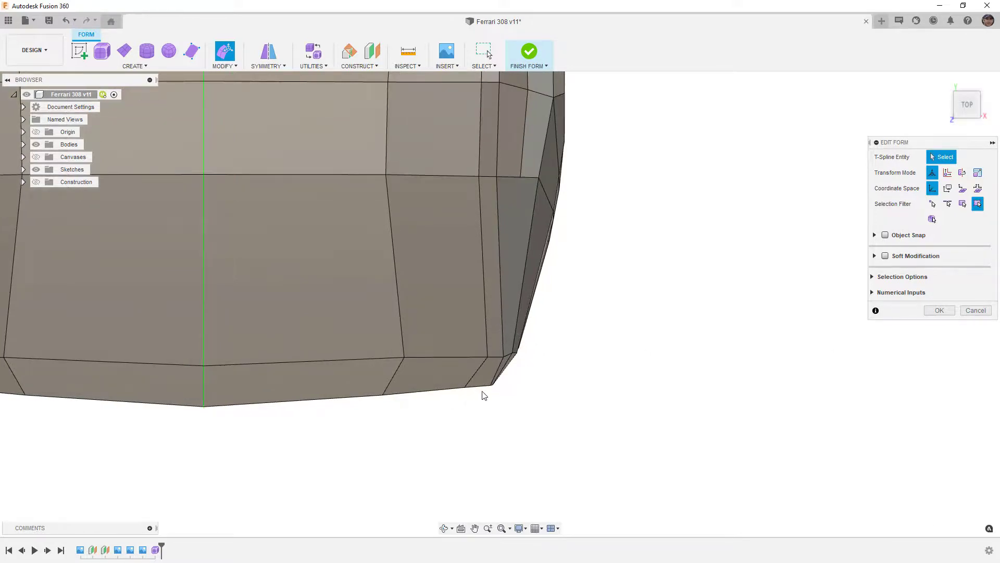
pyautogui.click(489, 376)
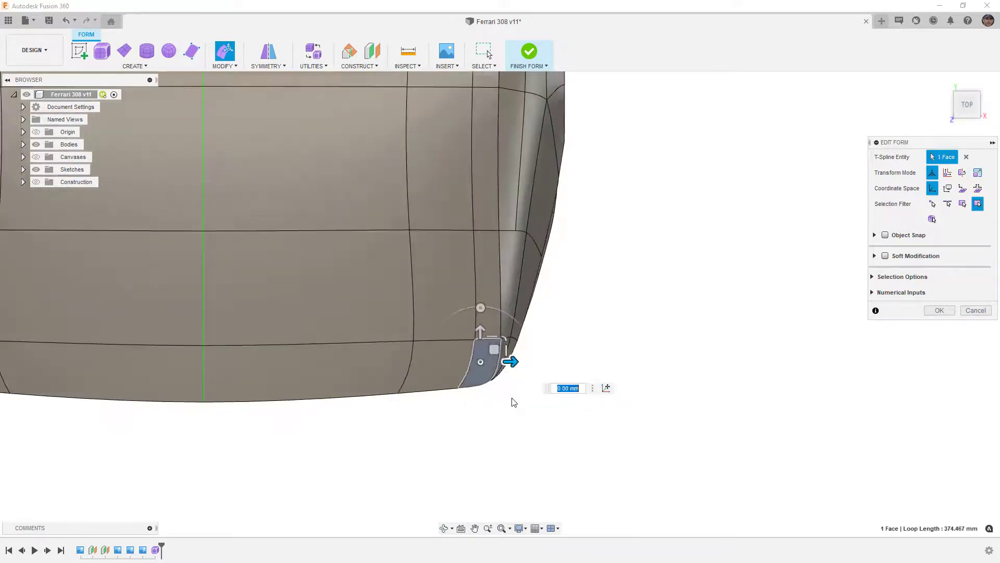
pyautogui.scroll(-1, 485, 408)
pyautogui.scroll(-3, 485, 409)
pyautogui.click(573, 327)
pyautogui.scroll(1, 572, 347)
pyautogui.keyDown('shift'); pyautogui.moveTo(572, 346); pyautogui.dragTo(571, 321, button='middle'); pyautogui.keyUp('shift')
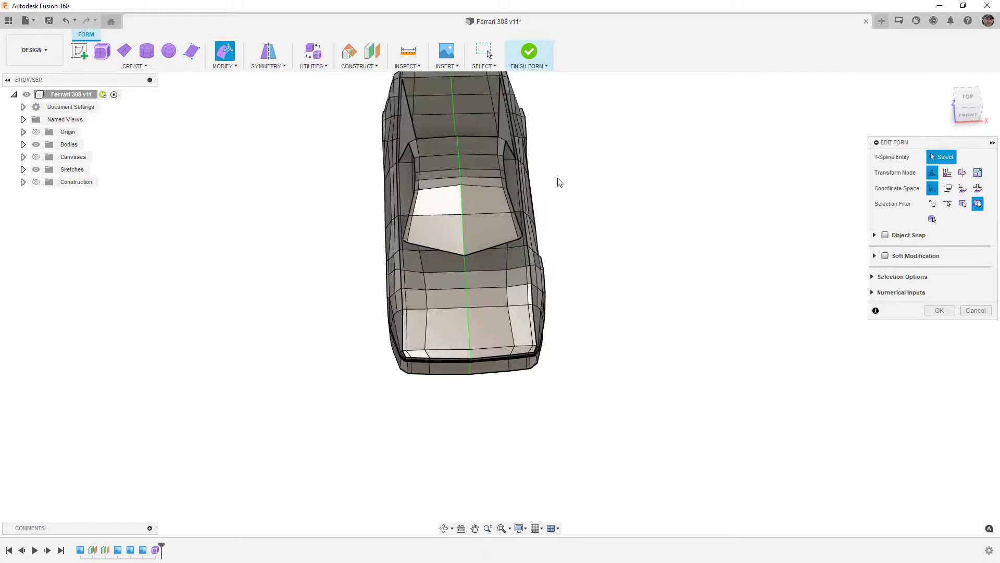
pyautogui.click(940, 310)
# Delete the nine lower-body faces beneath the windshield, side window, roof and rear pillar
pyautogui.keyDown('shift'); pyautogui.moveTo(738, 464); pyautogui.dragTo(632, 470, button='middle'); pyautogui.keyUp('shift')
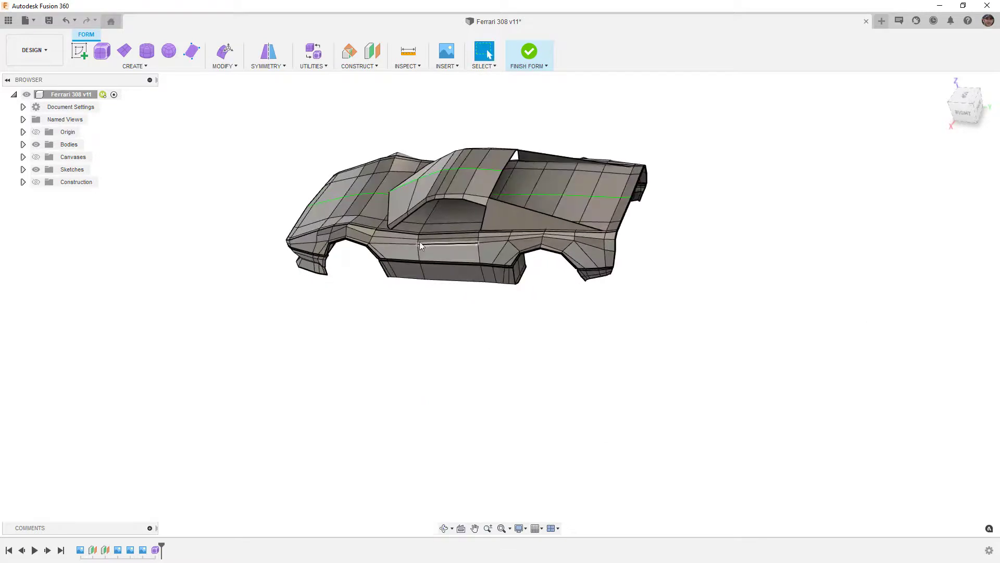
pyautogui.scroll(5, 406, 225)
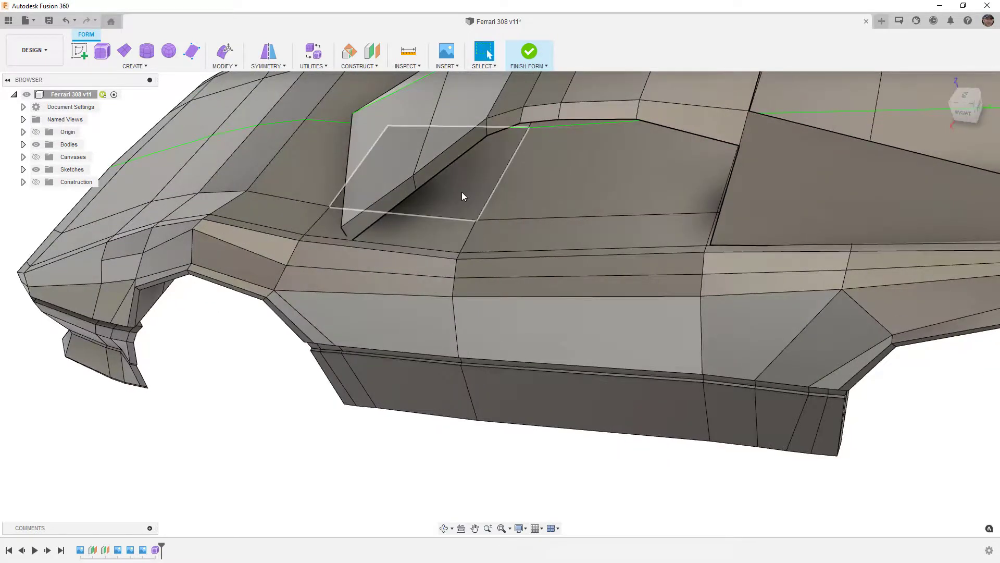
pyautogui.click(462, 192)
pyautogui.keyDown('shift'); pyautogui.click(449, 231); pyautogui.keyUp('shift')
pyautogui.keyDown('shift'); pyautogui.click(564, 188); pyautogui.keyUp('shift')
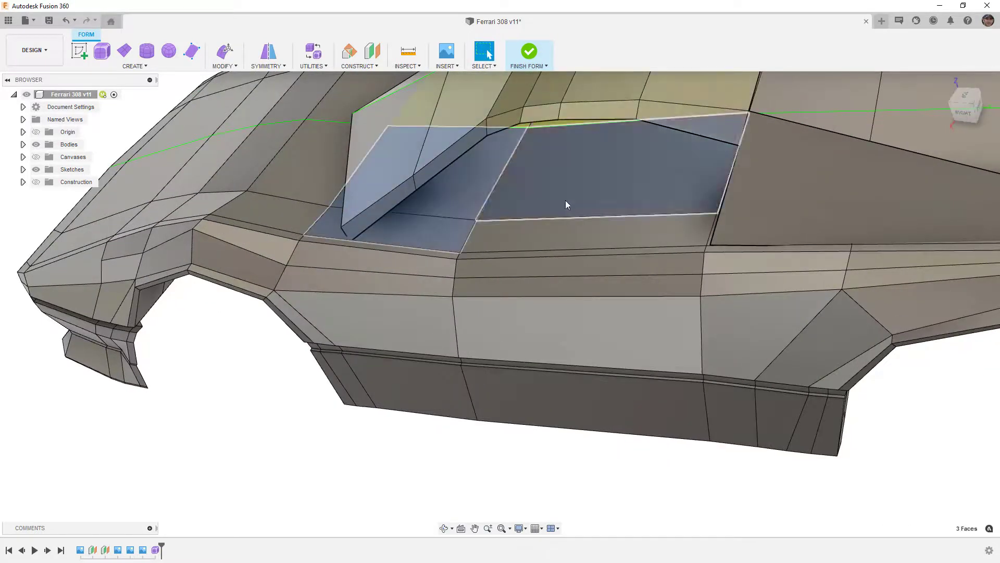
pyautogui.keyDown('shift'); pyautogui.click(568, 232); pyautogui.keyUp('shift')
pyautogui.scroll(-4, 573, 250)
pyautogui.keyDown('shift'); pyautogui.moveTo(591, 284); pyautogui.dragTo(653, 280, button='middle'); pyautogui.keyUp('shift')
pyautogui.keyDown('shift'); pyautogui.click(712, 198); pyautogui.keyUp('shift')
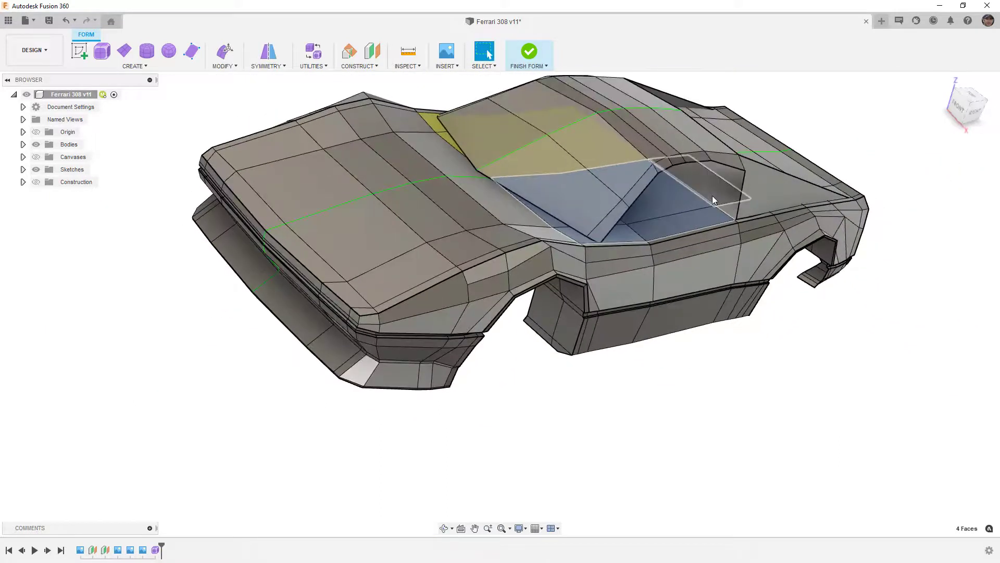
pyautogui.keyDown('shift'); pyautogui.click(731, 211); pyautogui.keyUp('shift')
pyautogui.keyDown('shift'); pyautogui.moveTo(764, 266); pyautogui.dragTo(700, 263, button='middle'); pyautogui.keyUp('shift')
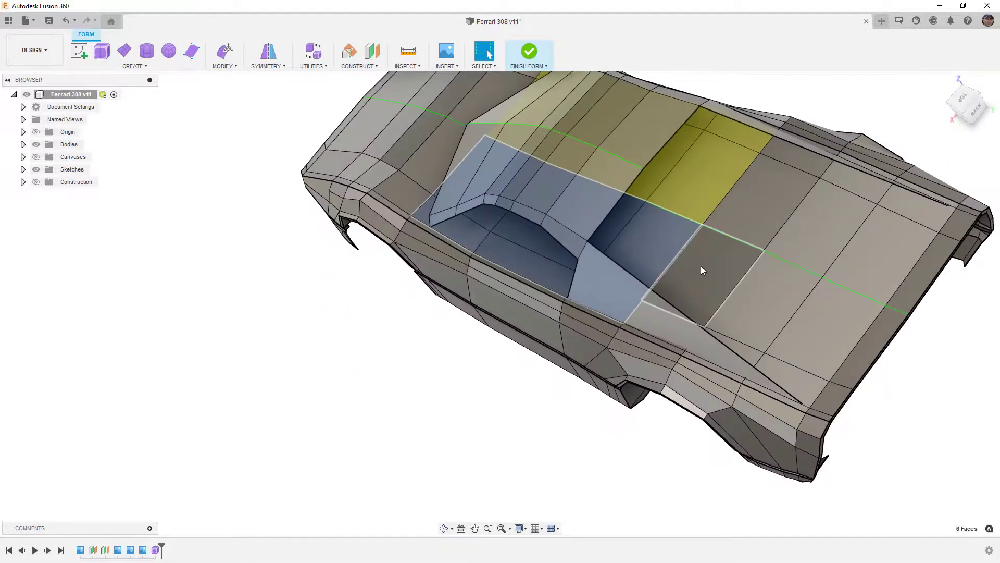
pyautogui.keyDown('shift'); pyautogui.moveTo(765, 370); pyautogui.dragTo(674, 318, button='middle'); pyautogui.keyUp('shift')
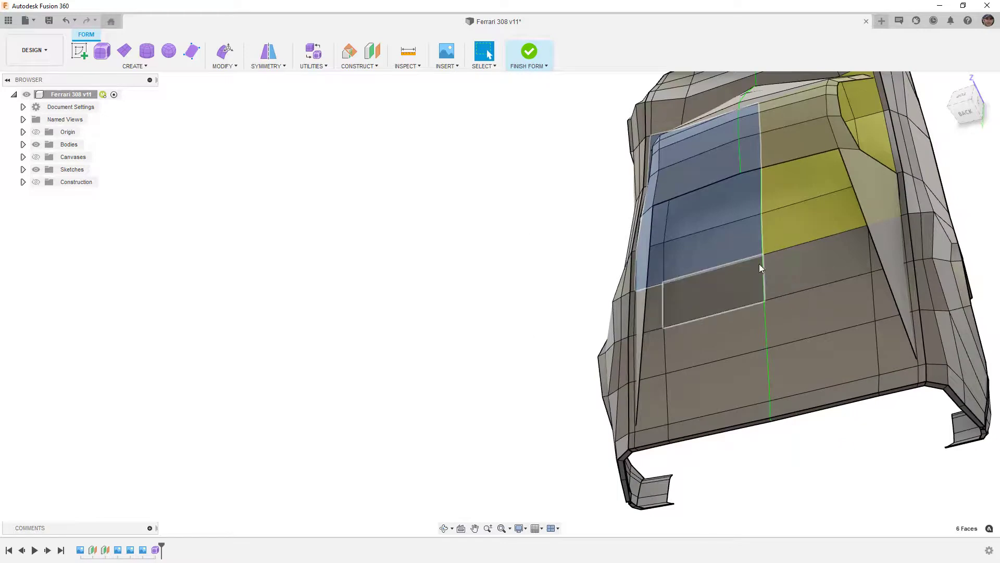
pyautogui.keyDown('shift'); pyautogui.click(656, 308); pyautogui.keyUp('shift')
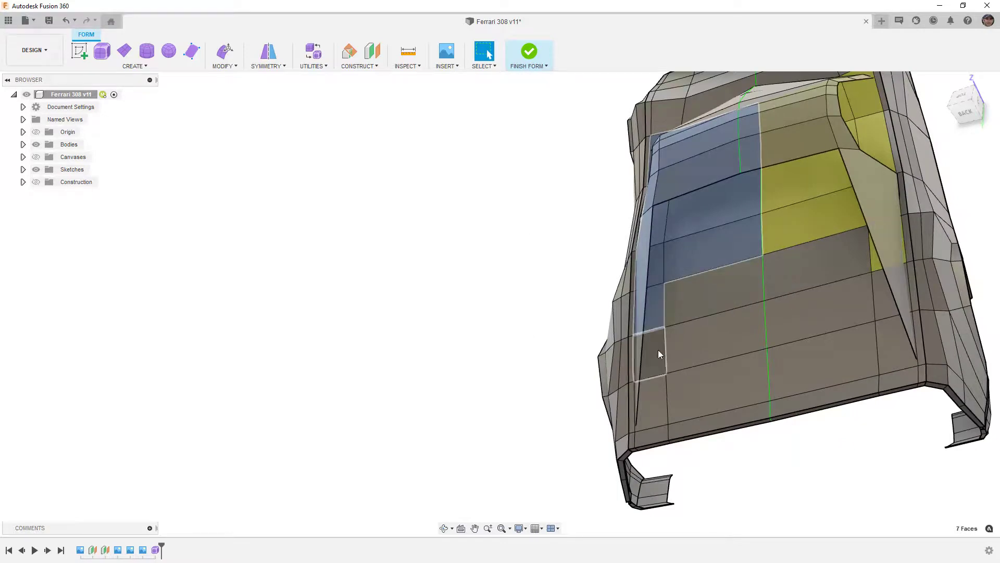
pyautogui.keyDown('shift'); pyautogui.click(659, 354); pyautogui.keyUp('shift')
pyautogui.keyDown('shift'); pyautogui.click(655, 400); pyautogui.keyUp('shift')
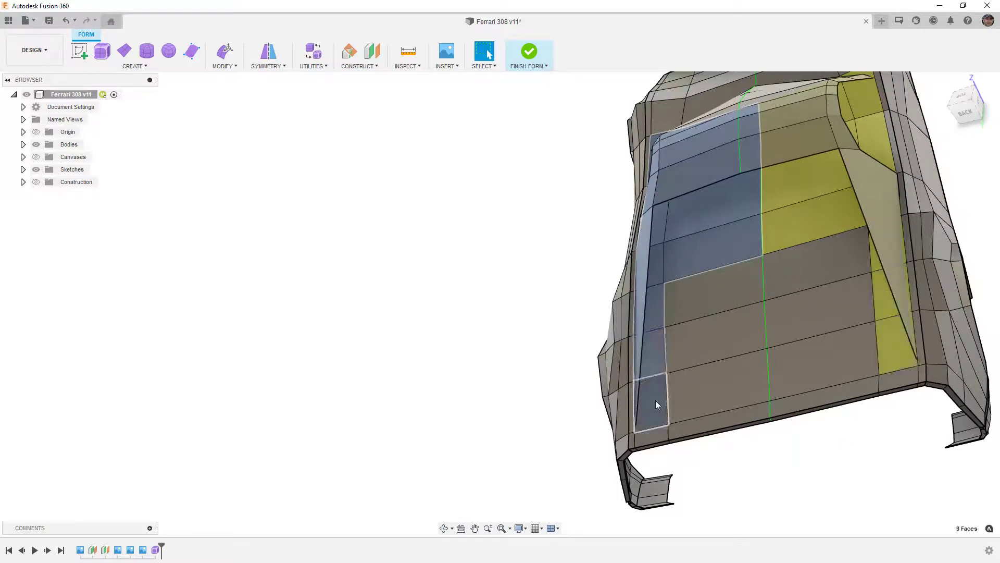
pyautogui.press('Delete')
# Examine the opened area beneath the cabin, the side window opening and how the rear pillar meets the lower body
pyautogui.keyDown('shift'); pyautogui.moveTo(532, 386); pyautogui.dragTo(570, 331, button='middle'); pyautogui.keyUp('shift')
pyautogui.scroll(2, 568, 298)
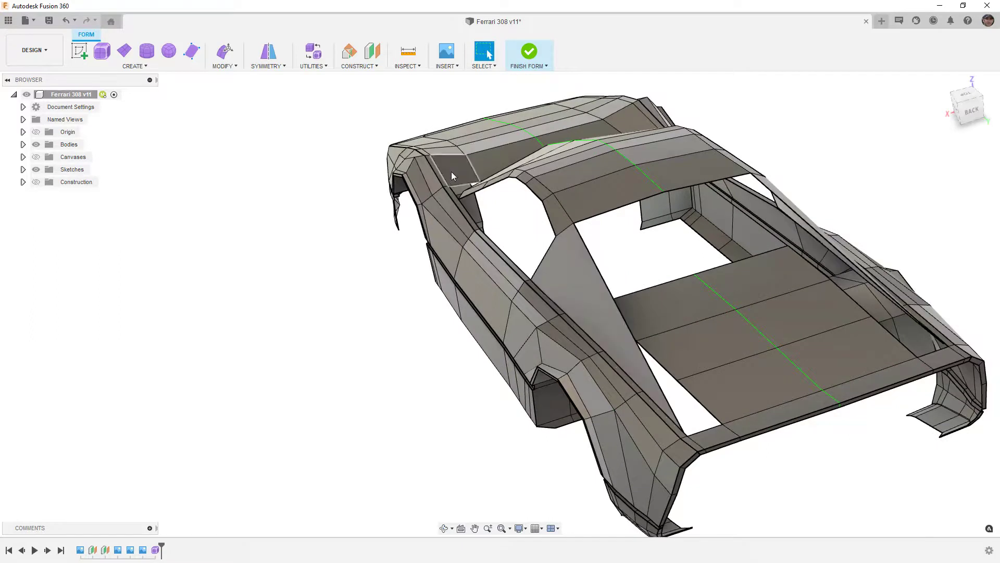
pyautogui.scroll(6, 453, 182)
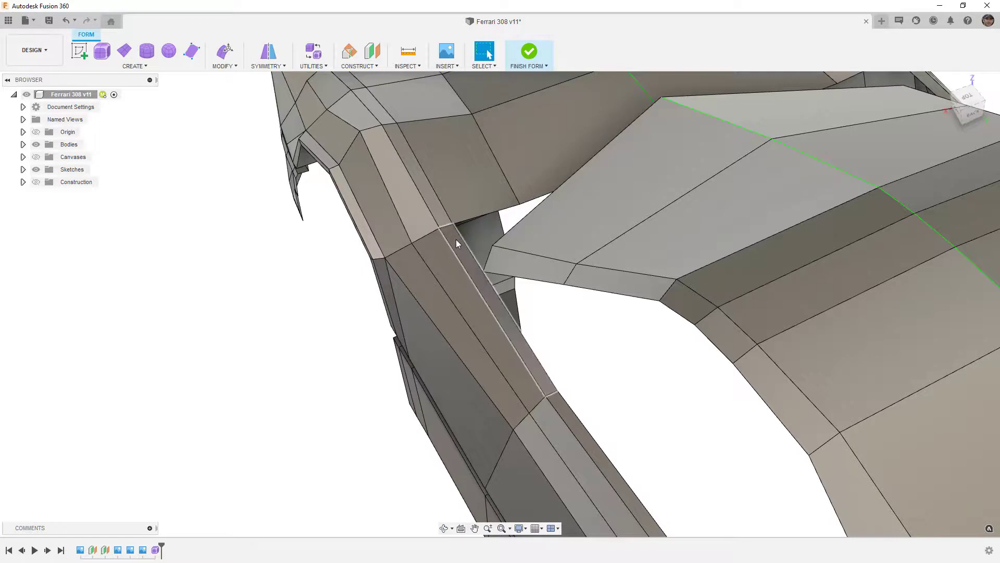
pyautogui.scroll(-6, 455, 235)
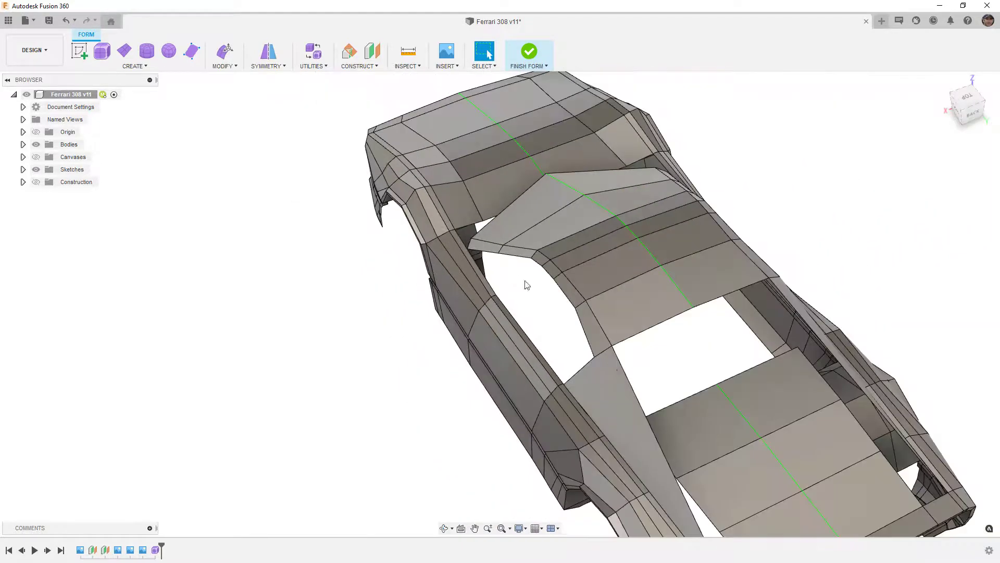
pyautogui.scroll(4, 695, 457)
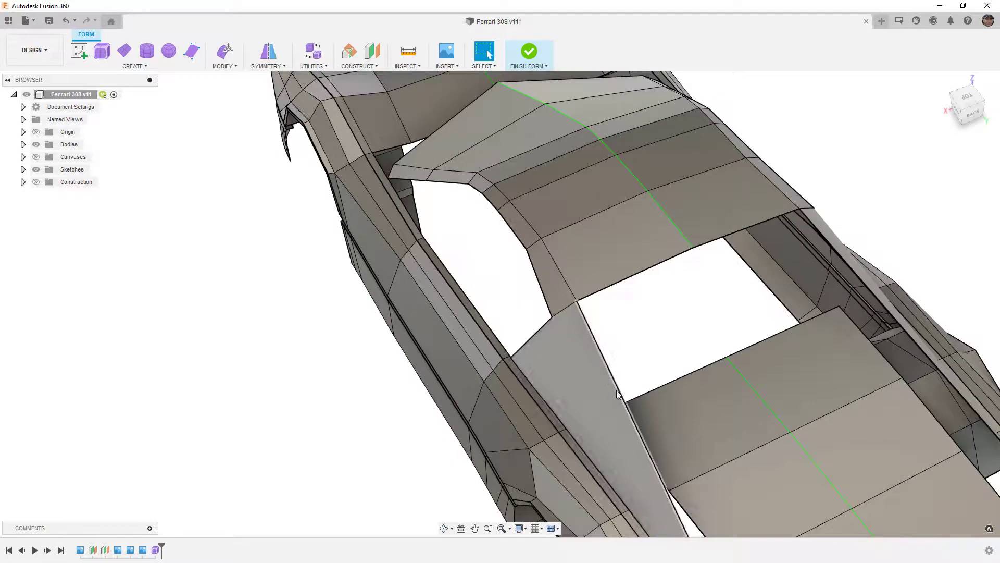
pyautogui.click(579, 353)
pyautogui.scroll(-2, 574, 349)
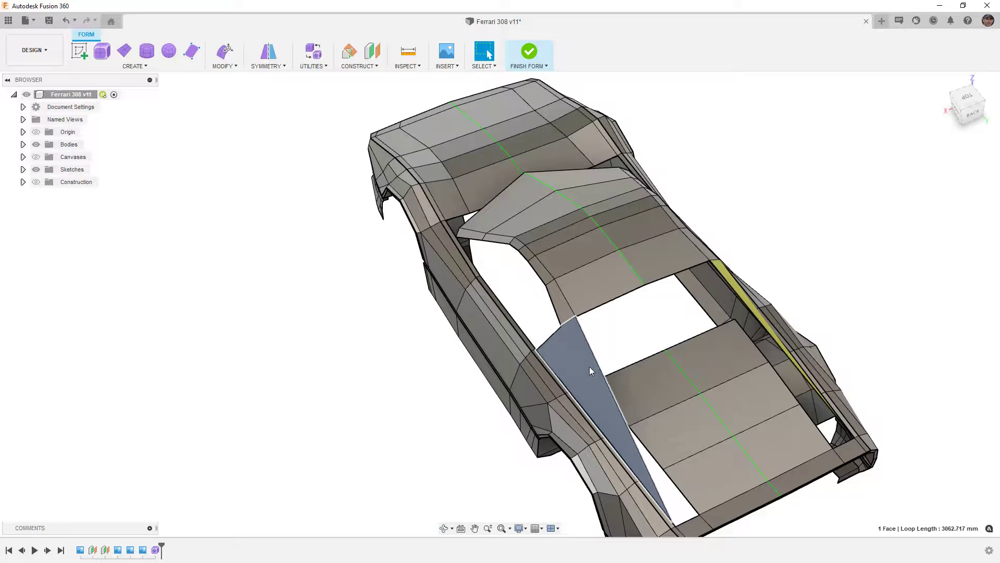
# Select the short edge joining the roof and rear pillar, preview its shape in smooth display and return to box display
pyautogui.click(570, 321)
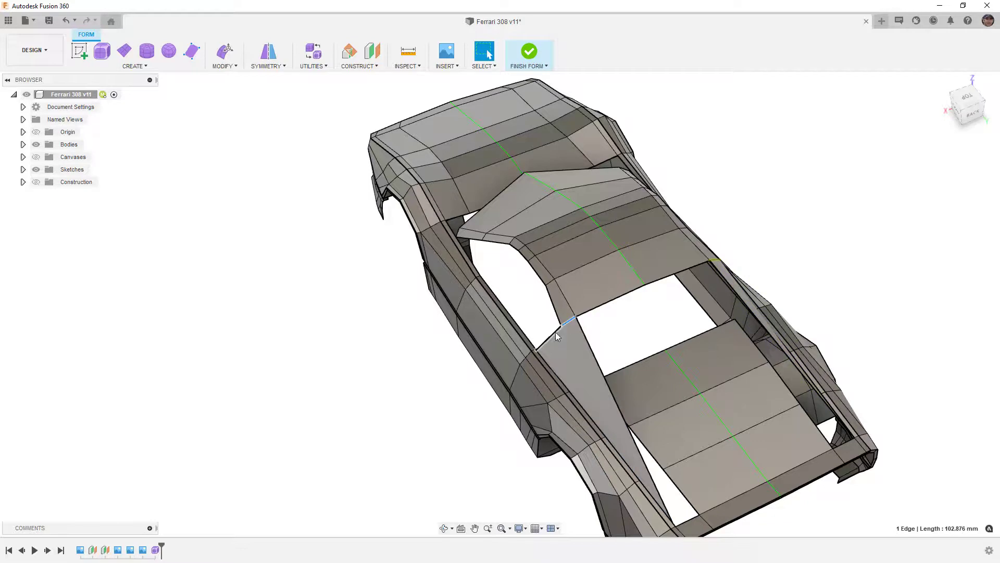
pyautogui.hotkey('alt', '3')
pyautogui.scroll(3, 568, 320)
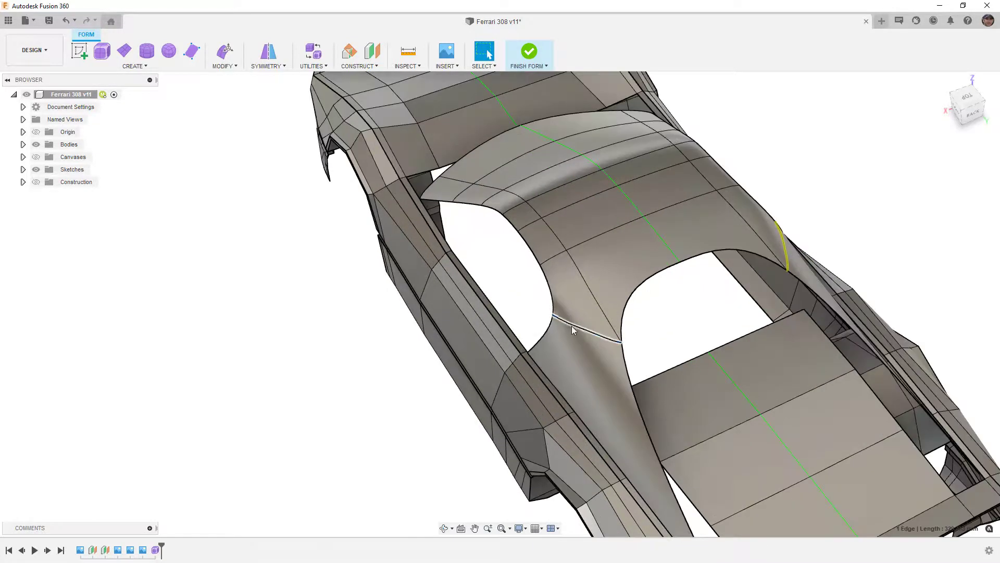
pyautogui.keyDown('shift'); pyautogui.moveTo(602, 372); pyautogui.dragTo(641, 364, button='middle'); pyautogui.keyUp('shift')
pyautogui.keyDown('shift'); pyautogui.moveTo(568, 323); pyautogui.dragTo(601, 347, button='middle'); pyautogui.keyUp('shift')
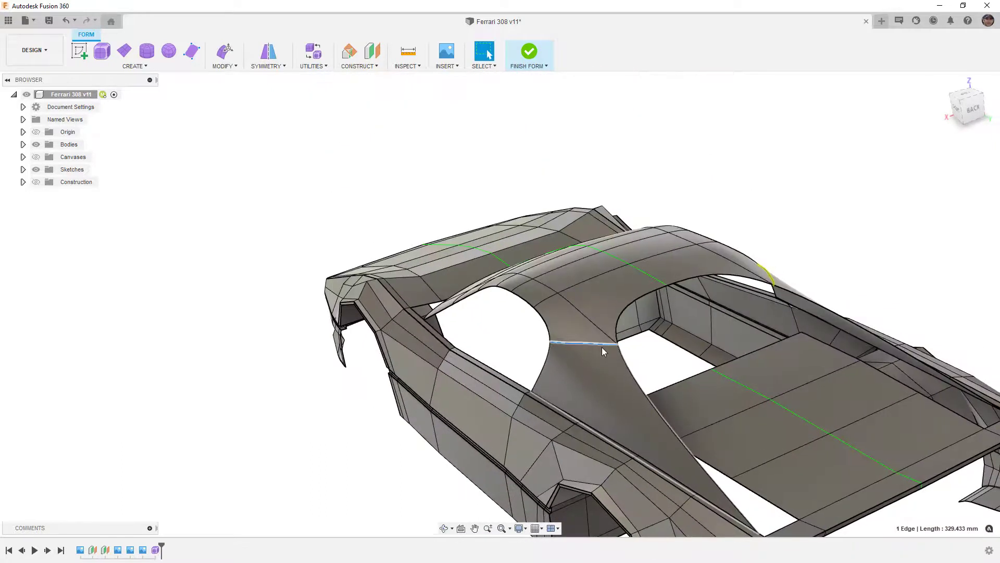
pyautogui.hotkey('alt', '1')
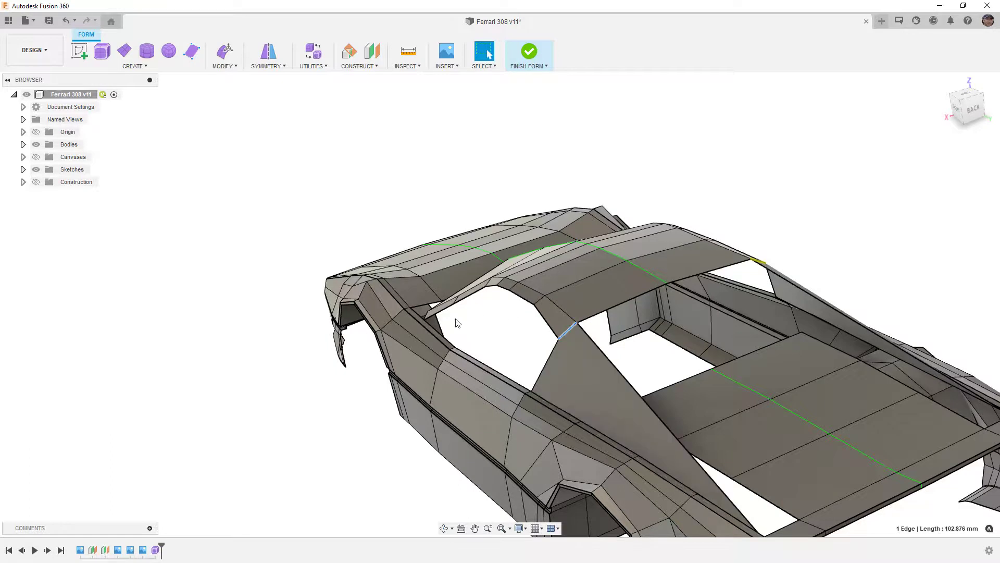
pyautogui.scroll(-3, 559, 339)
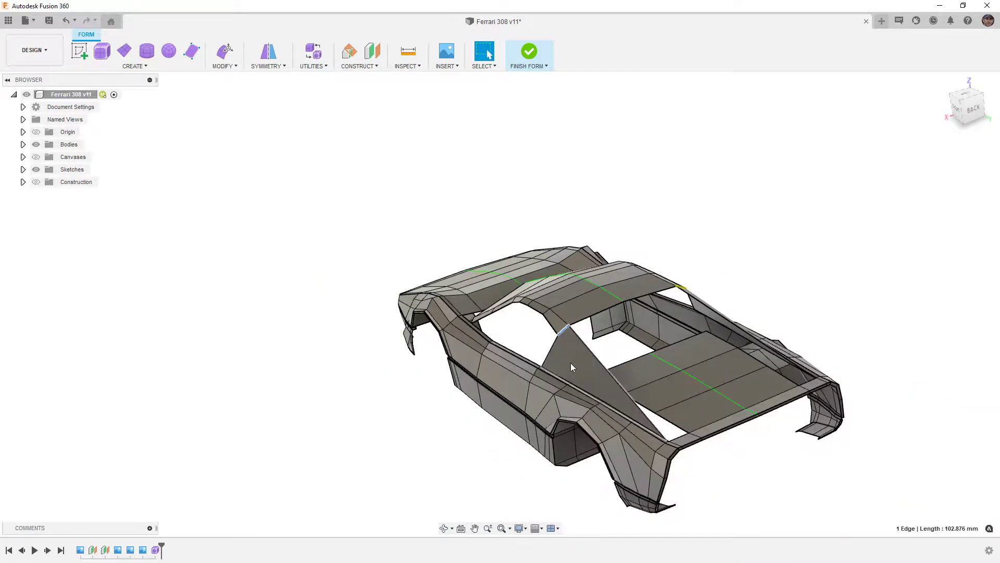
pyautogui.scroll(3, 586, 380)
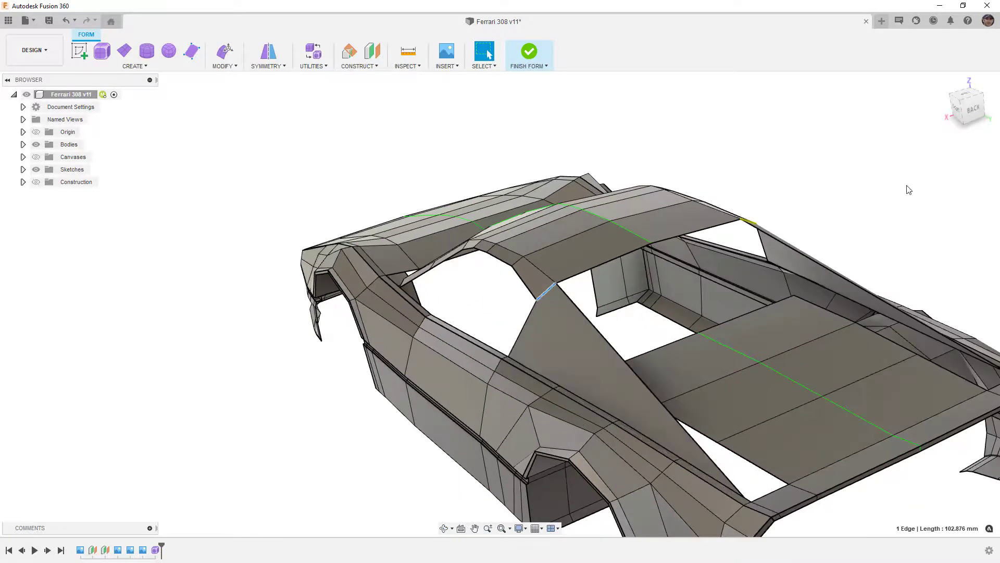
# Insert an edge across the rear pillar in line with the lower body's cross edge, using Insert Point with Body1 hidden temporarily
pyautogui.click(225, 66)
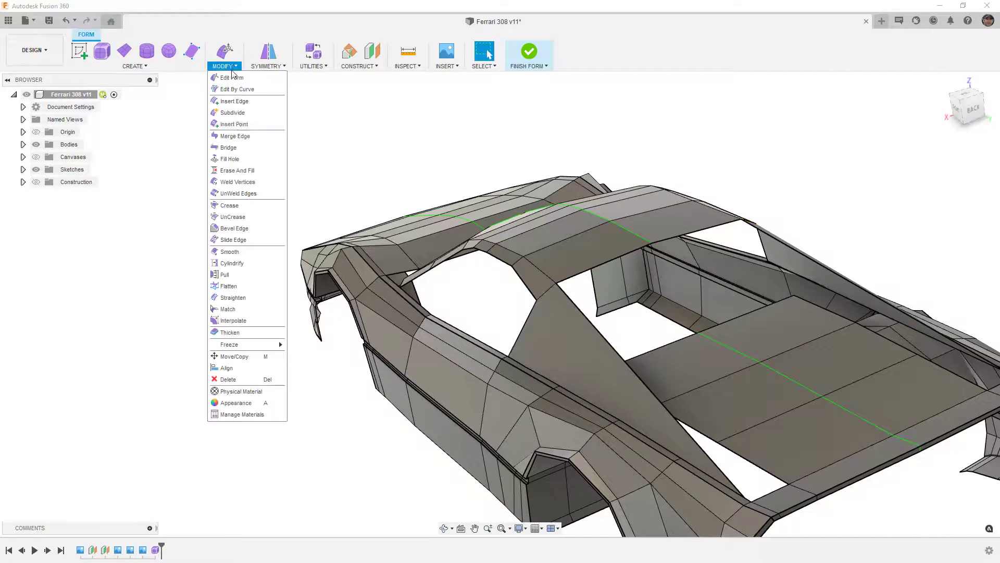
pyautogui.click(234, 125)
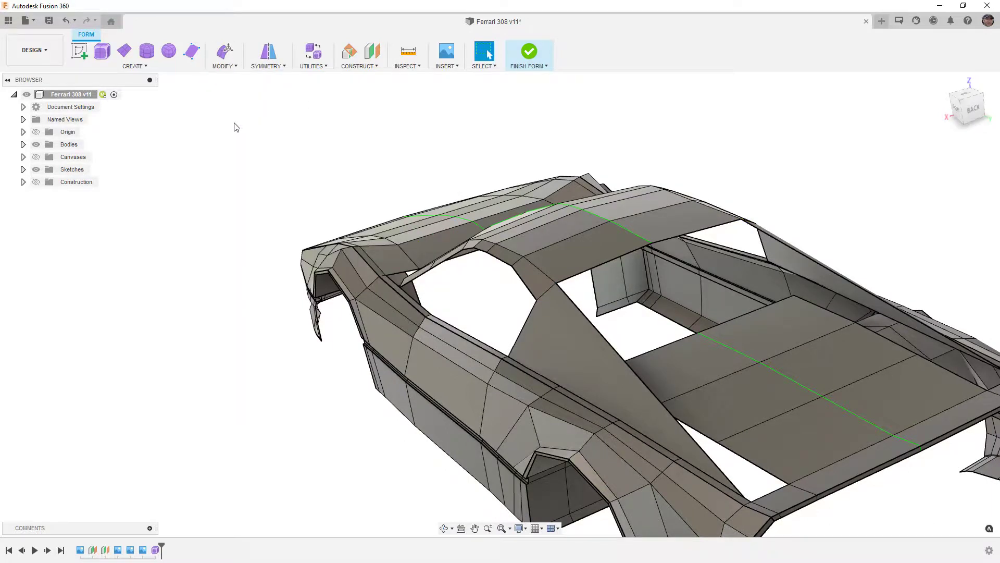
pyautogui.click(560, 384)
pyautogui.scroll(6, 561, 385)
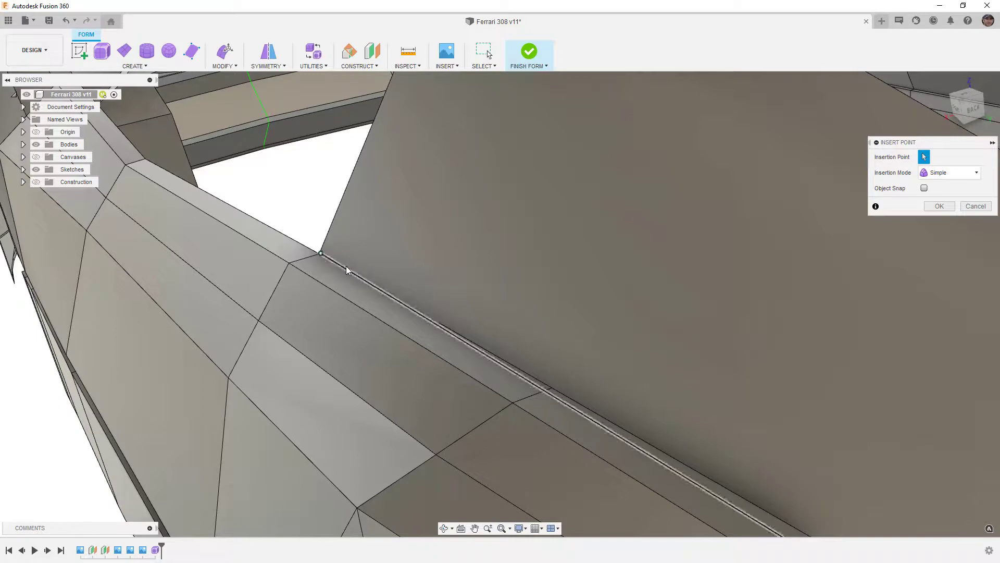
pyautogui.scroll(-5, 553, 372)
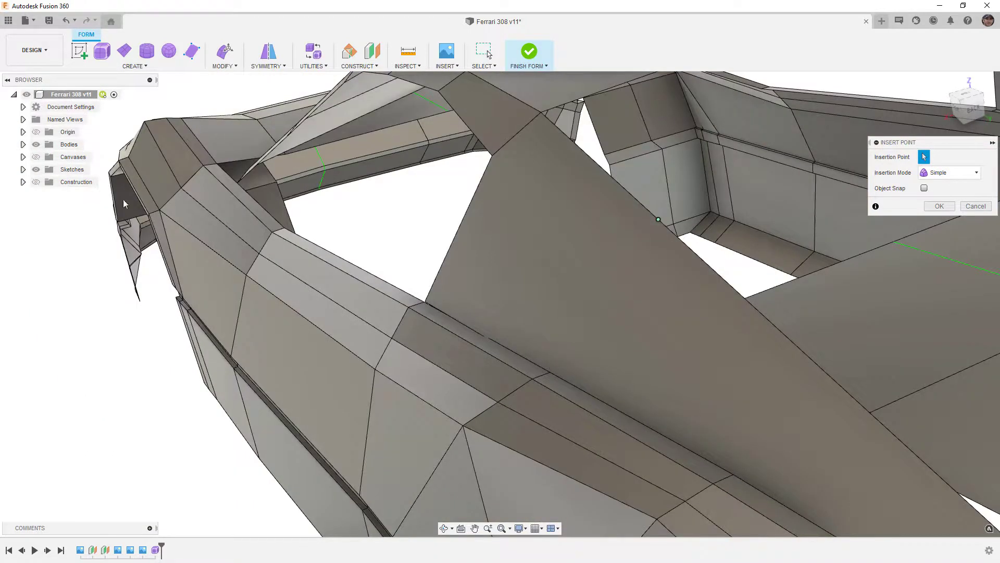
pyautogui.click(23, 145)
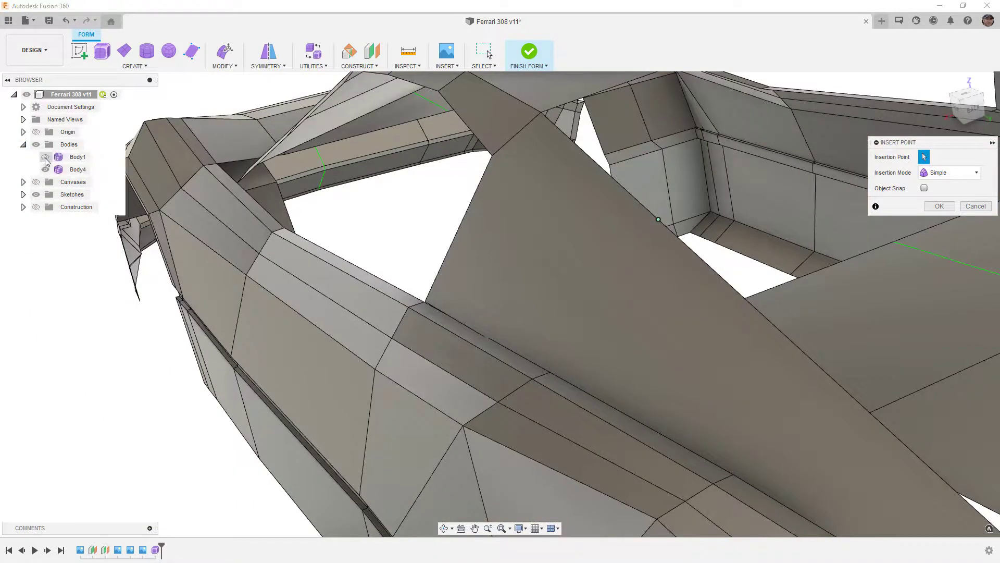
pyautogui.click(45, 156)
pyautogui.click(544, 372)
pyautogui.click(940, 206)
pyautogui.scroll(-3, 341, 254)
pyautogui.click(77, 170)
pyautogui.click(45, 157)
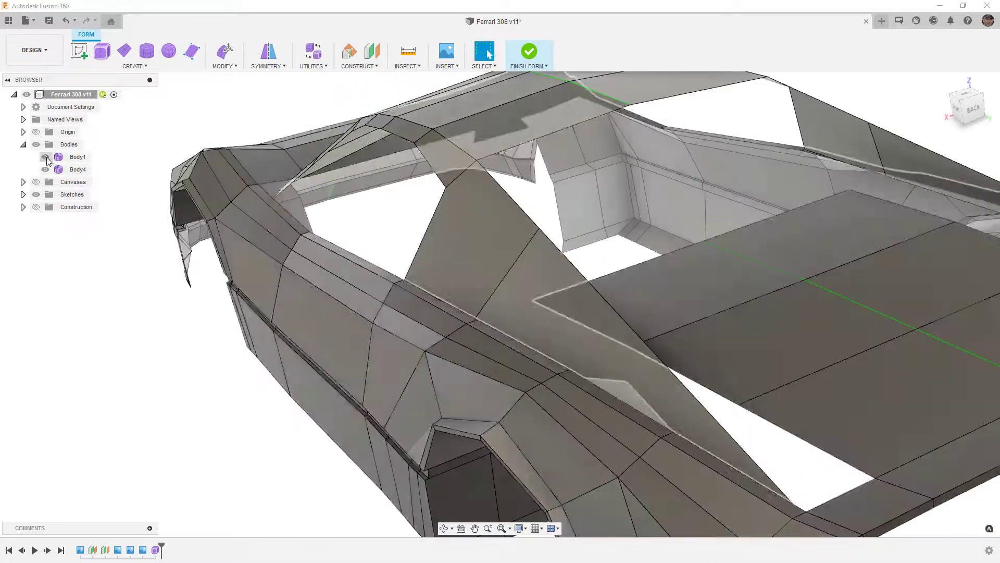
pyautogui.press('Escape')
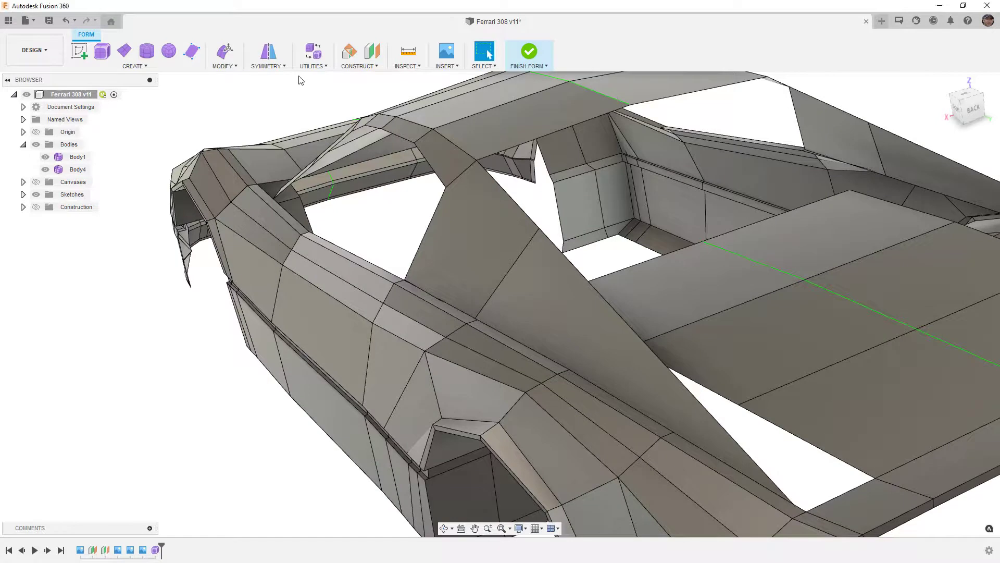
# Insert a second edge farther back across the rear pillar, in line with the lower body's next cross edge, temporarily hiding Body1
pyautogui.click(268, 60)
pyautogui.click(233, 67)
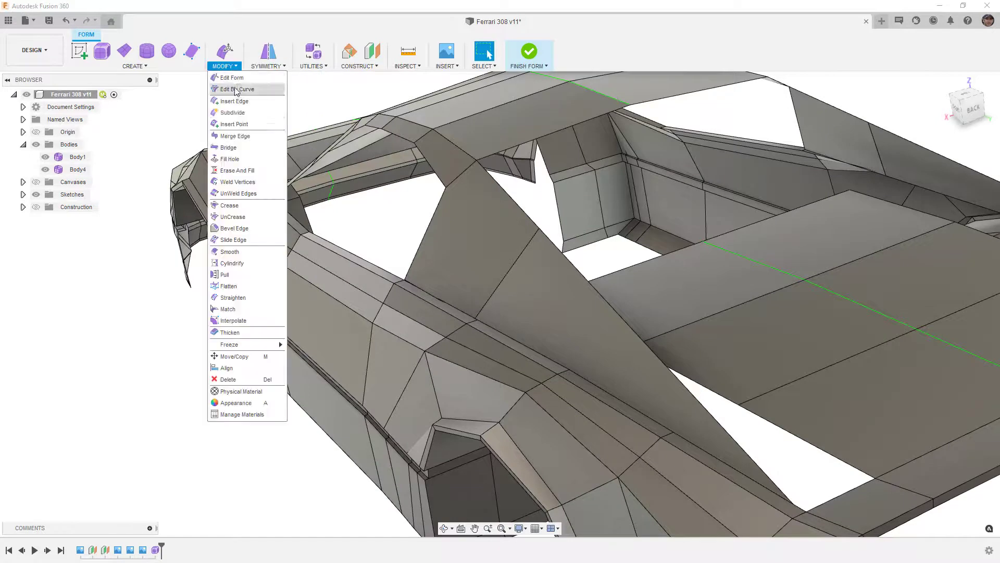
pyautogui.click(241, 126)
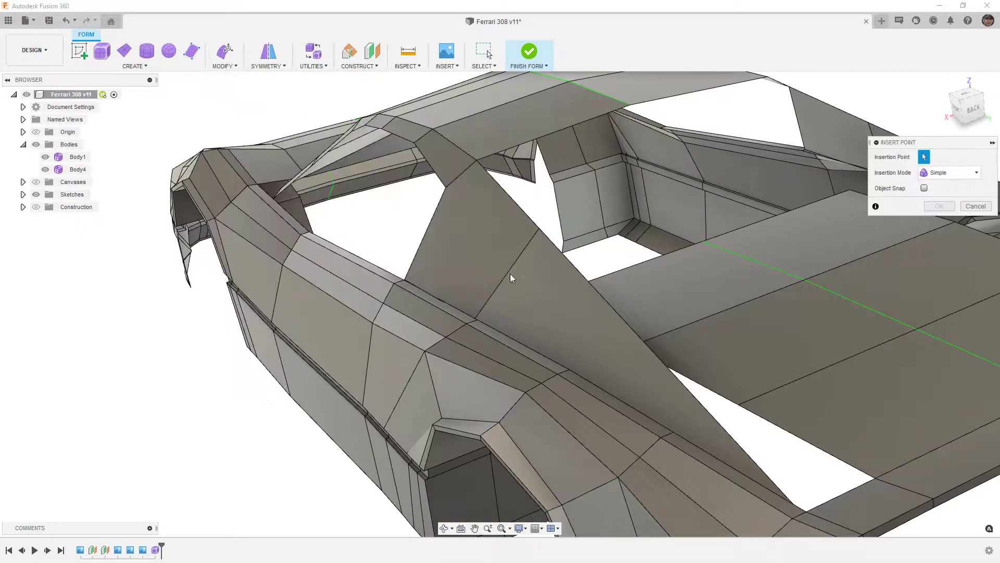
pyautogui.click(619, 314)
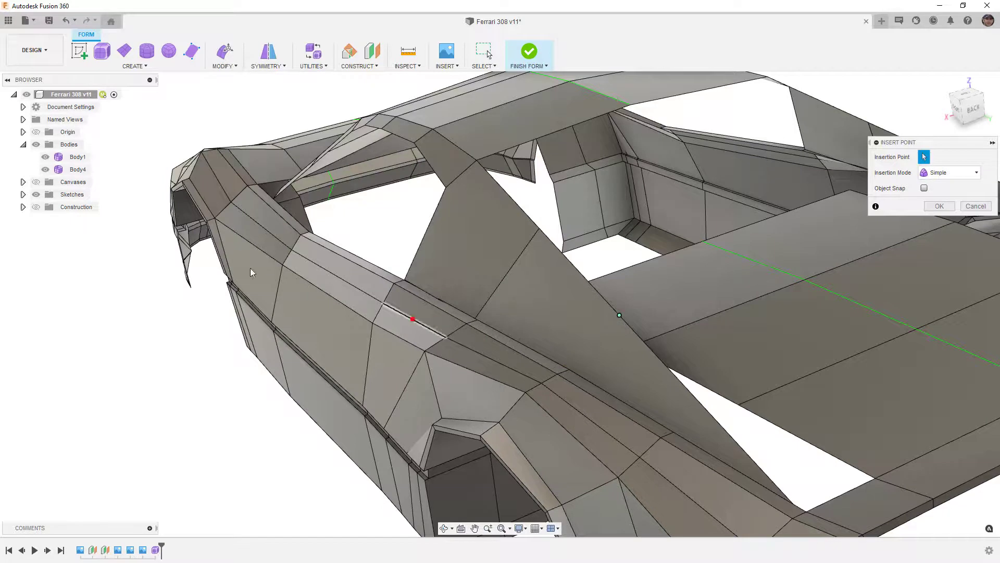
pyautogui.click(45, 157)
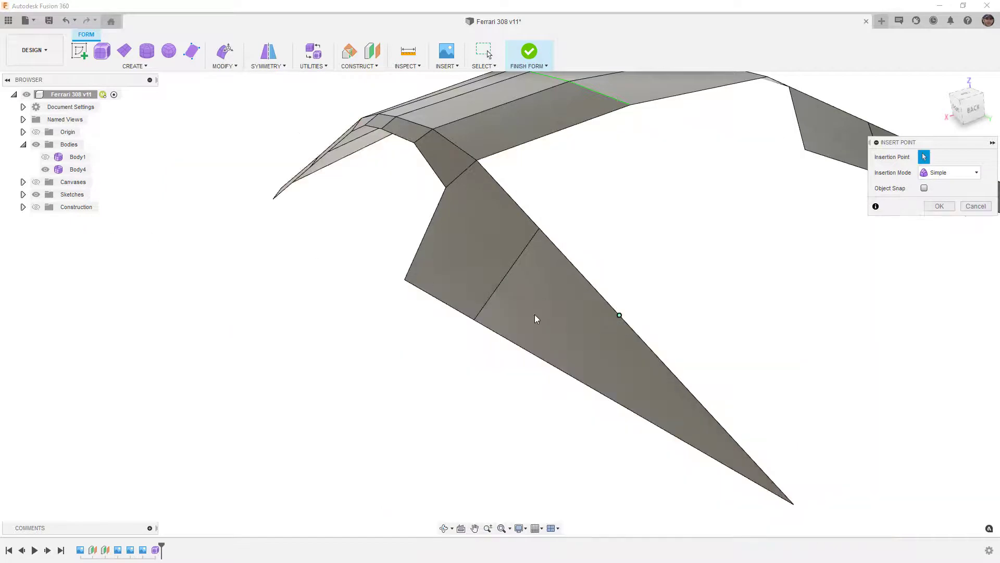
pyautogui.click(575, 379)
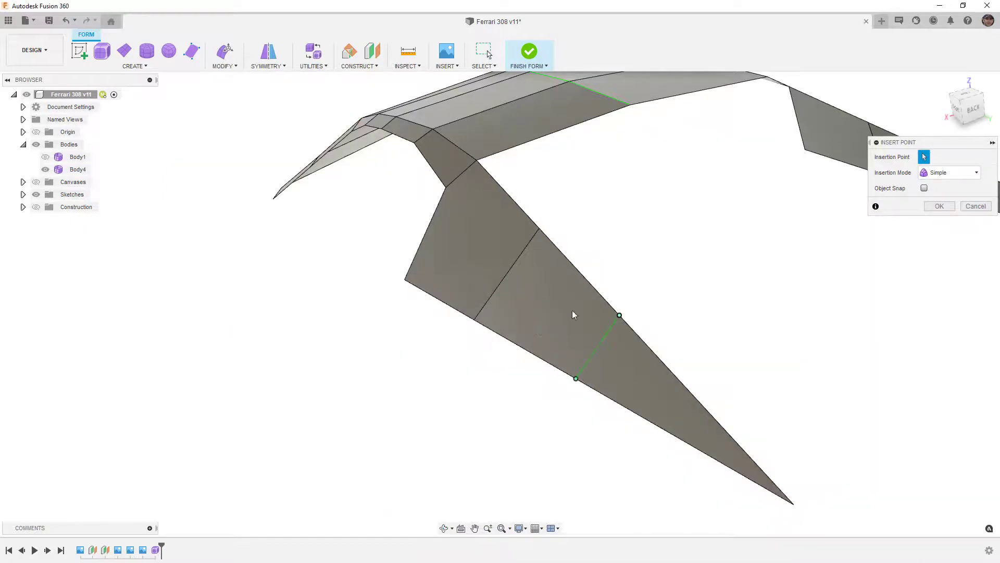
pyautogui.click(939, 207)
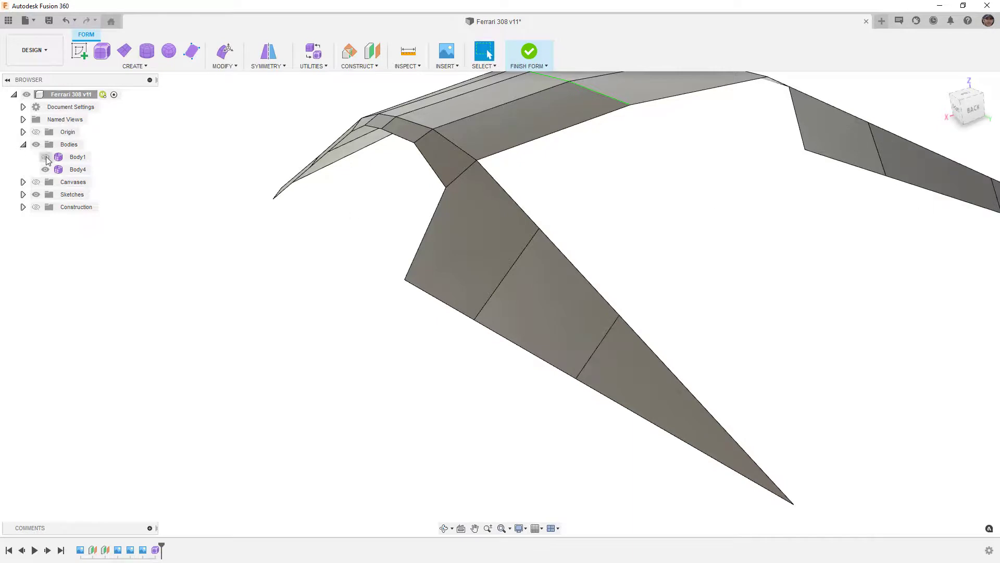
pyautogui.click(45, 157)
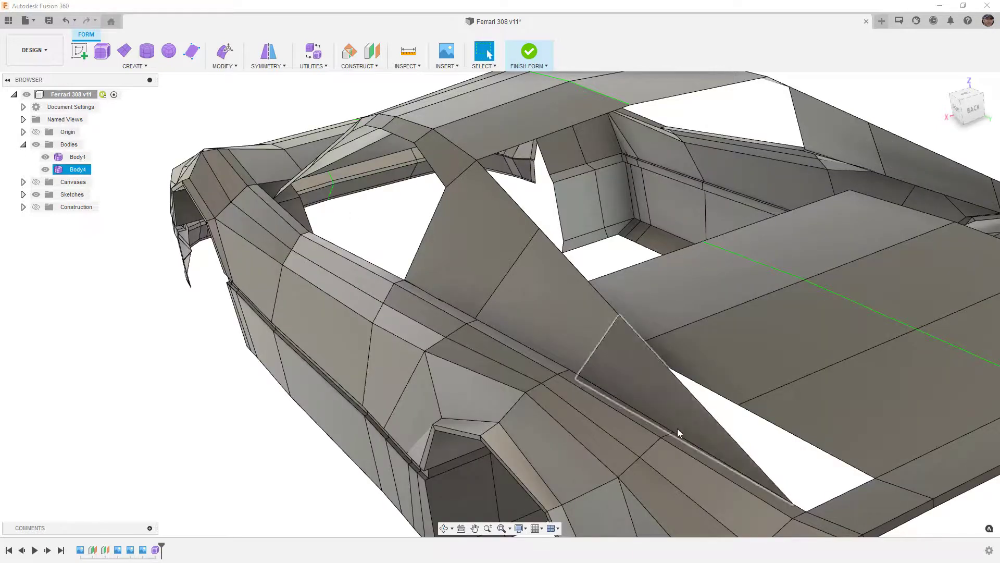
# Insert a third edge across the rear pillar near its rear tip with Insert Point, temporarily hiding Body1
pyautogui.click(233, 66)
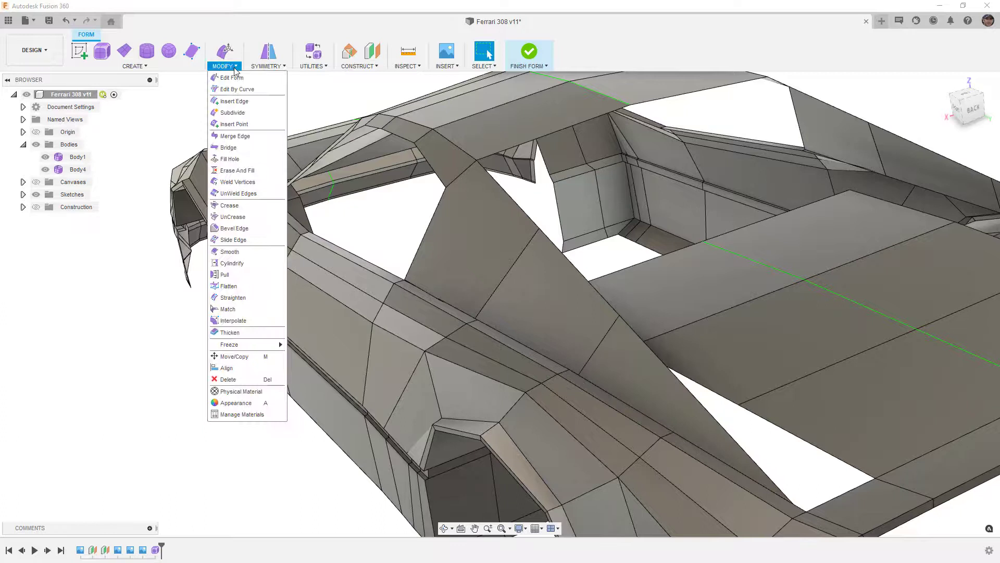
pyautogui.click(246, 127)
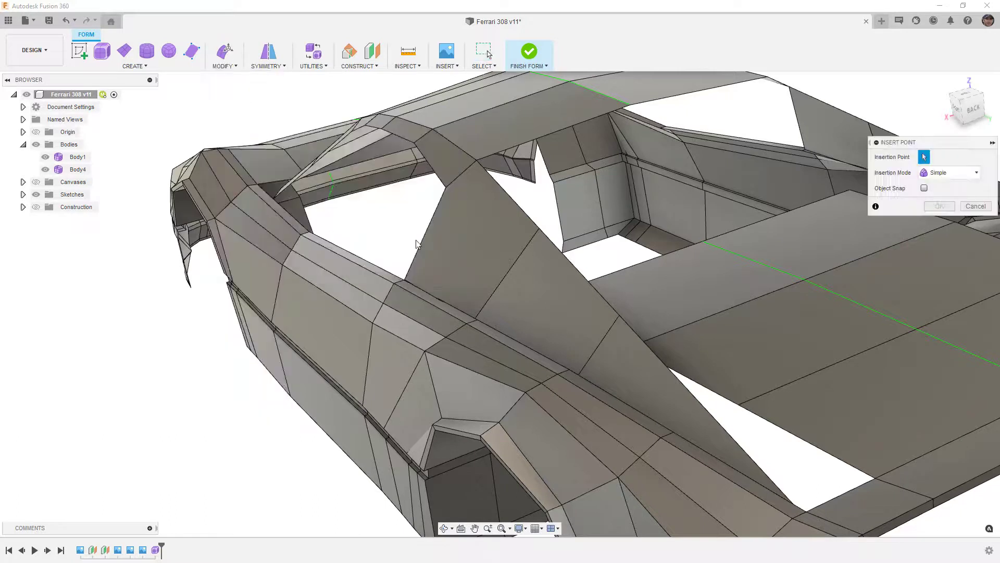
pyautogui.click(706, 409)
pyautogui.click(46, 157)
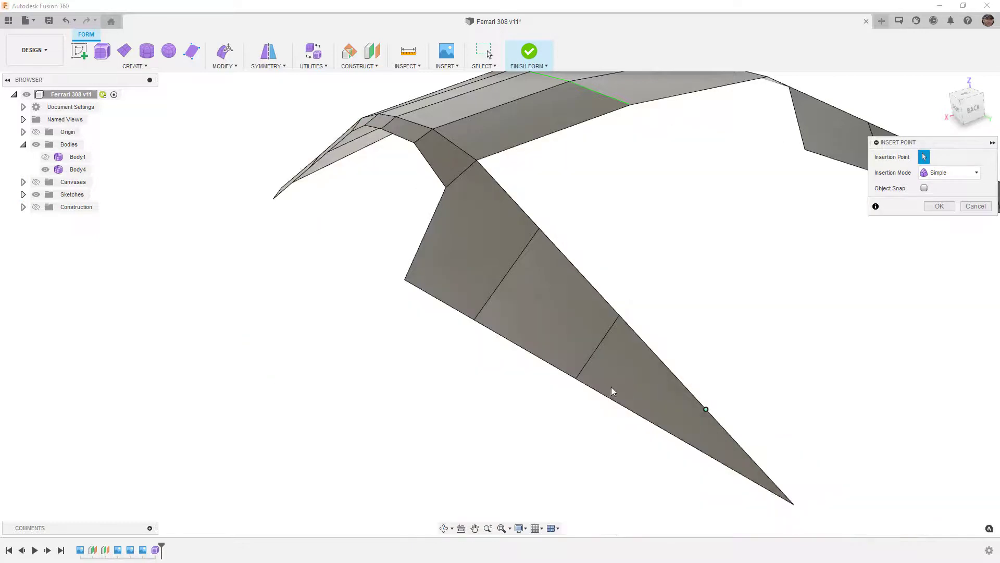
pyautogui.click(678, 438)
pyautogui.click(938, 207)
pyautogui.scroll(-2, 726, 304)
pyautogui.click(516, 297)
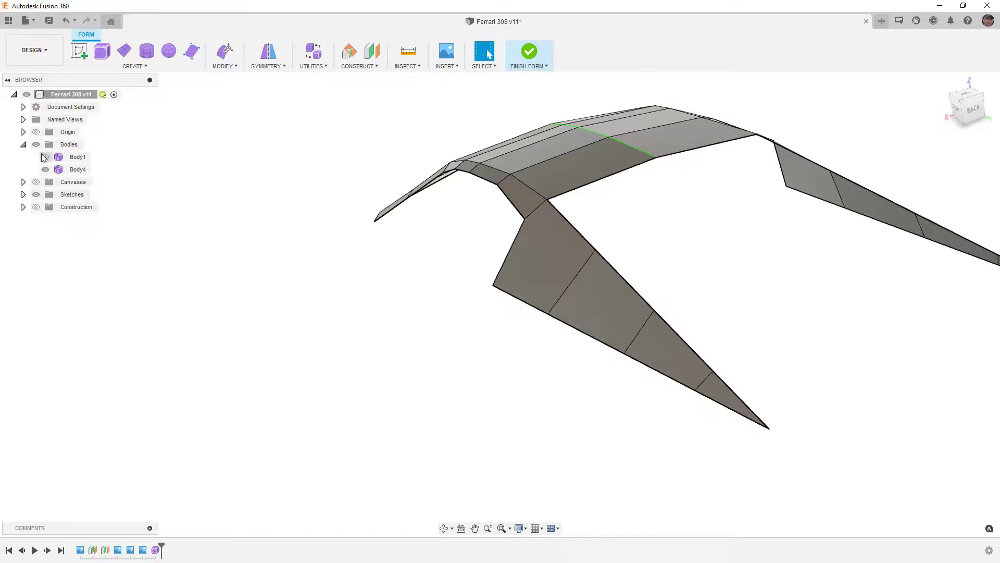
pyautogui.click(45, 157)
pyautogui.click(607, 315)
pyautogui.scroll(2, 606, 315)
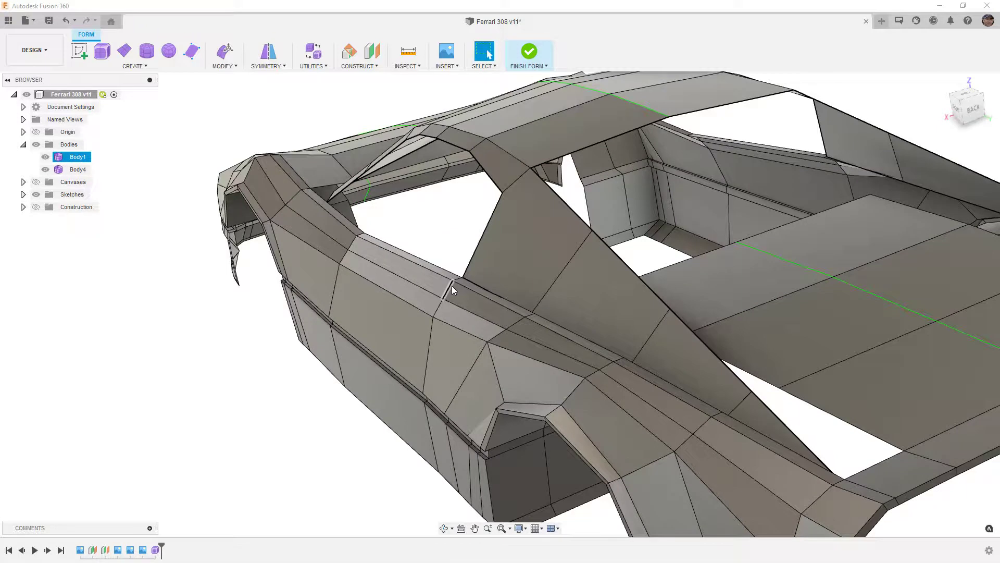
pyautogui.press('Escape')
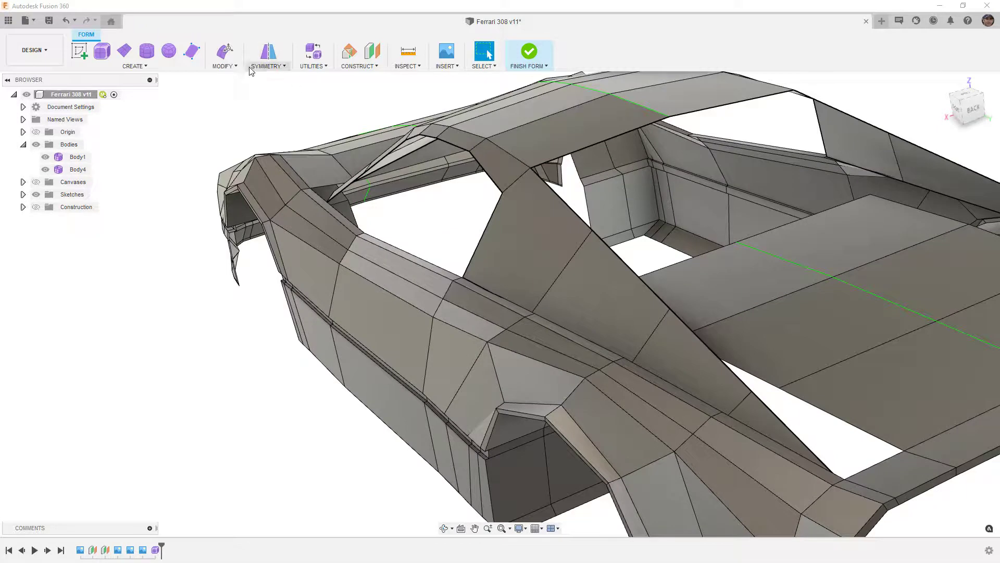
pyautogui.click(235, 68)
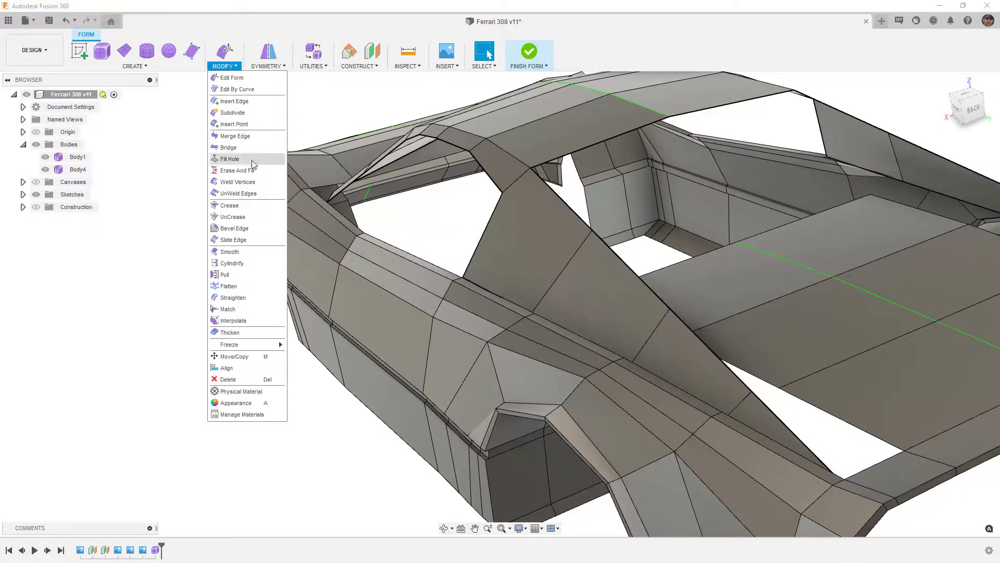
pyautogui.click(78, 170)
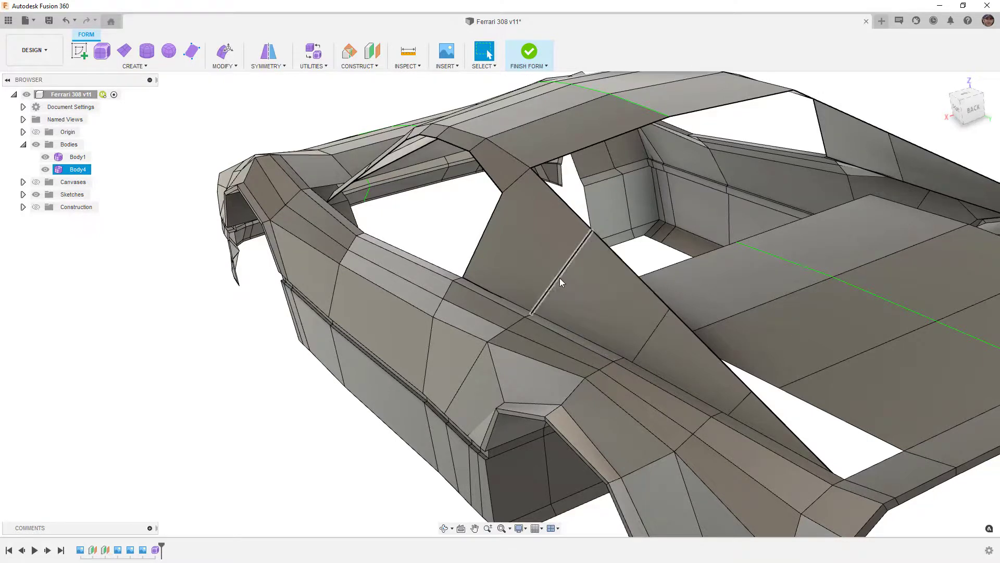
pyautogui.click(464, 241)
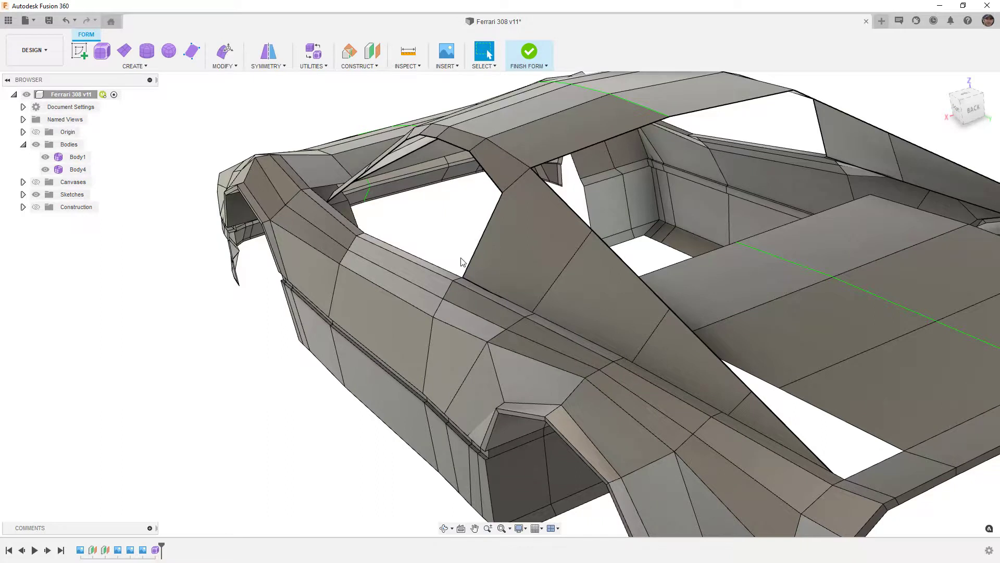
# Use Edit Form in the top view to move the short cross edge of the rear deck strip outward about 129 mm toward the pillar tip
pyautogui.scroll(-4, 677, 285)
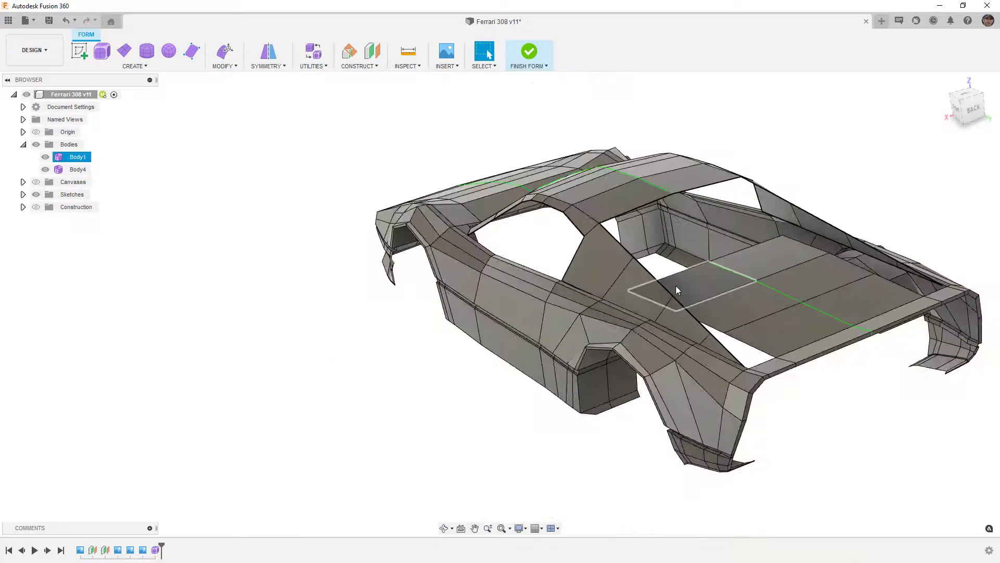
pyautogui.click(786, 358)
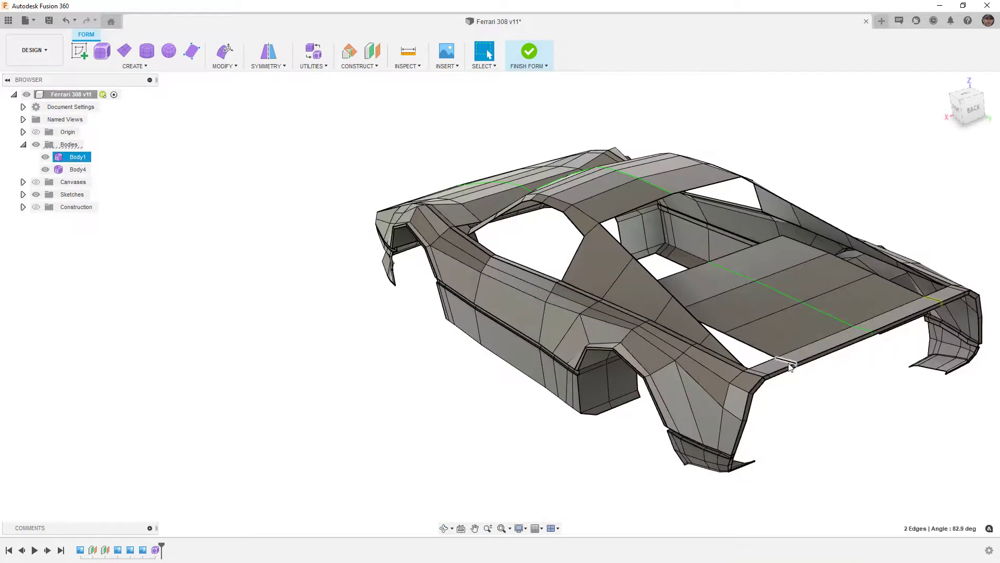
pyautogui.click(225, 51)
pyautogui.click(968, 85)
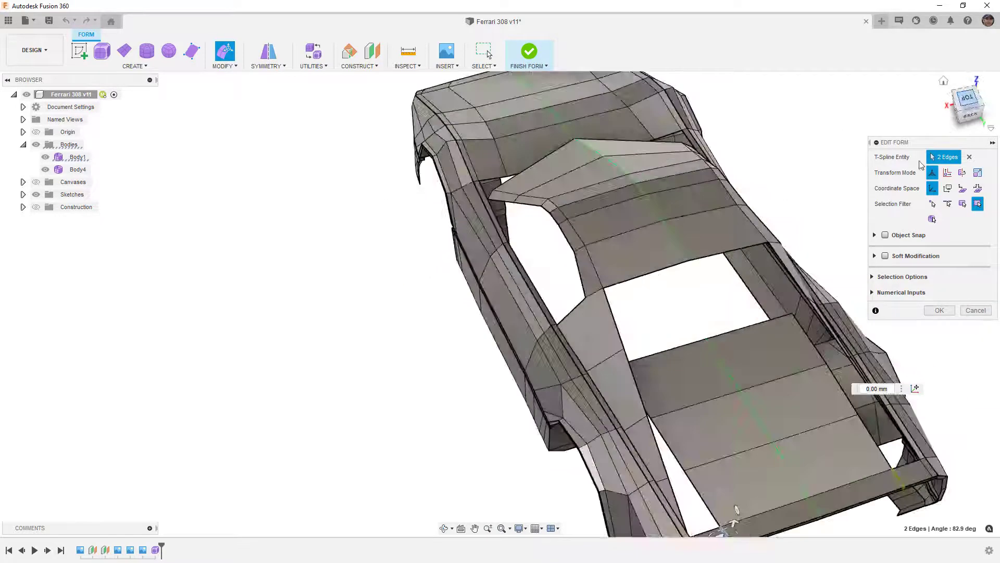
pyautogui.moveTo(699, 375); pyautogui.dragTo(669, 57, button='middle')
pyautogui.scroll(5, 508, 383)
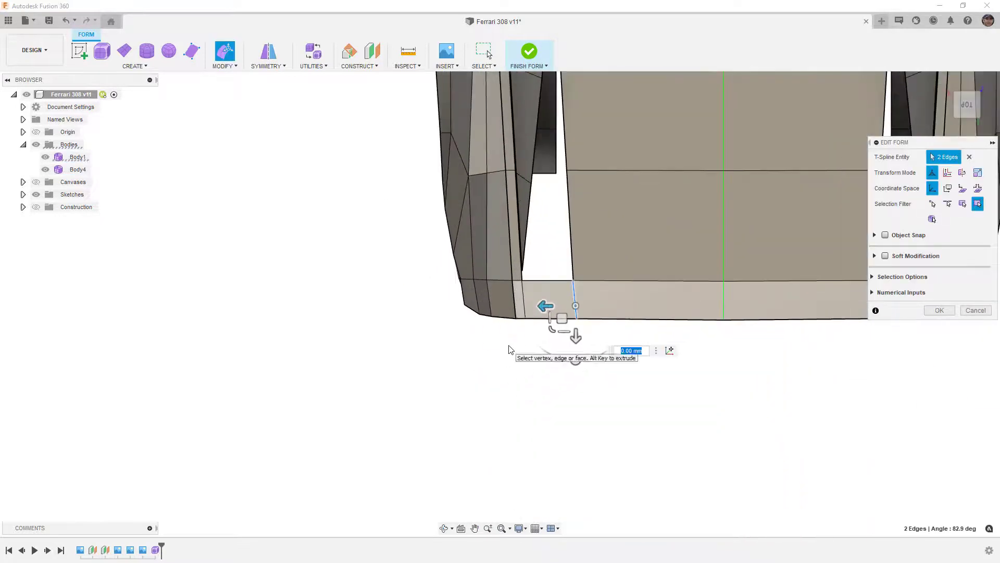
pyautogui.moveTo(559, 318); pyautogui.dragTo(518, 317)
# Fine-tune the moved edge so its front end lines up straight with the deck strip's front edge, and finish the Edit Form
pyautogui.scroll(2, 541, 328)
pyautogui.scroll(4, 541, 328)
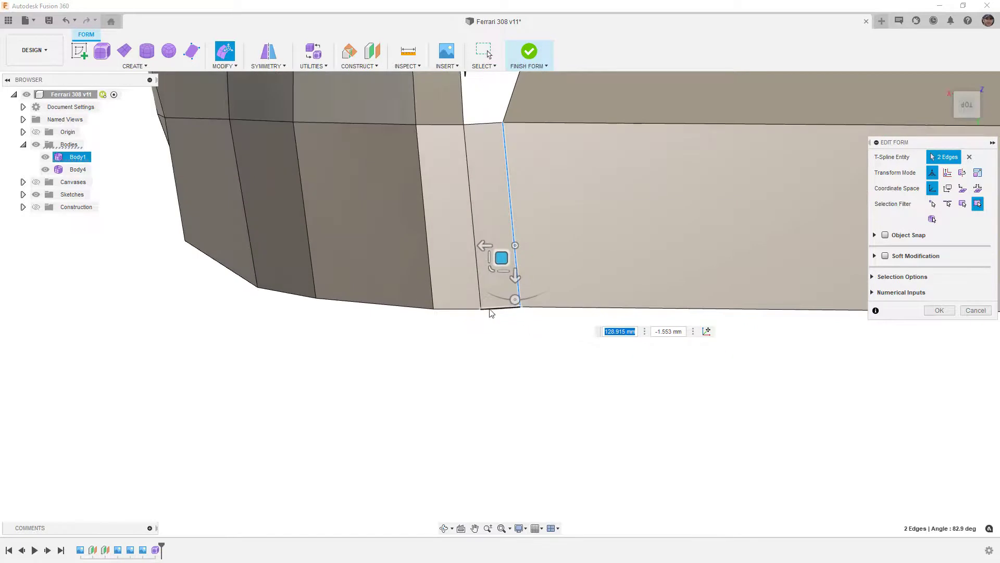
pyautogui.moveTo(501, 258); pyautogui.dragTo(501, 260)
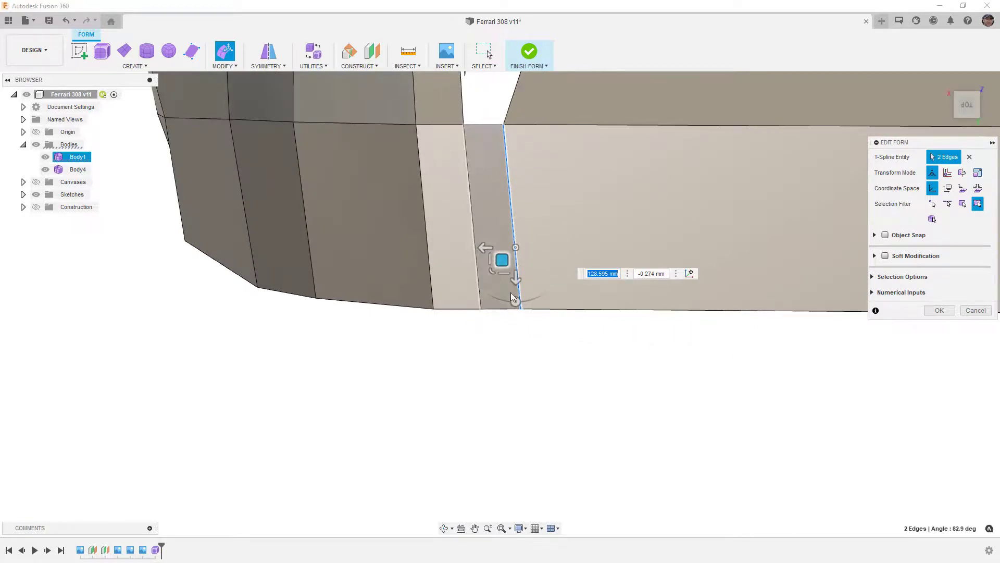
pyautogui.moveTo(502, 260); pyautogui.dragTo(501, 264)
pyautogui.scroll(-2, 498, 319)
pyautogui.scroll(3, 499, 323)
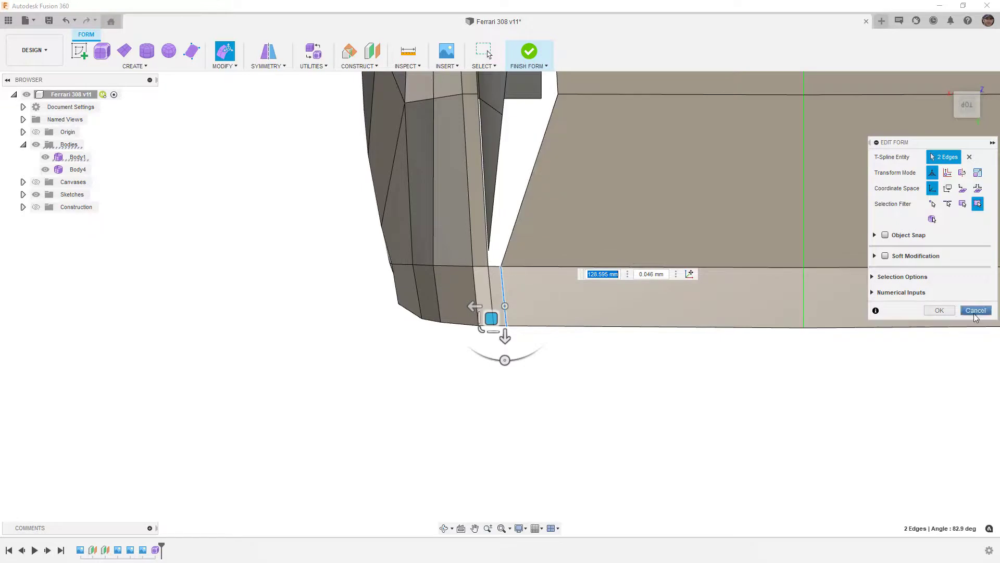
pyautogui.click(939, 310)
pyautogui.scroll(-5, 602, 367)
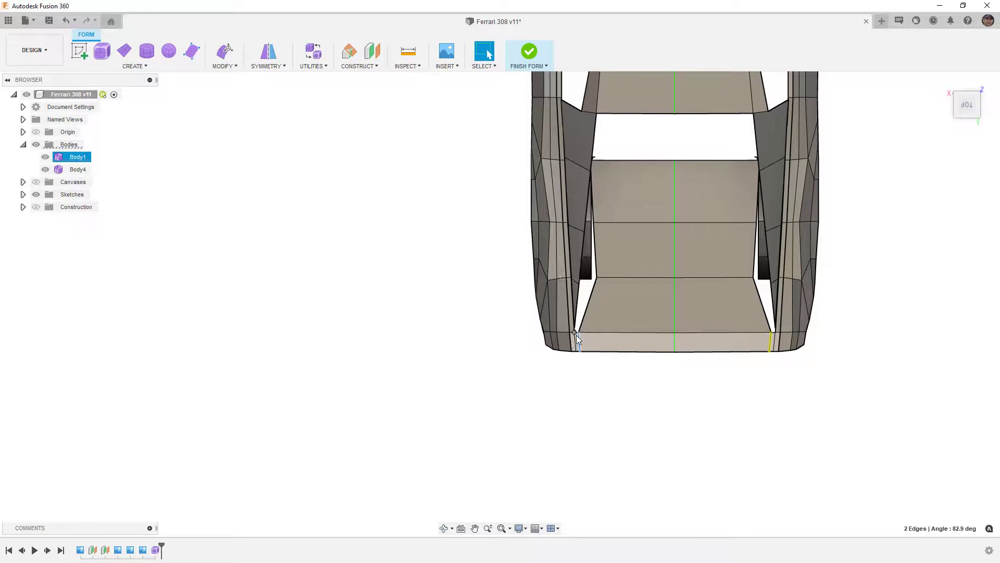
pyautogui.click(505, 320)
# Weld the rear pillar's front lower corner and the lower ends of its cross edges to the matching lower-body vertices, vertex to vertex
pyautogui.keyDown('shift'); pyautogui.moveTo(611, 384); pyautogui.dragTo(650, 358, button='middle'); pyautogui.keyUp('shift')
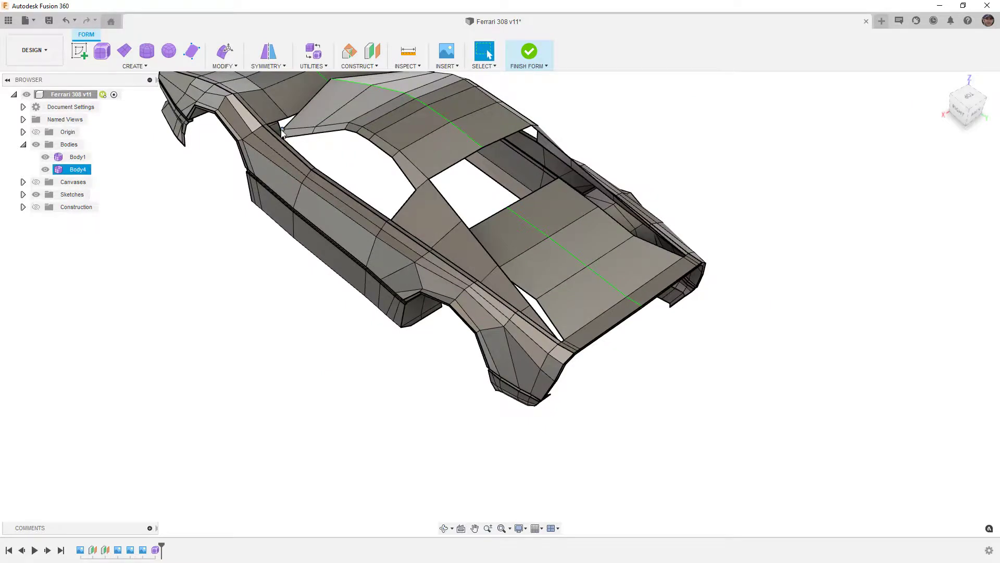
pyautogui.click(226, 55)
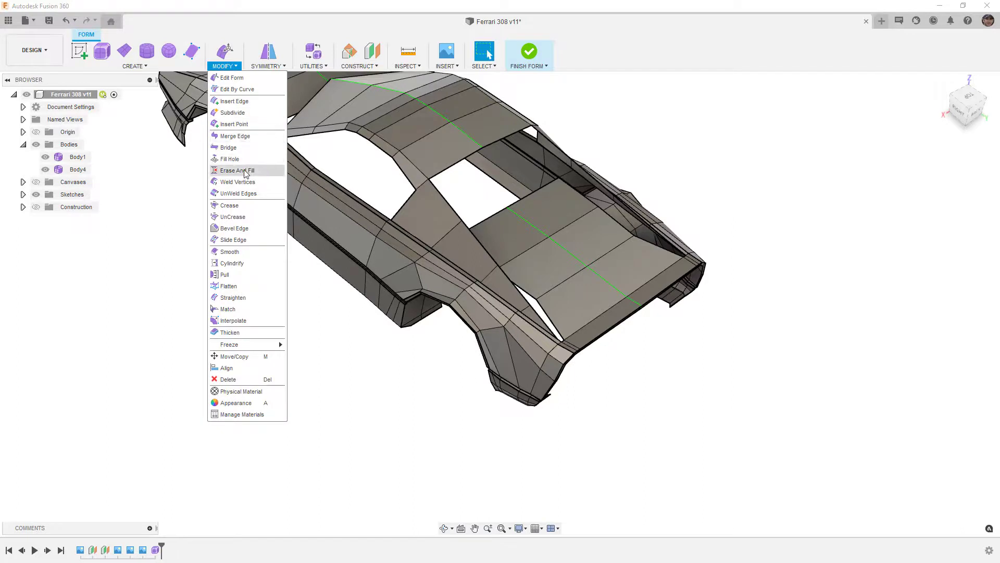
pyautogui.click(238, 182)
pyautogui.scroll(8, 395, 241)
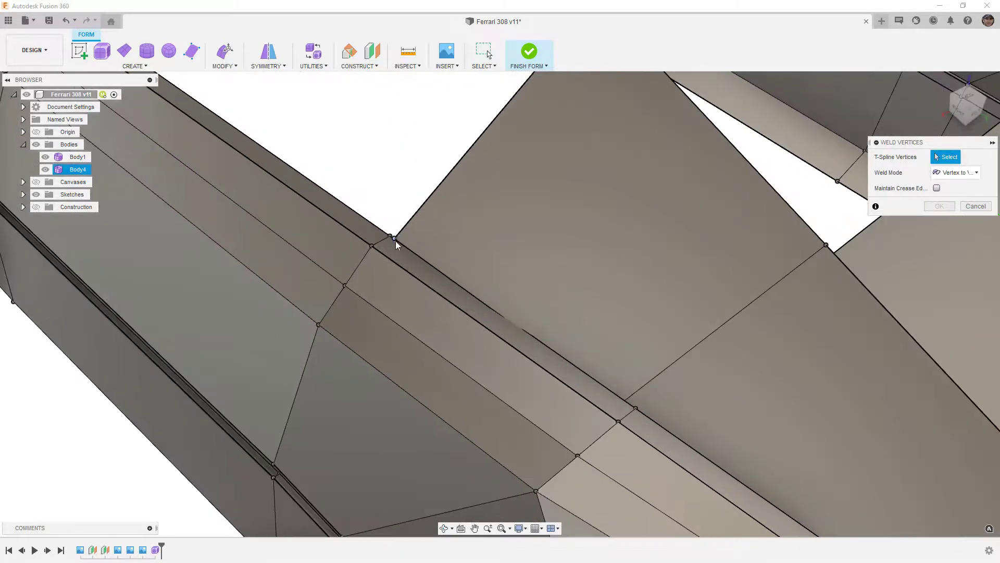
pyautogui.click(396, 240)
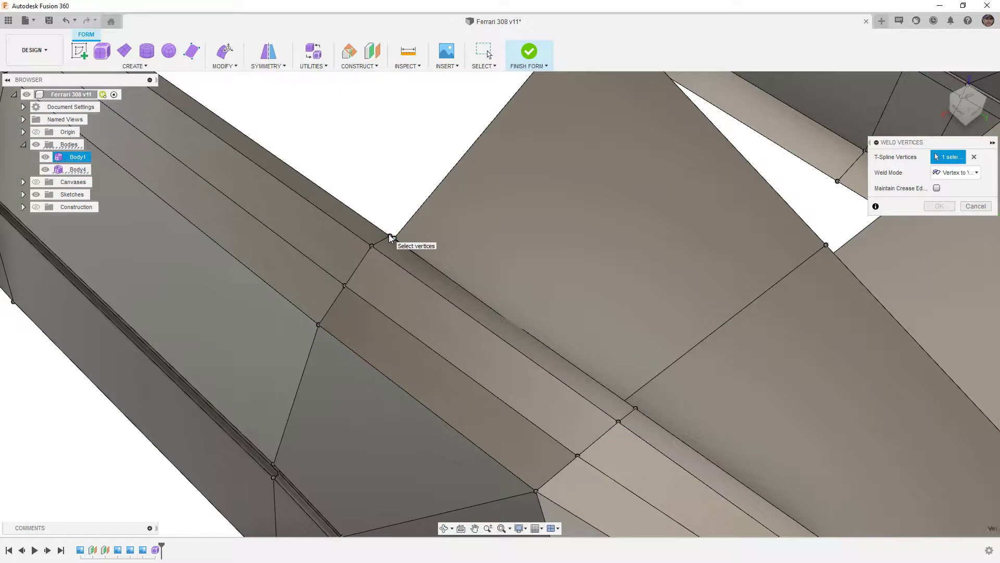
pyautogui.click(394, 239)
pyautogui.click(623, 404)
pyautogui.click(636, 408)
pyautogui.scroll(-3, 607, 380)
pyautogui.keyDown('shift'); pyautogui.moveTo(688, 432); pyautogui.dragTo(580, 312, button='middle'); pyautogui.keyUp('shift')
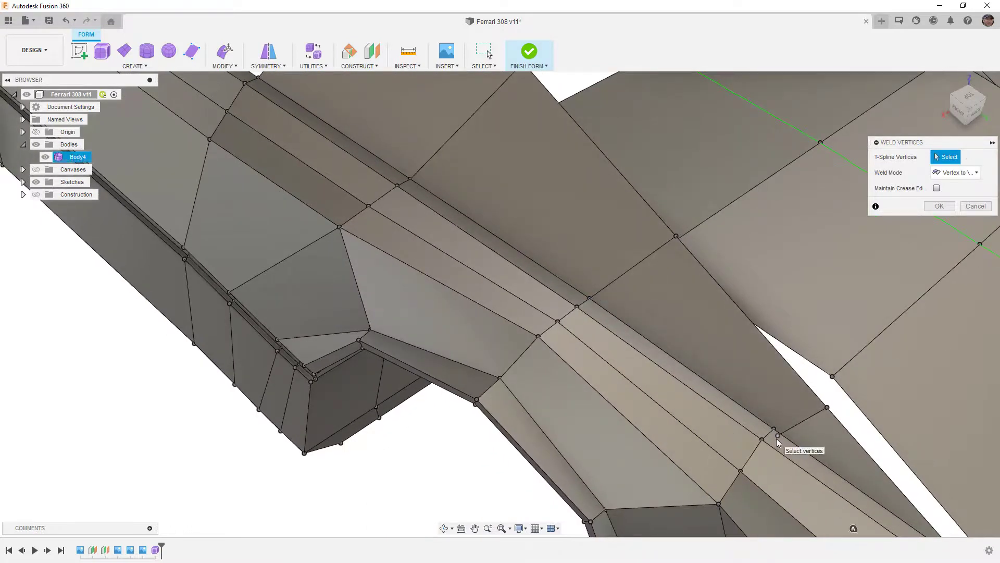
pyautogui.keyDown('shift'); pyautogui.moveTo(774, 430); pyautogui.dragTo(416, 190, button='middle'); pyautogui.keyUp('shift')
pyautogui.scroll(3, 522, 262)
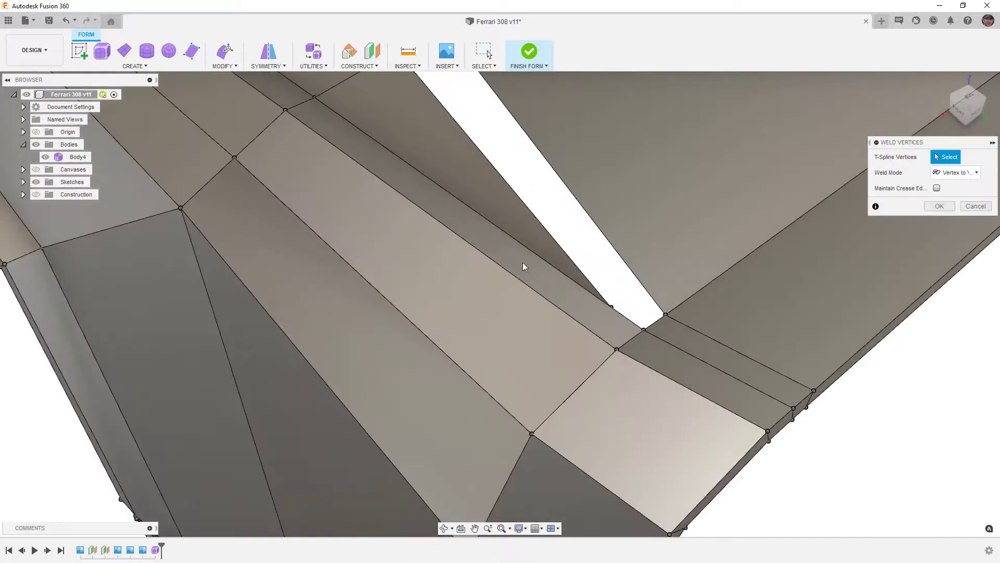
# Weld the pillar's rear tip vertex to the inner vertex on the deck strip's rear edge and delete the narrow strip face beneath it
pyautogui.click(613, 308)
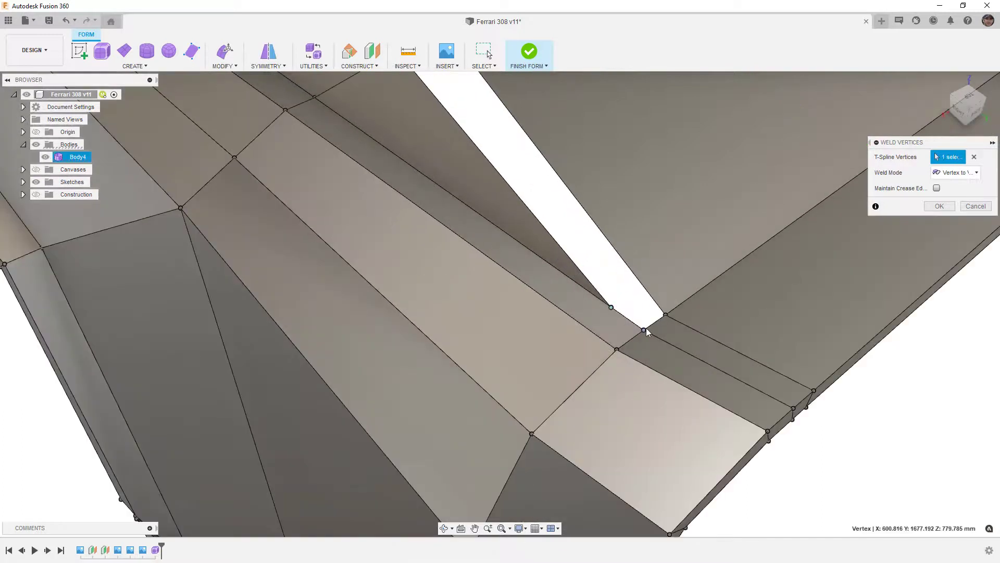
pyautogui.scroll(-2, 602, 286)
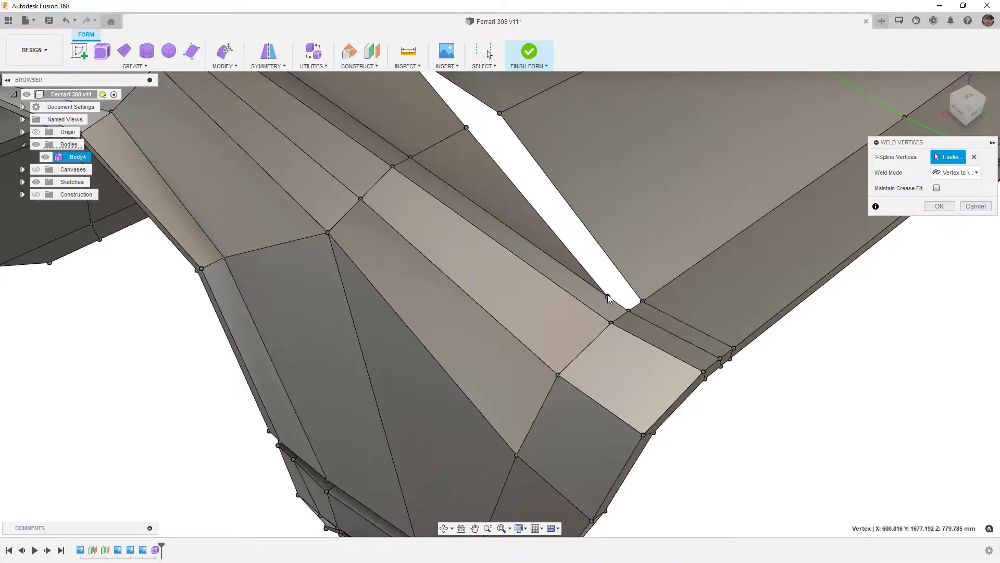
pyautogui.click(721, 359)
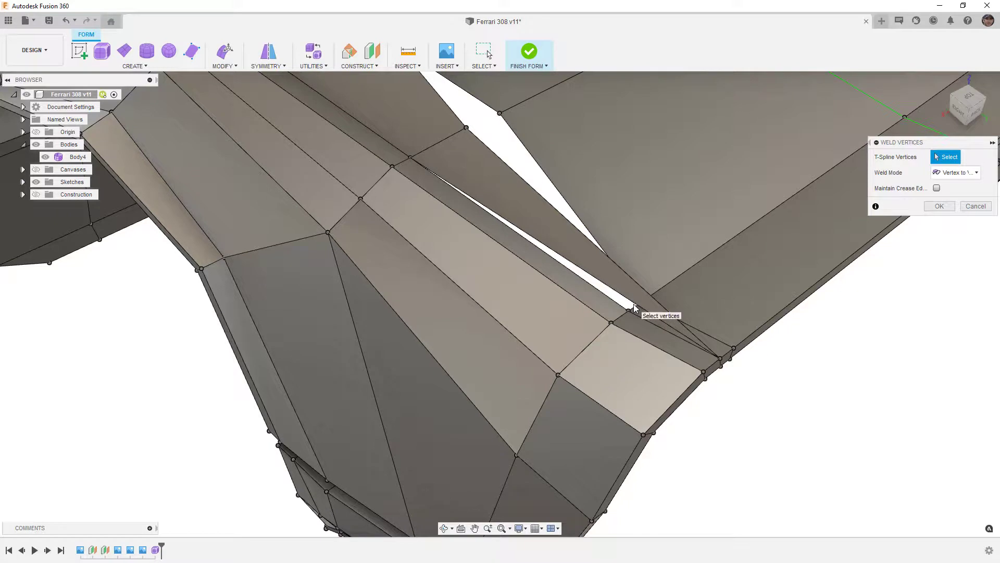
pyautogui.click(940, 206)
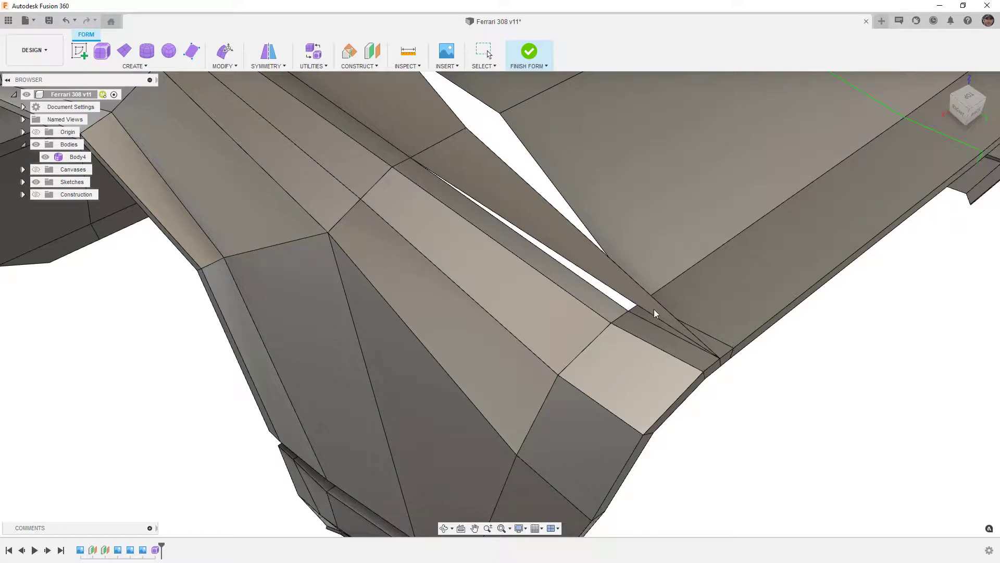
pyautogui.click(643, 317)
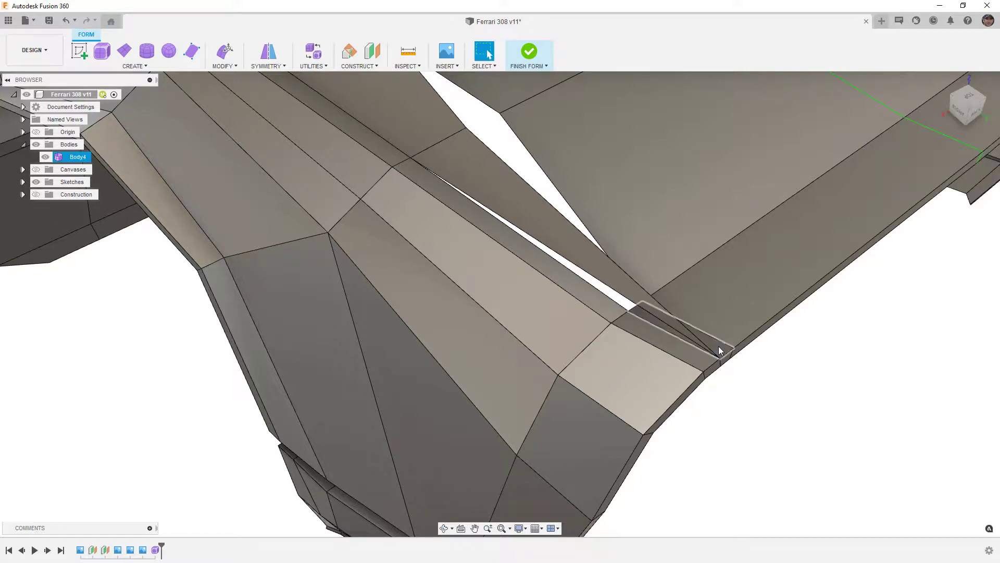
pyautogui.press('Delete')
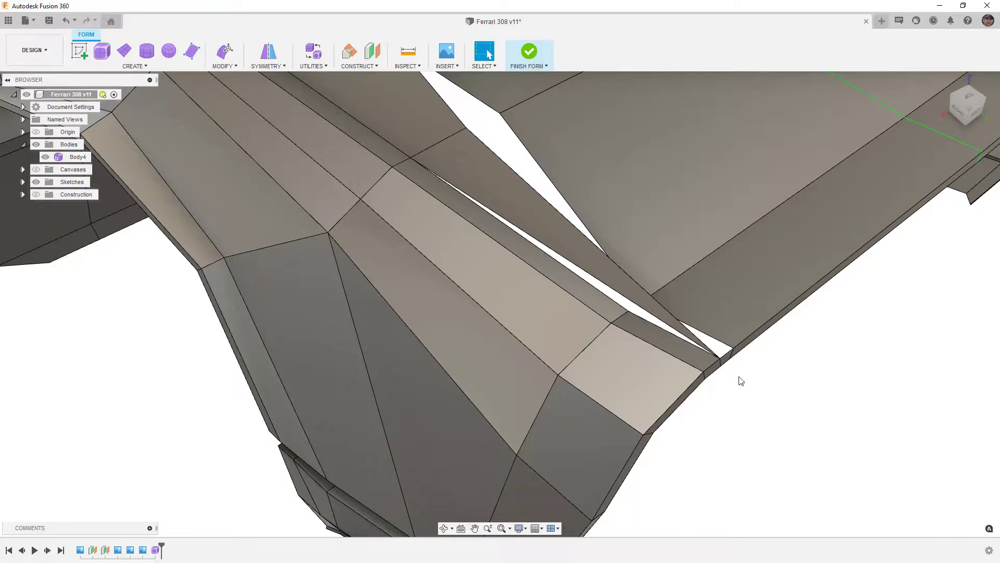
# Examine the pillar's rearmost face and the open gaps around it at the rear corner
pyautogui.click(674, 405)
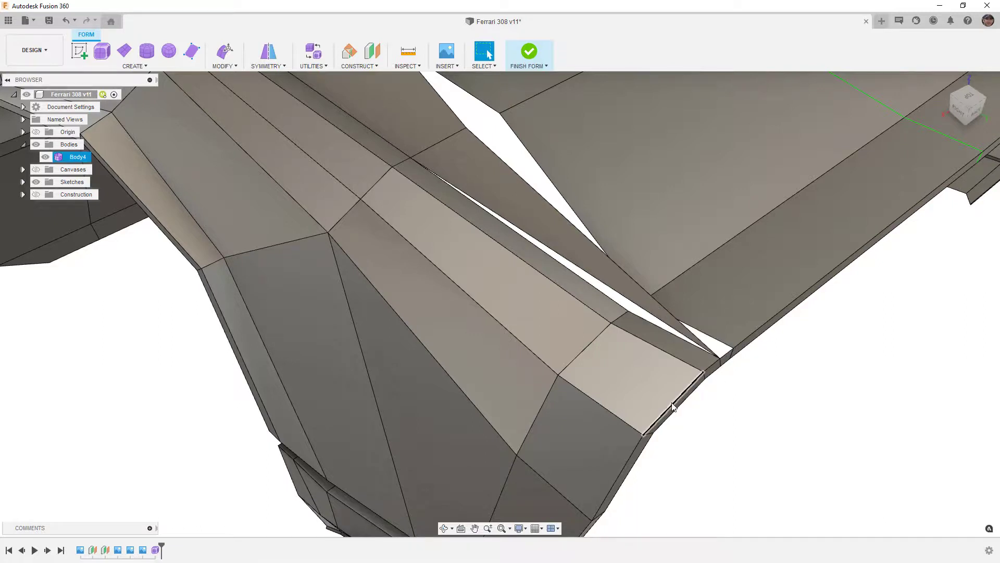
pyautogui.click(747, 342)
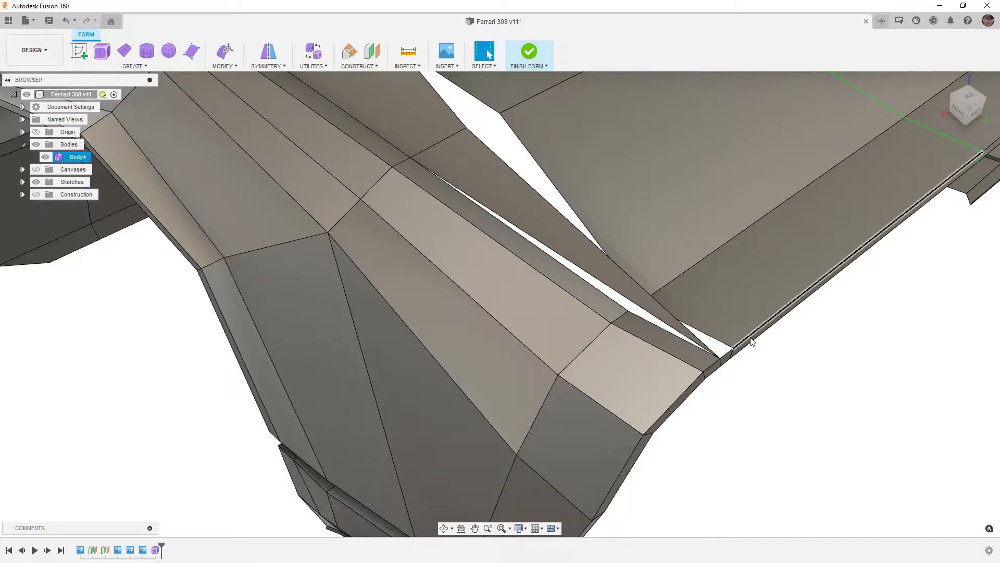
pyautogui.click(751, 358)
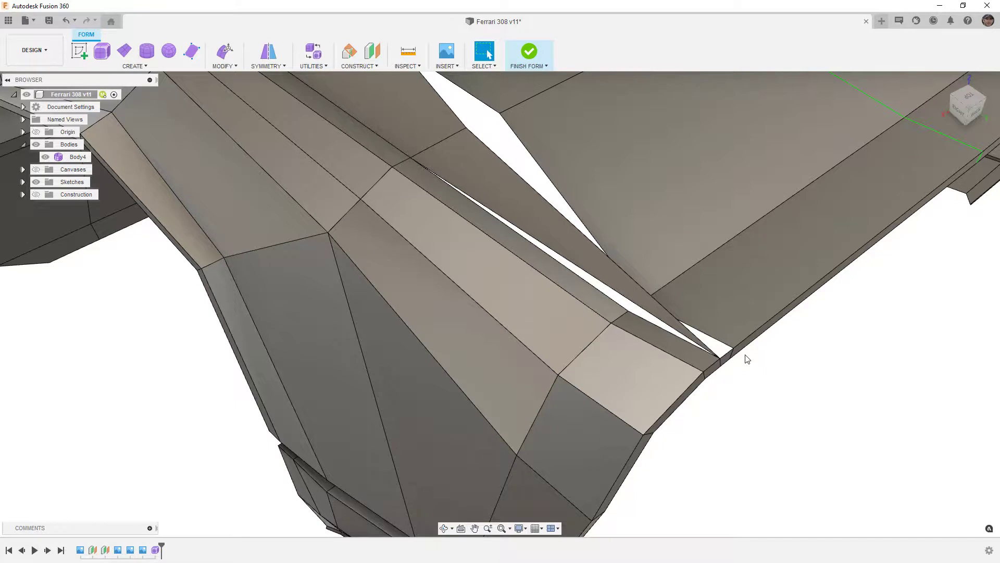
pyautogui.click(658, 327)
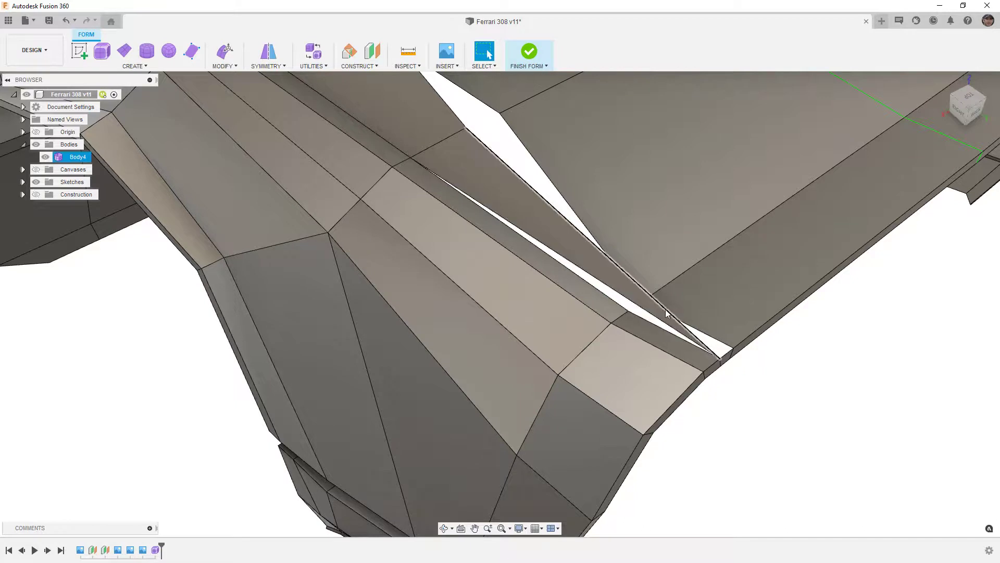
pyautogui.click(457, 153)
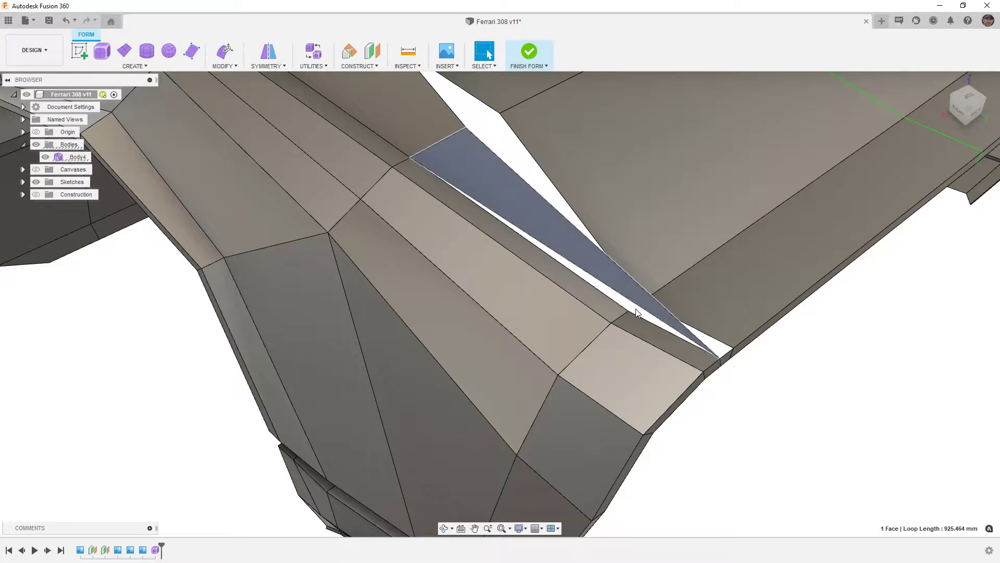
pyautogui.click(788, 418)
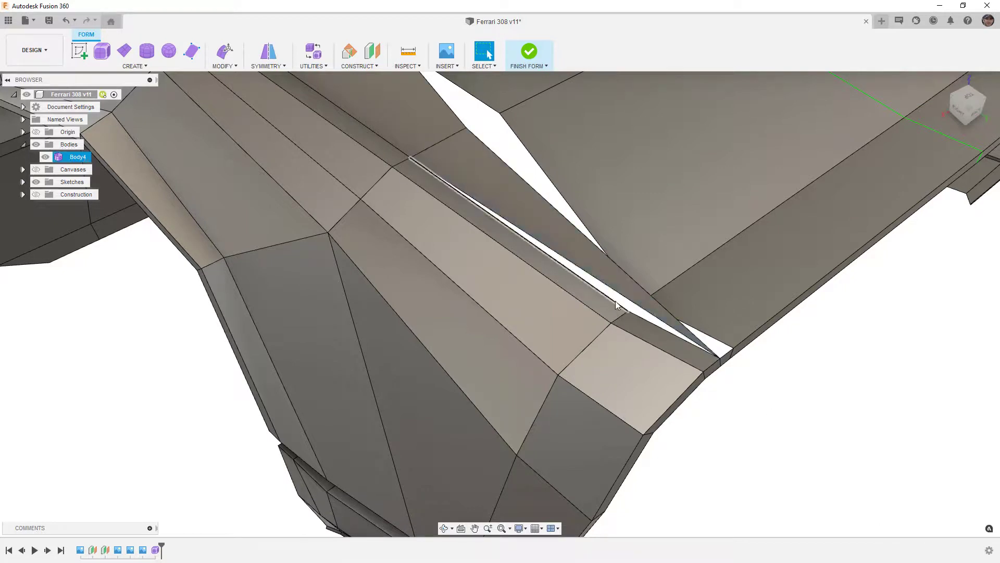
# Insert a simple edge across the narrow wedge beside the rear pillar, from its pillar-side edge to the adjacent deck-strip vertex
pyautogui.click(230, 67)
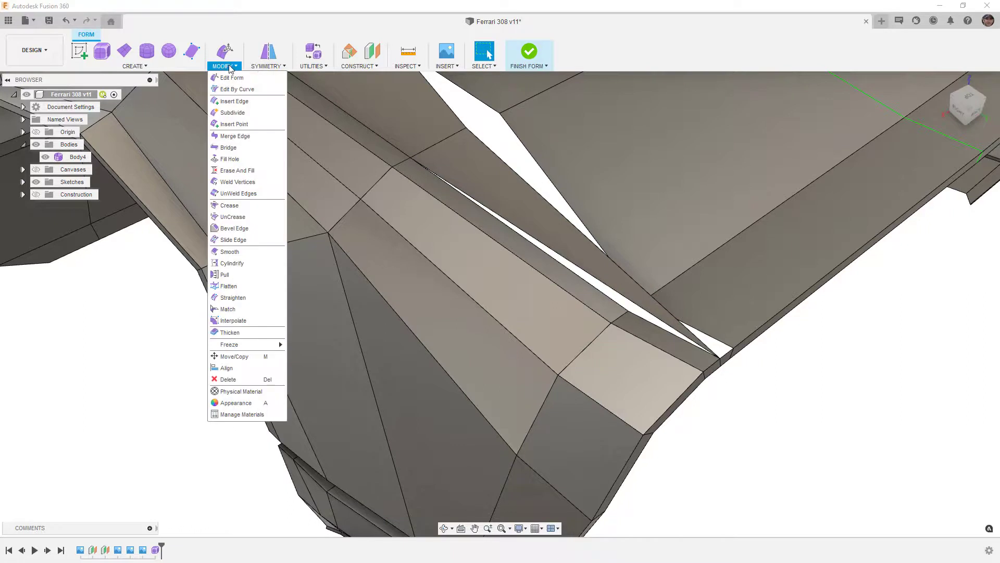
pyautogui.click(235, 124)
pyautogui.click(637, 304)
pyautogui.click(652, 296)
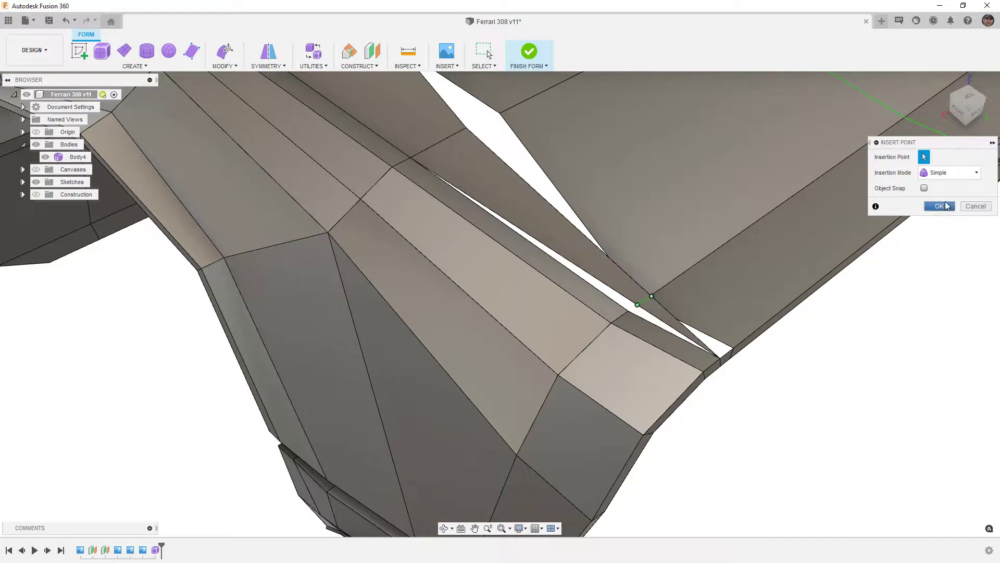
pyautogui.press('Return')
# Weld the inserted point to the facing vertex on the pillar's inner strip, vertex to vertex
pyautogui.click(225, 64)
pyautogui.click(250, 173)
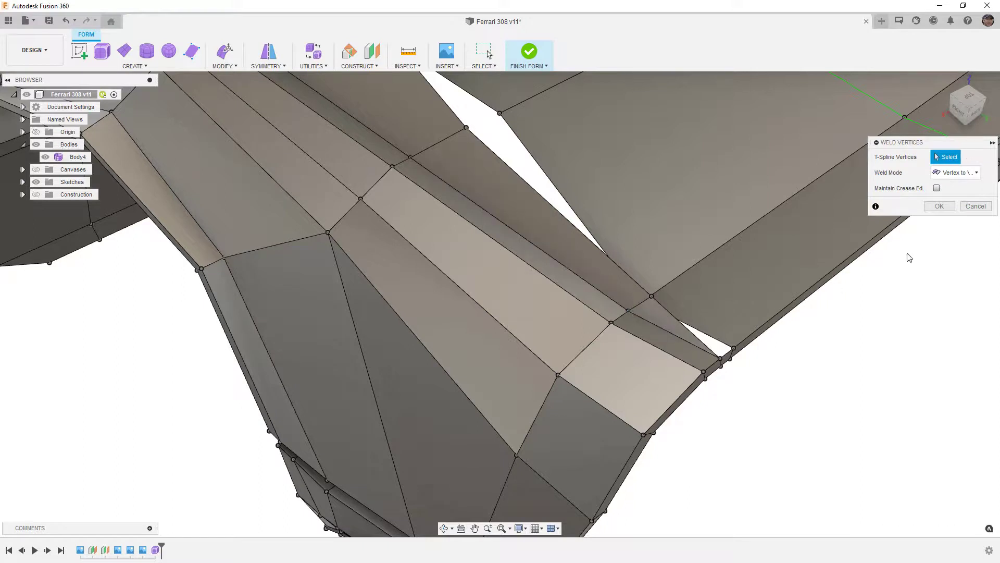
pyautogui.click(936, 210)
# Switch the body to smooth display and examine the welded rear pillar and rear corner from behind and from the side
pyautogui.scroll(-4, 474, 230)
pyautogui.scroll(-2, 551, 343)
pyautogui.keyDown('shift'); pyautogui.moveTo(552, 343); pyautogui.dragTo(522, 312, button='middle'); pyautogui.keyUp('shift')
pyautogui.click(487, 52)
pyautogui.scroll(4, 472, 269)
pyautogui.click(442, 228)
pyautogui.hotkey('alt', '3')
pyautogui.click(642, 413)
pyautogui.keyDown('shift'); pyautogui.moveTo(643, 413); pyautogui.dragTo(607, 398, button='middle'); pyautogui.keyUp('shift')
pyautogui.click(484, 51)
pyautogui.scroll(3, 341, 224)
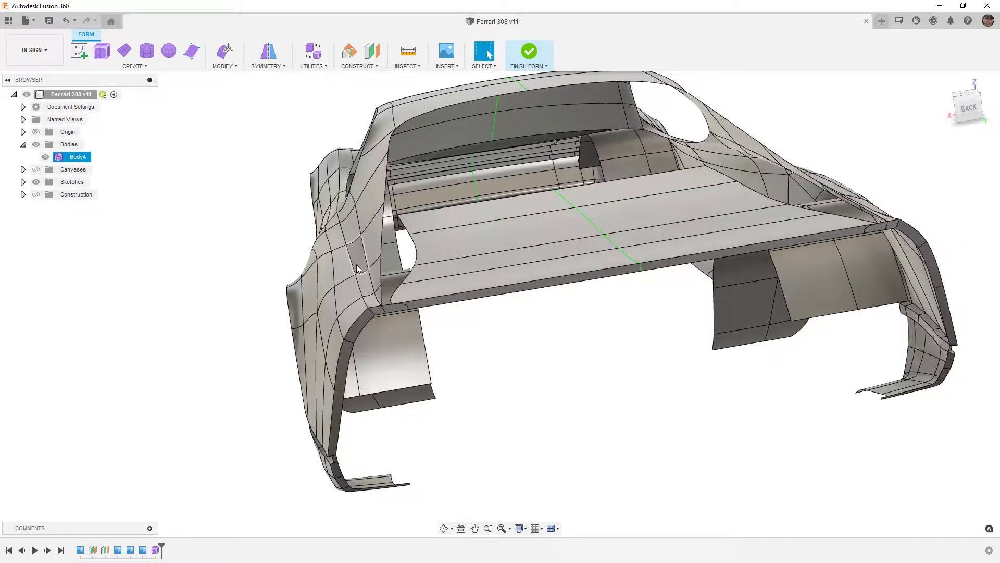
pyautogui.scroll(5, 355, 230)
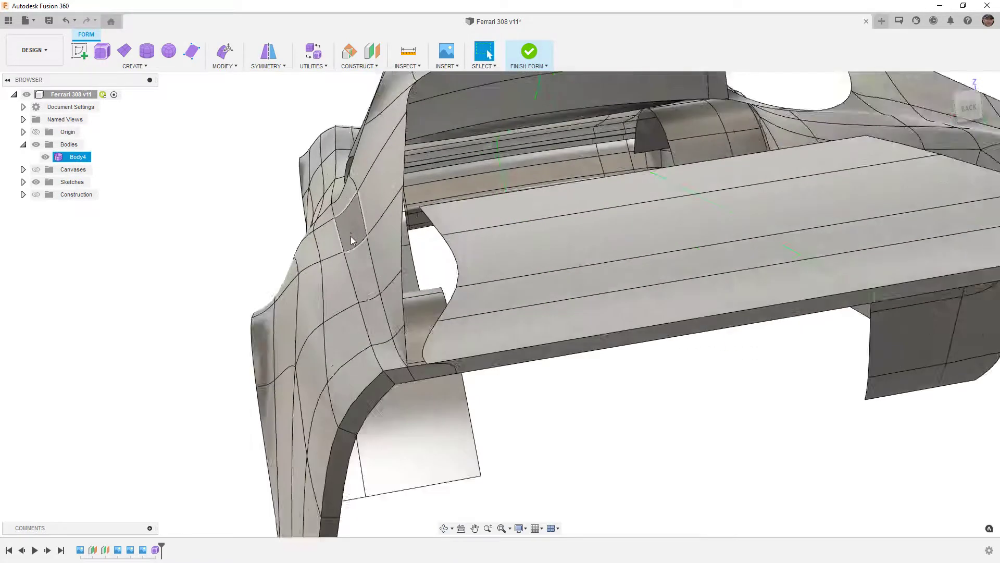
pyautogui.keyDown('shift'); pyautogui.moveTo(359, 278); pyautogui.dragTo(357, 264, button='middle'); pyautogui.keyUp('shift')
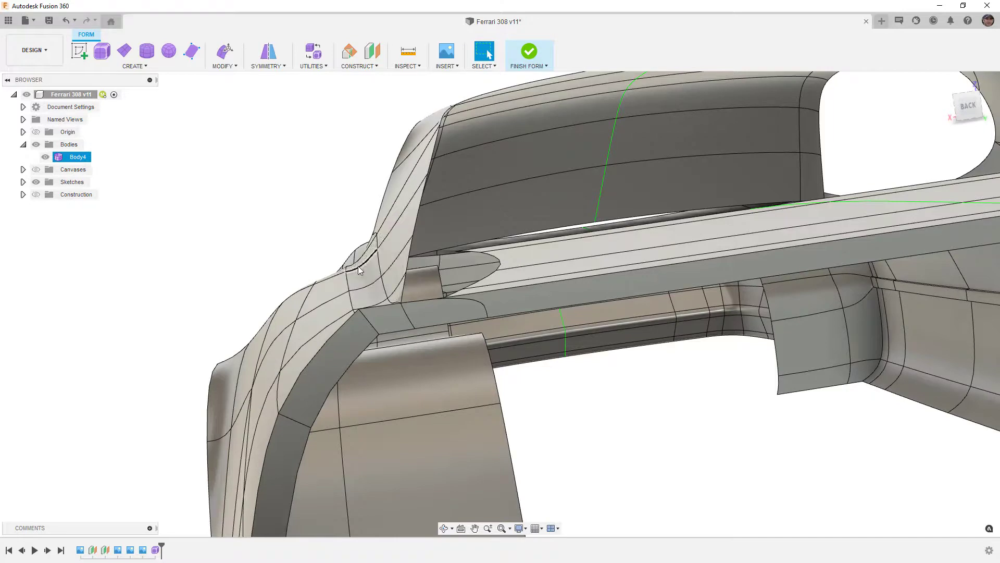
pyautogui.keyDown('shift'); pyautogui.moveTo(365, 273); pyautogui.dragTo(386, 287, button='middle'); pyautogui.keyUp('shift')
pyautogui.scroll(-6, 386, 287)
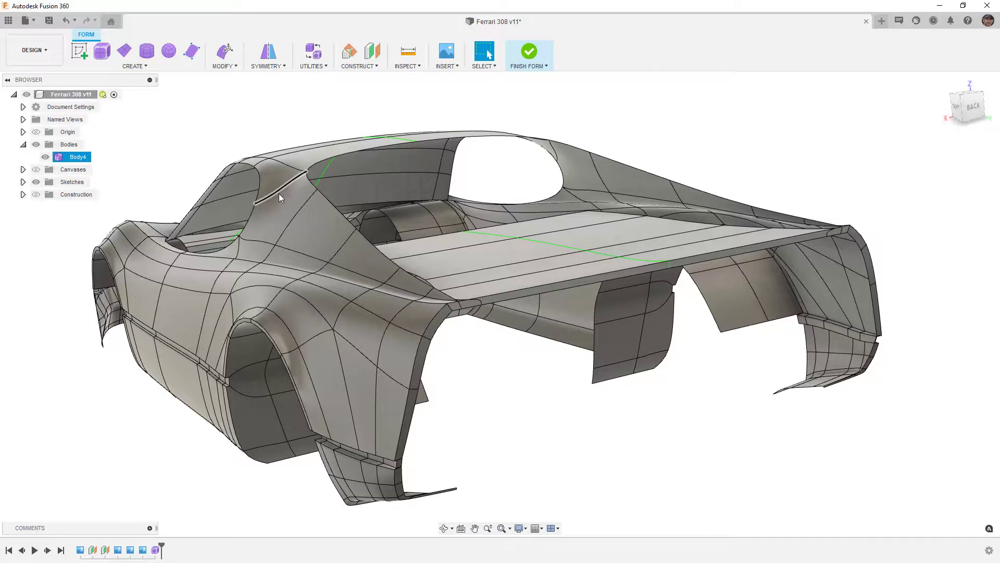
# Examine the rear pillar's edges around the side and rear windows and switch the body to box display
pyautogui.click(249, 223)
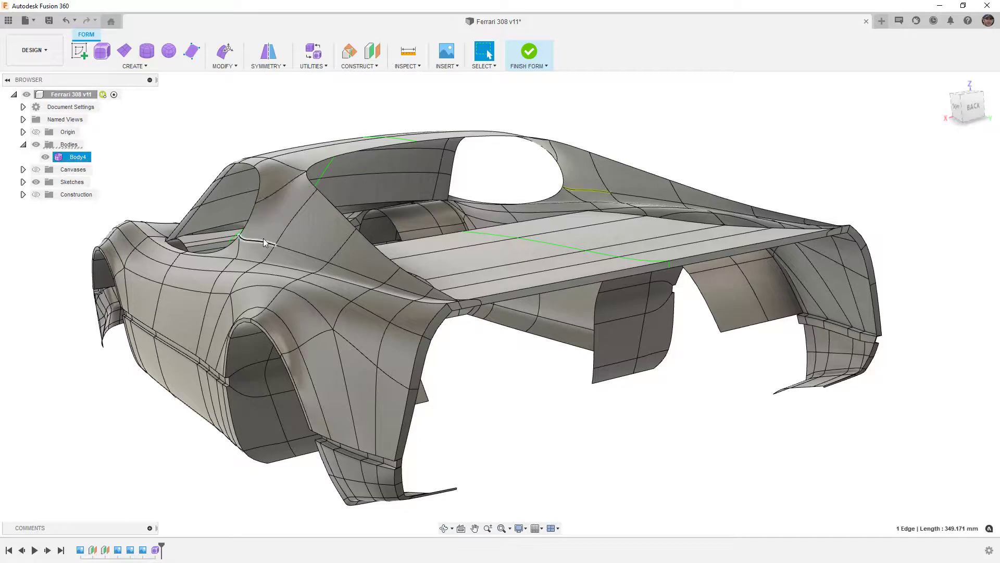
pyautogui.click(287, 227)
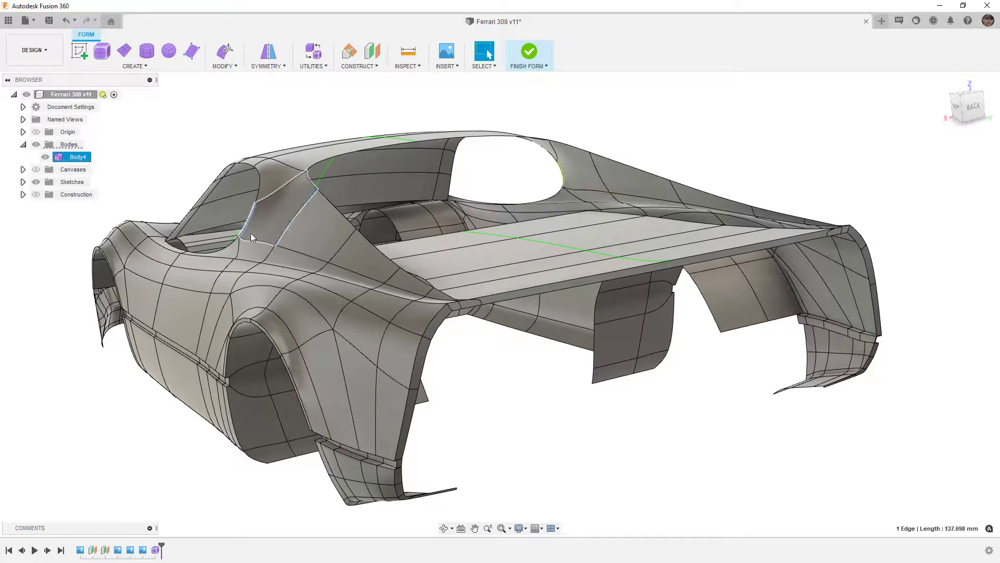
pyautogui.click(306, 194)
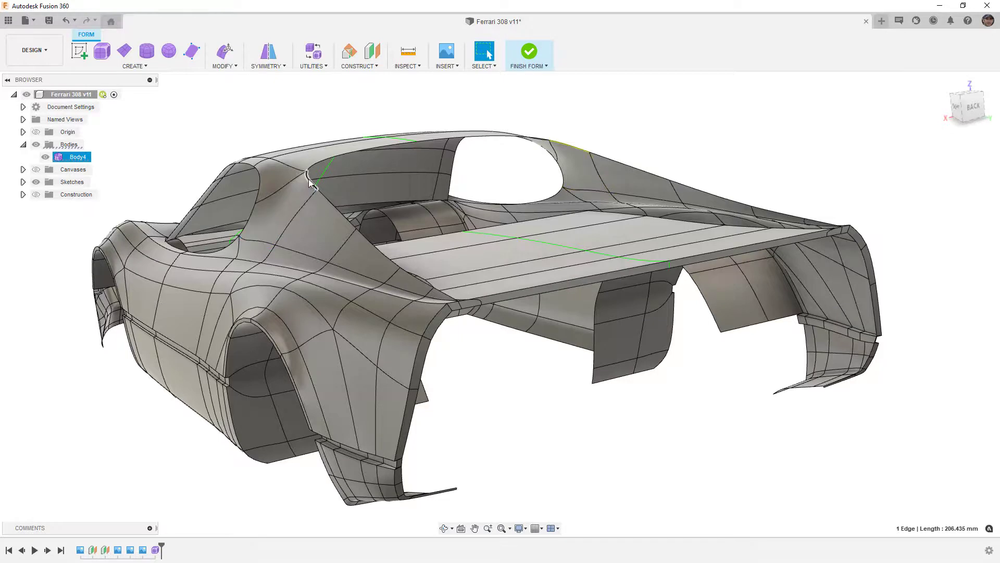
pyautogui.scroll(-3, 280, 230)
pyautogui.keyDown('shift'); pyautogui.moveTo(279, 239); pyautogui.dragTo(355, 241, button='middle'); pyautogui.keyUp('shift')
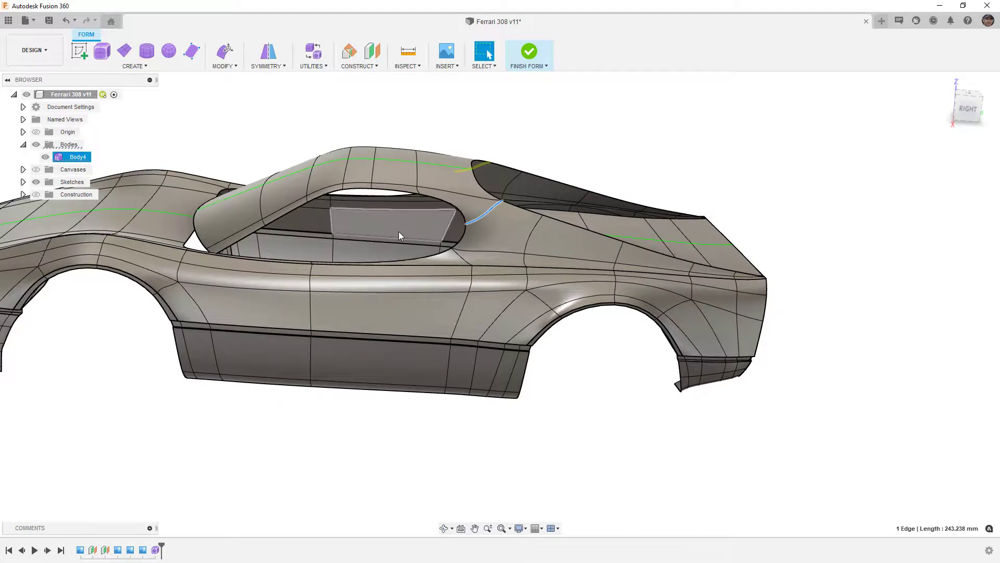
pyautogui.click(390, 172)
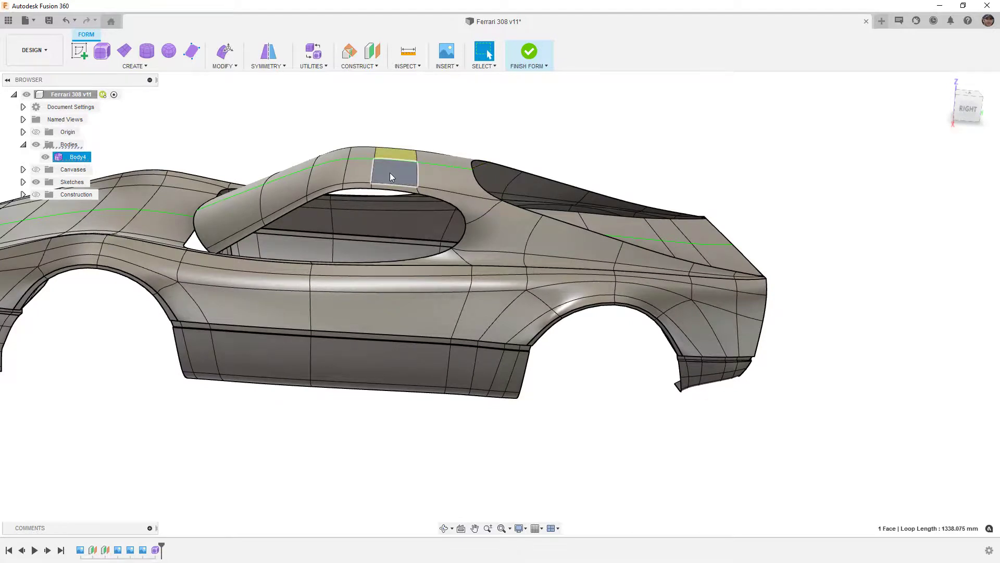
pyautogui.hotkey('ctrl', '1')
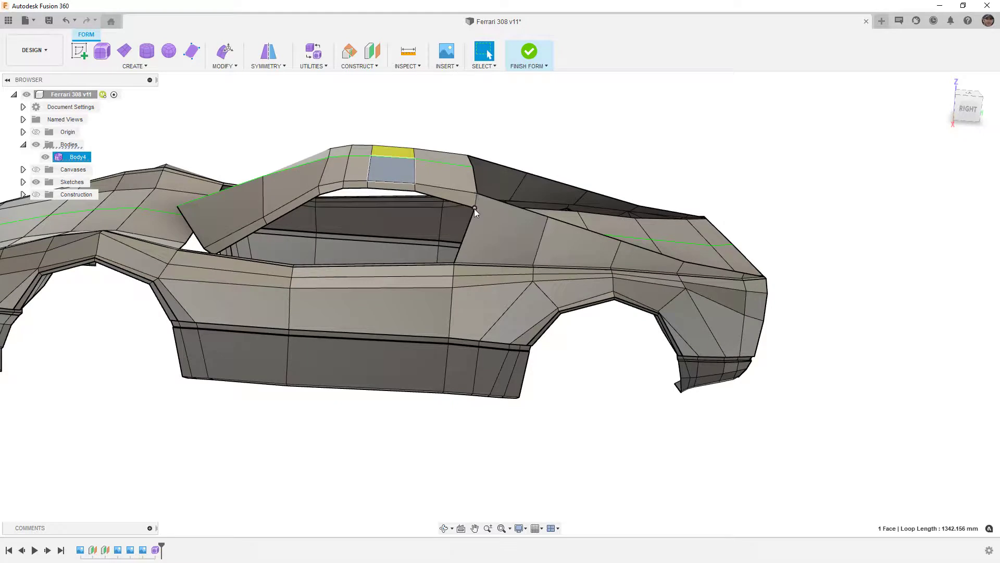
pyautogui.scroll(2, 515, 236)
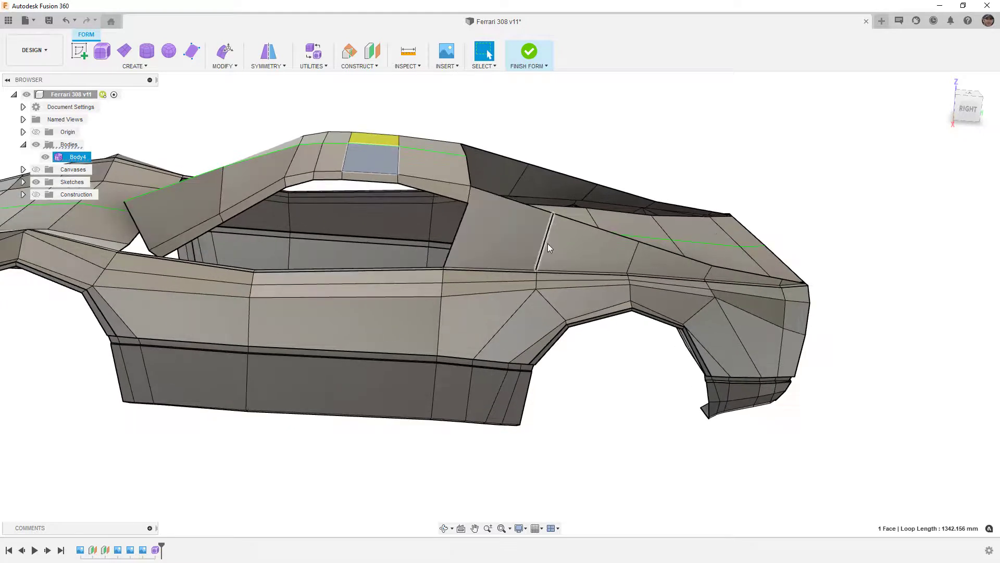
pyautogui.scroll(2, 548, 243)
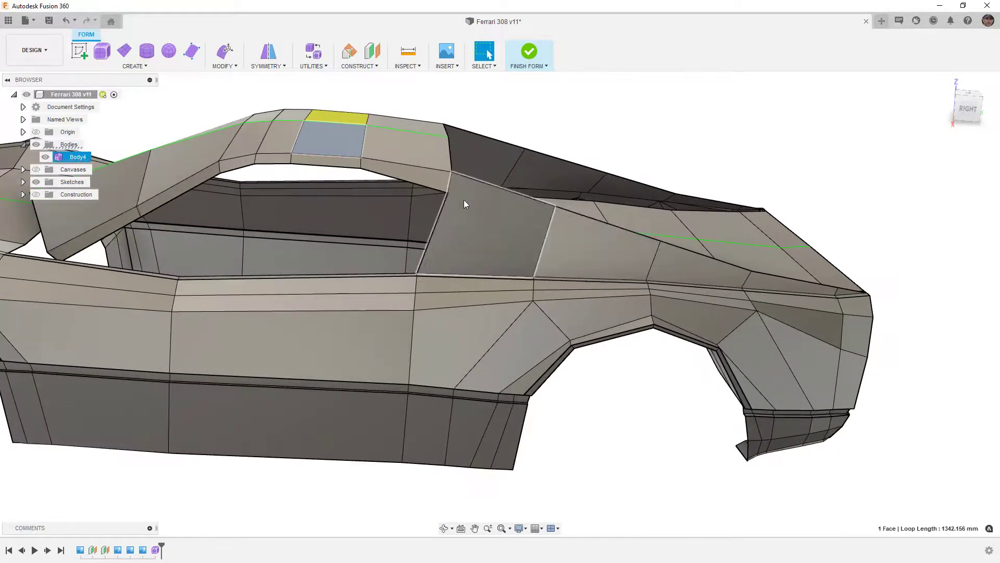
pyautogui.click(243, 68)
pyautogui.click(242, 121)
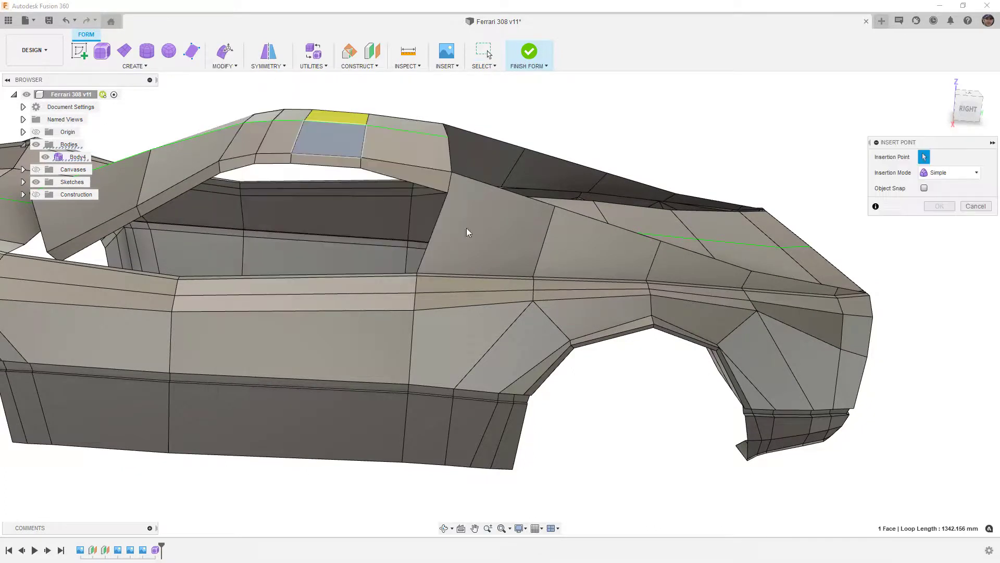
pyautogui.click(448, 194)
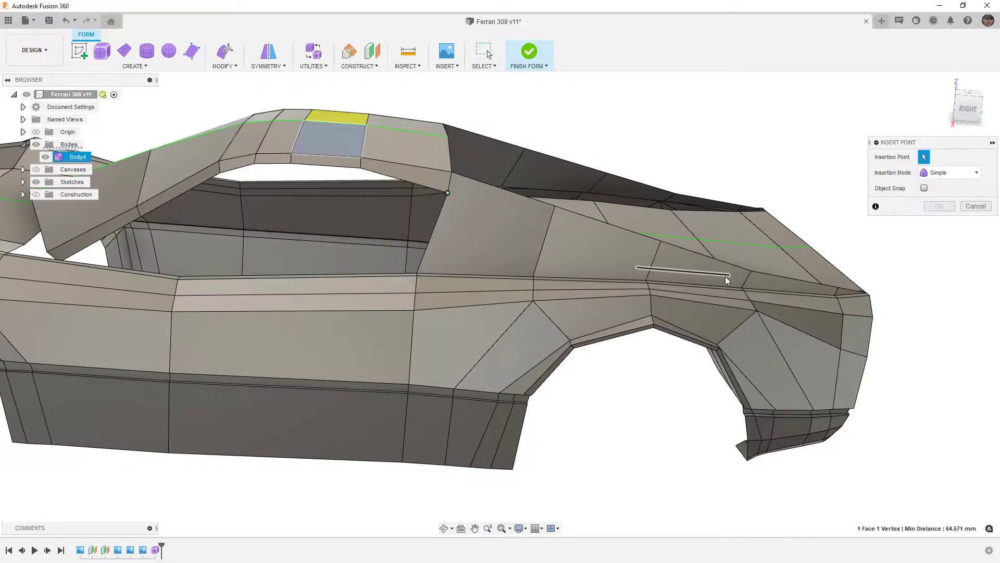
pyautogui.click(655, 256)
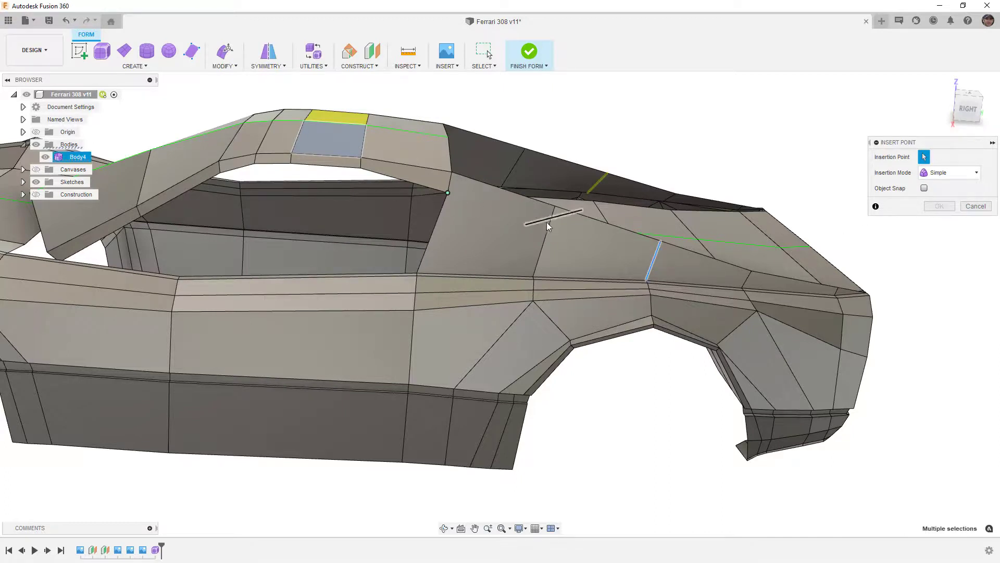
pyautogui.click(550, 224)
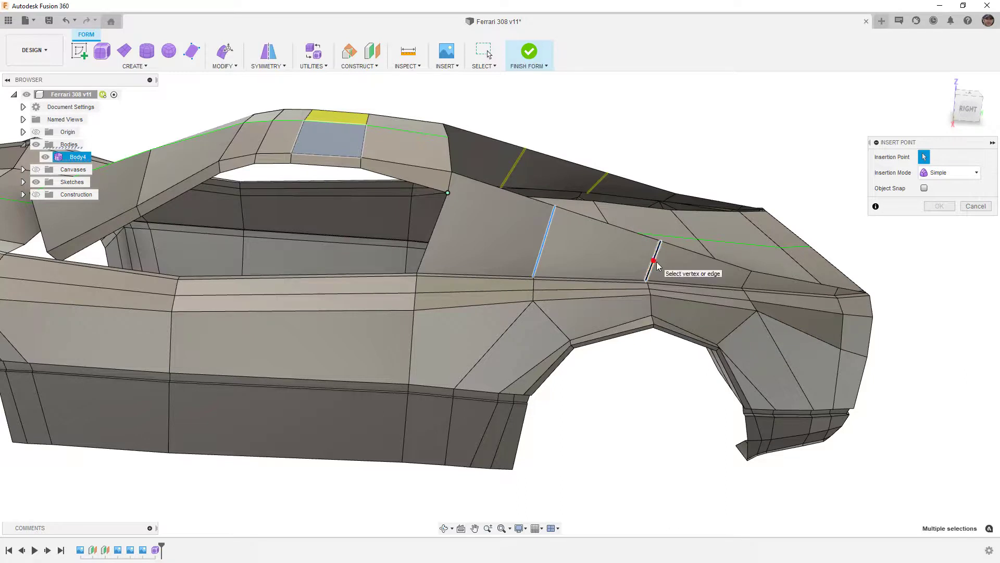
pyautogui.click(974, 207)
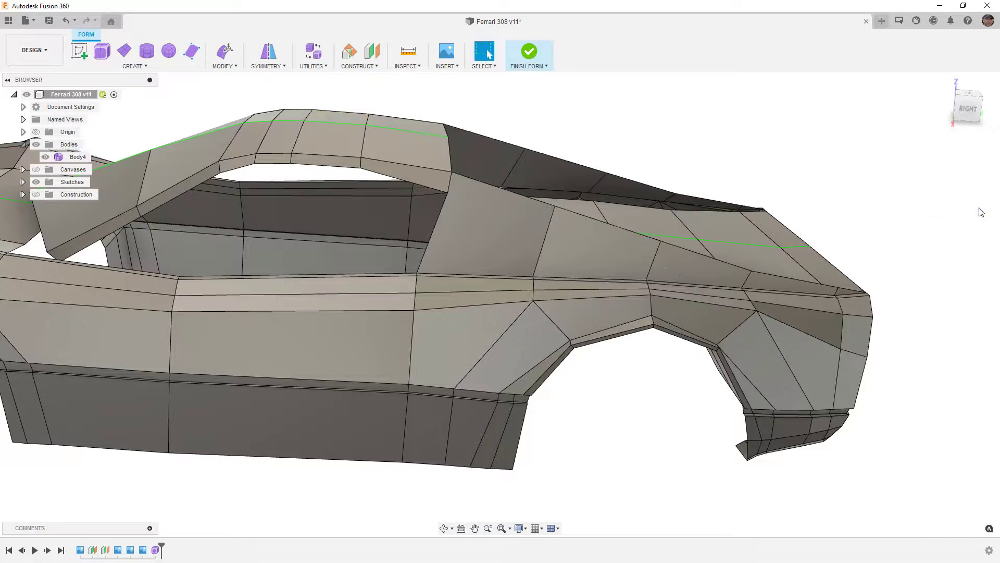
# Insert a simple edge along the upper rear pillar through points on its two cross edges and its front edge
pyautogui.rightClick(971, 224)
pyautogui.click(940, 171)
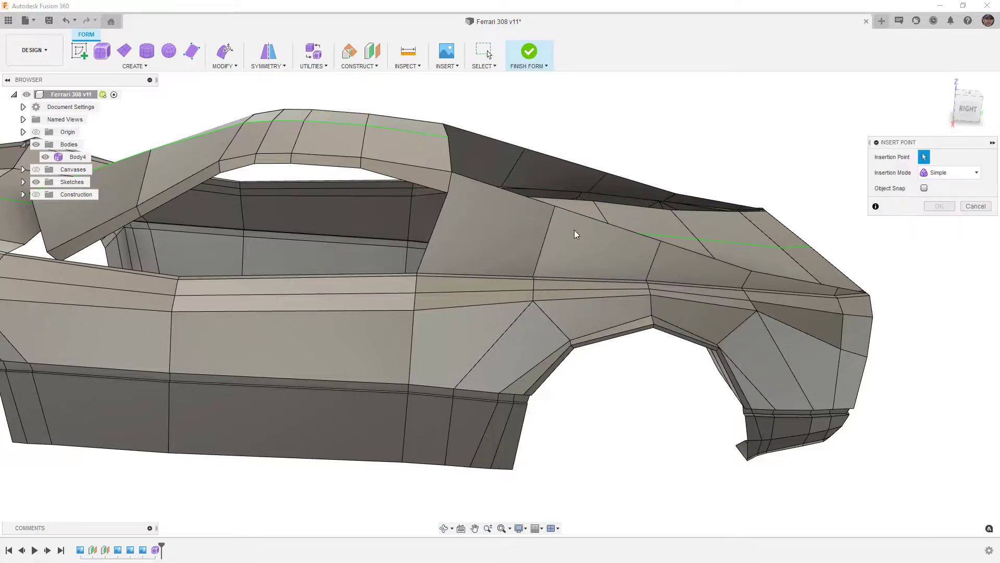
pyautogui.click(653, 260)
pyautogui.click(547, 232)
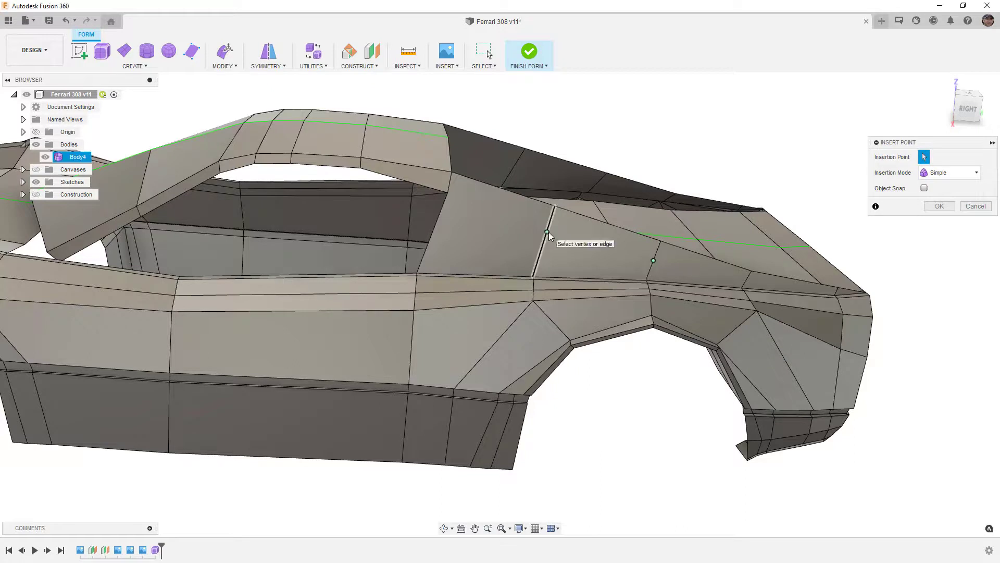
pyautogui.click(448, 193)
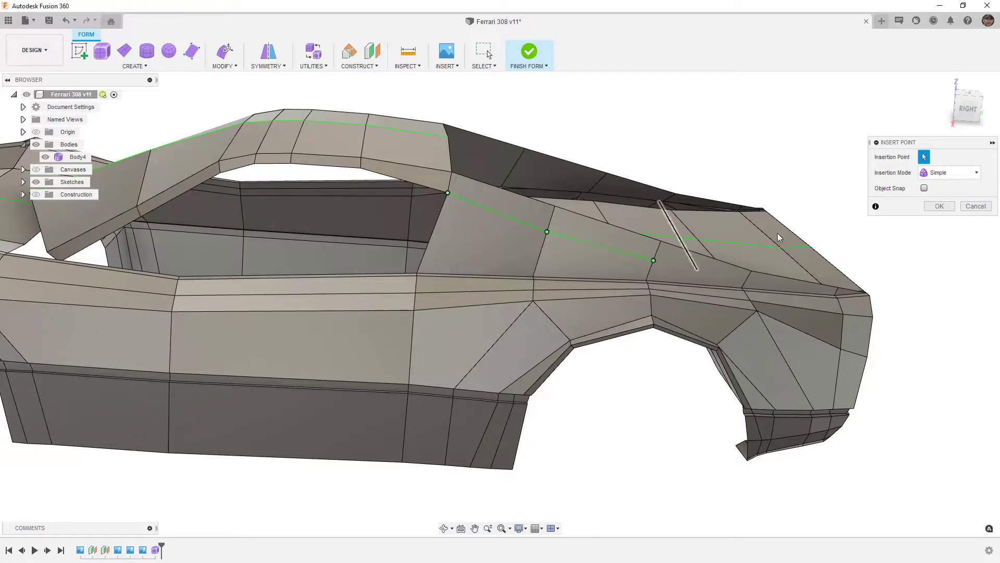
pyautogui.click(939, 205)
# Switch the body to smooth display and examine how the added edge shapes the upper rear pillar
pyautogui.keyDown('shift'); pyautogui.moveTo(559, 242); pyautogui.dragTo(521, 252, button='middle'); pyautogui.keyUp('shift')
pyautogui.click(517, 247)
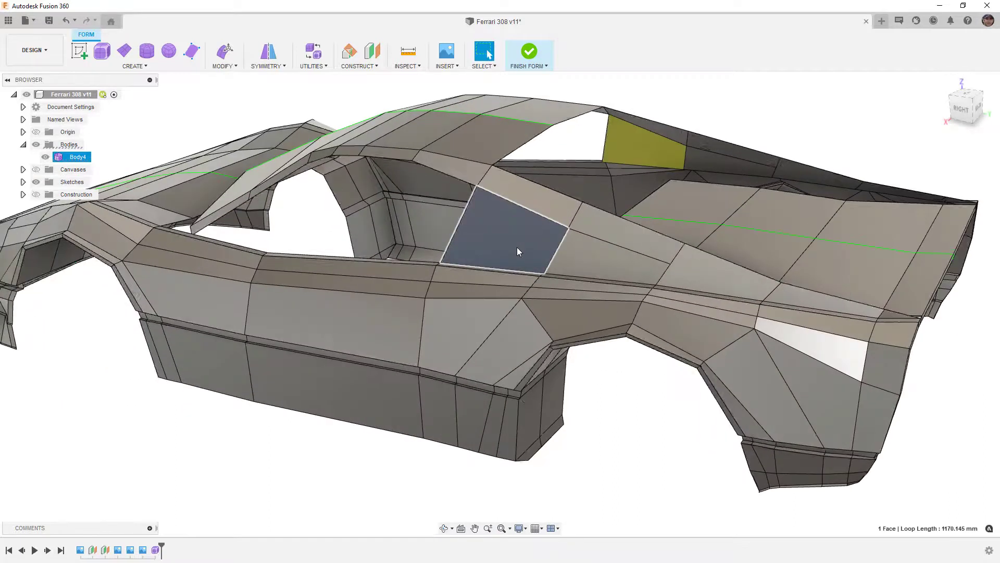
pyautogui.hotkey('alt', '3')
pyautogui.keyDown('shift'); pyautogui.moveTo(524, 286); pyautogui.dragTo(504, 284, button='middle'); pyautogui.keyUp('shift')
pyautogui.scroll(5, 408, 186)
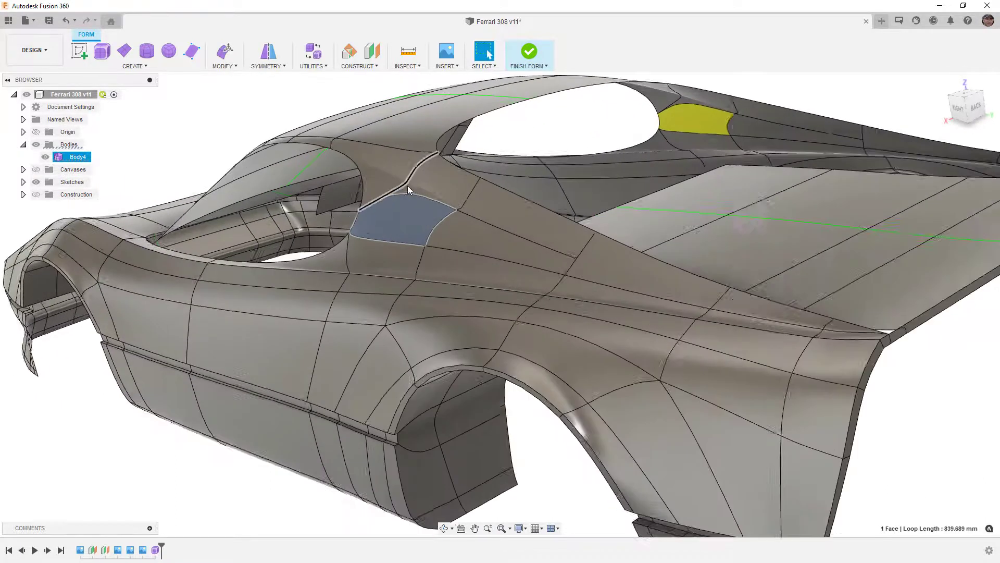
pyautogui.press('Escape')
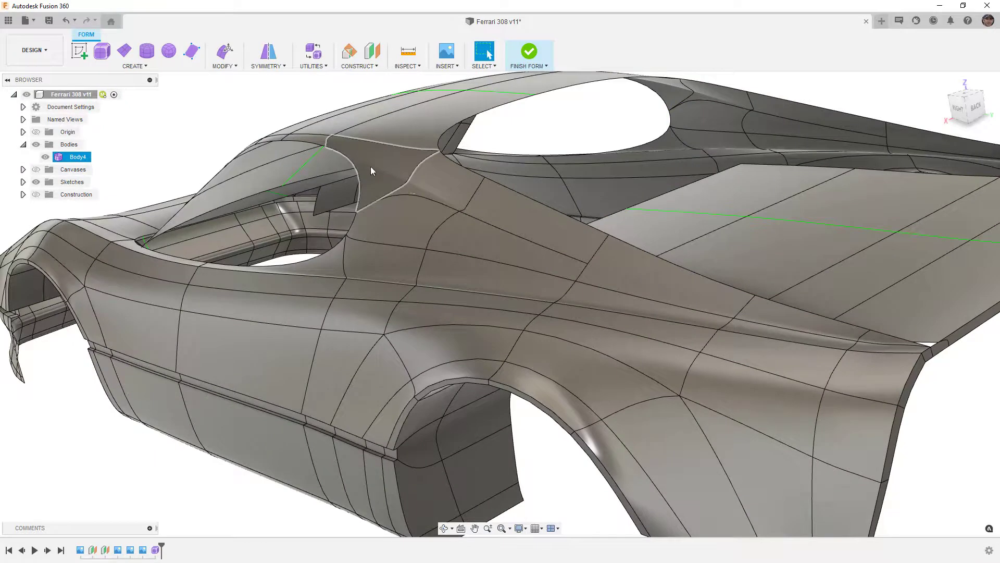
pyautogui.click(423, 190)
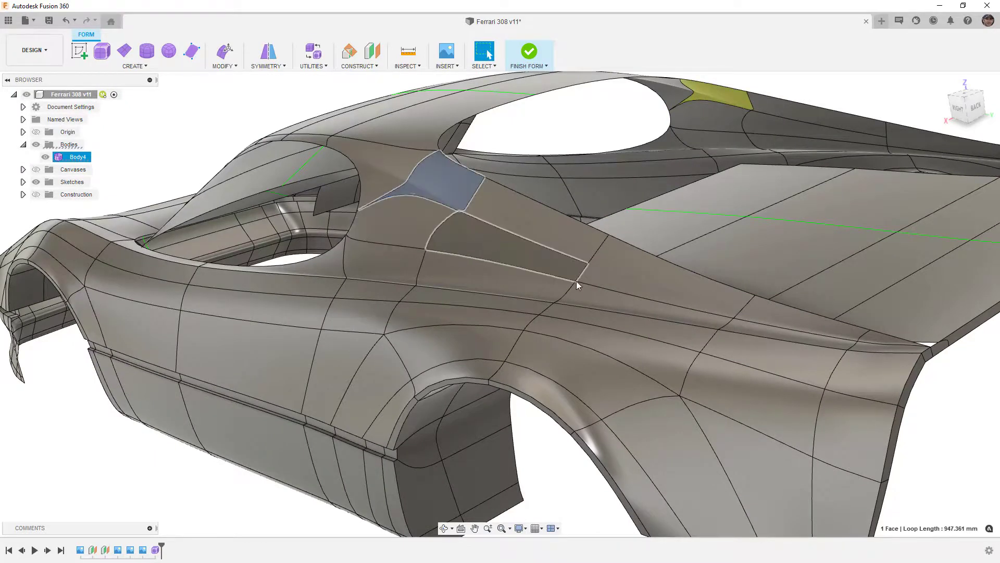
pyautogui.keyDown('shift'); pyautogui.moveTo(554, 270); pyautogui.dragTo(499, 287, button='middle'); pyautogui.keyUp('shift')
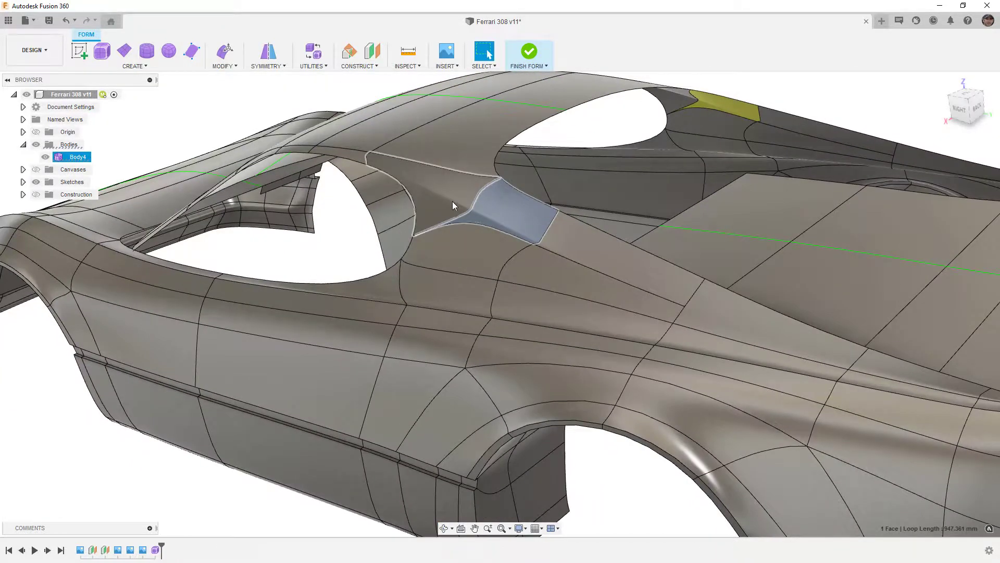
pyautogui.click(331, 229)
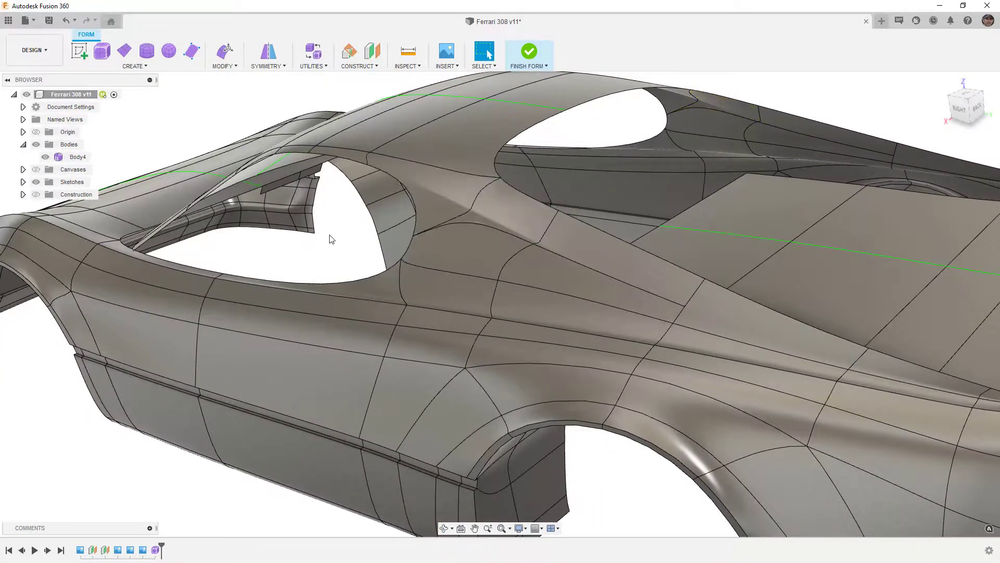
# Return to box display and delete the two edge segments inserted along the upper rear pillar
pyautogui.hotkey('ctrl', '1')
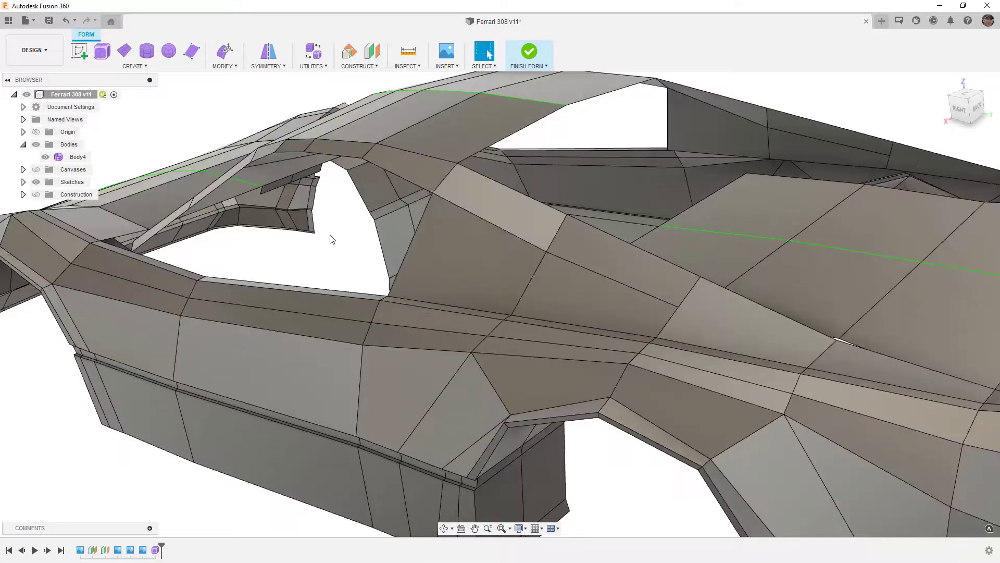
pyautogui.click(491, 224)
pyautogui.keyDown('shift'); pyautogui.click(561, 257); pyautogui.keyUp('shift')
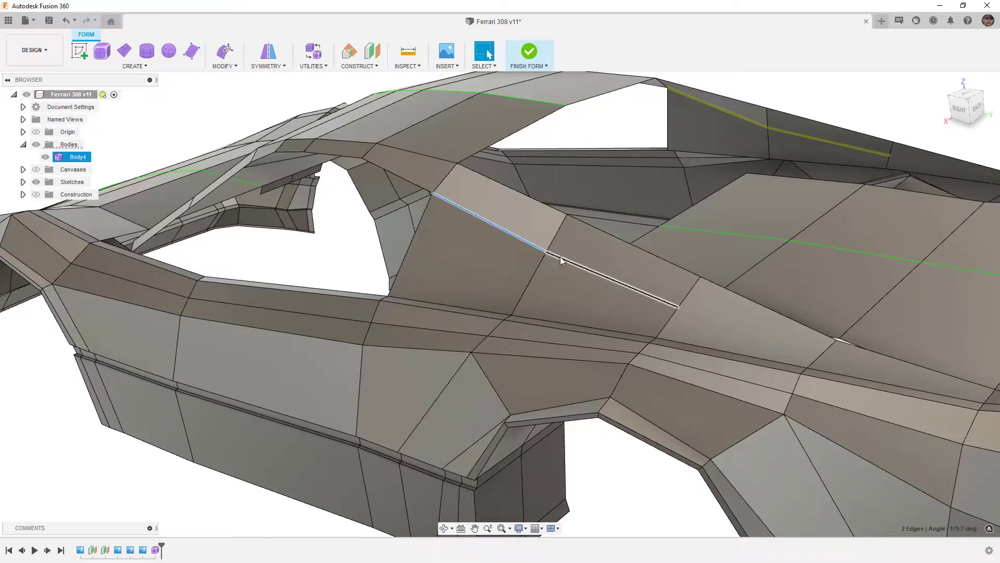
pyautogui.press('Delete')
# Examine the gap between the windshield's lower edge and the hood, and view the whole body from the top
pyautogui.scroll(-3, 557, 253)
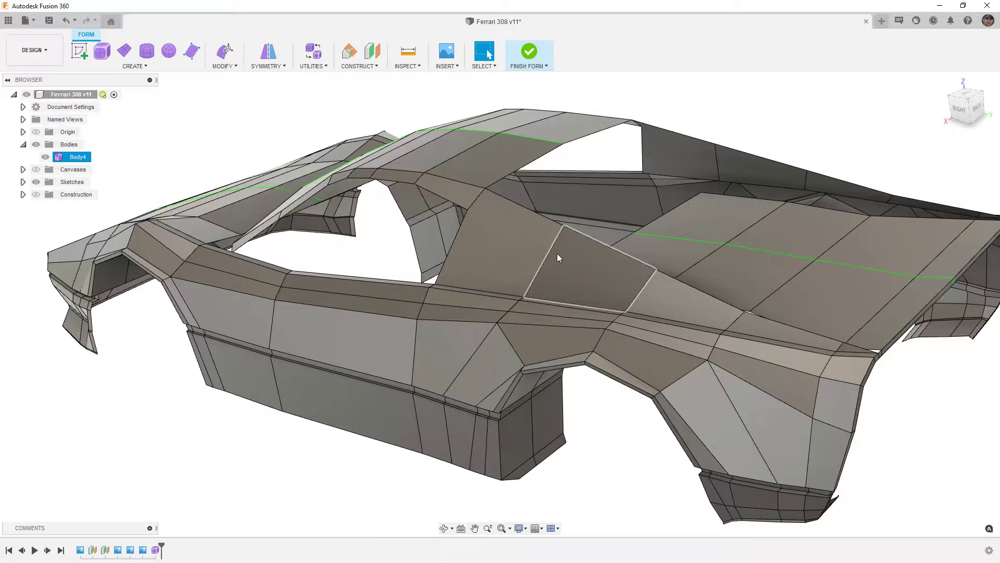
pyautogui.keyDown('shift'); pyautogui.moveTo(536, 241); pyautogui.dragTo(307, 252, button='middle'); pyautogui.keyUp('shift')
pyautogui.scroll(3, 306, 254)
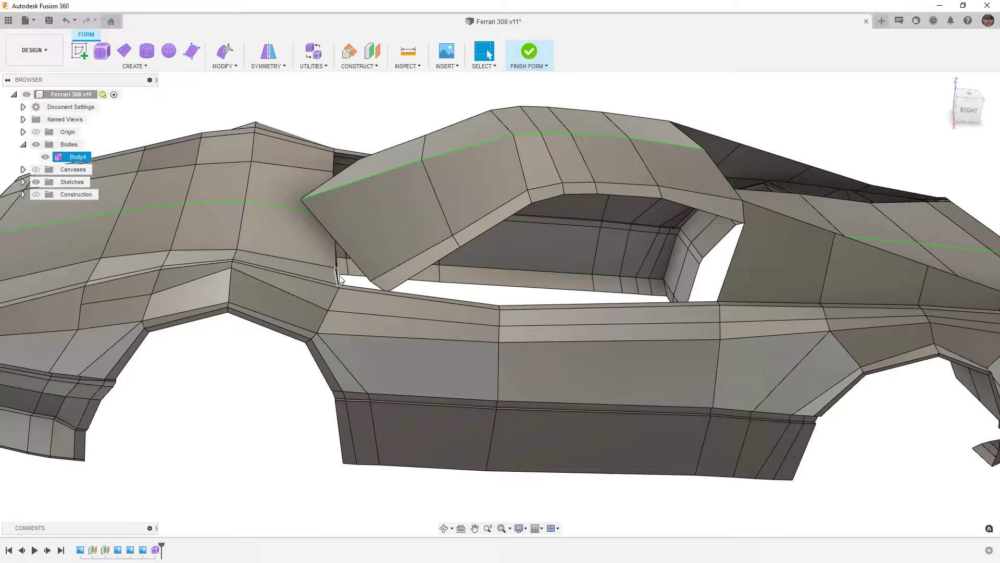
pyautogui.keyDown('shift'); pyautogui.moveTo(833, 94); pyautogui.dragTo(812, 151, button='middle'); pyautogui.keyUp('shift')
pyautogui.click(968, 98)
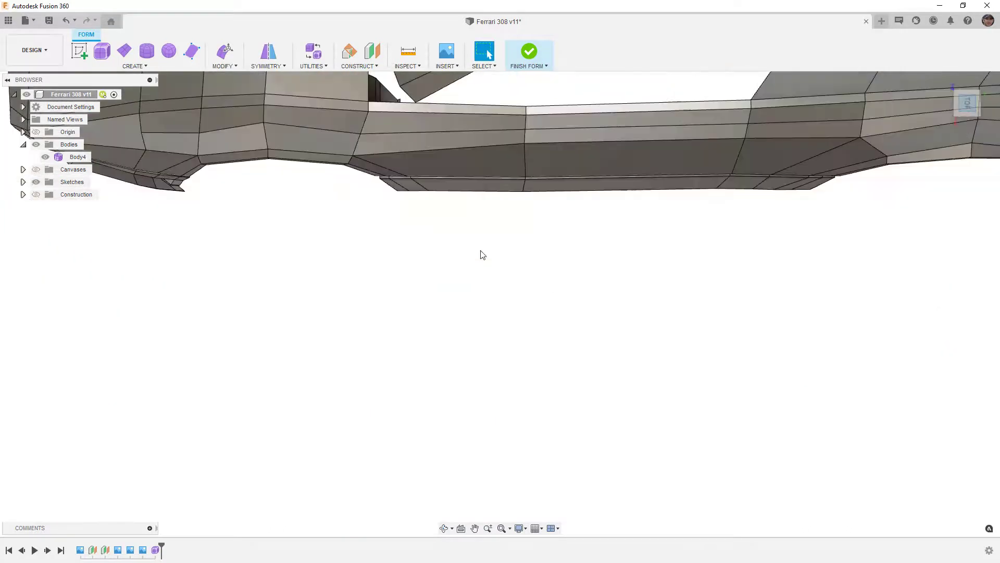
pyautogui.scroll(-5, 414, 396)
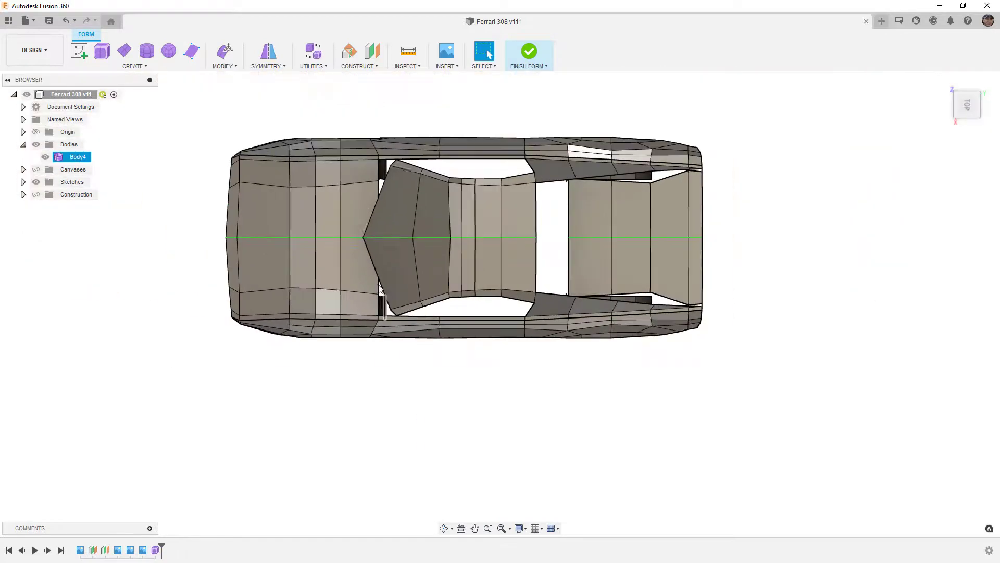
# Insert a simple-mode edge with Insert Point across the hood's rear panel, from the centerline to the outer hood edge just ahead of the windshield
pyautogui.scroll(3, 389, 197)
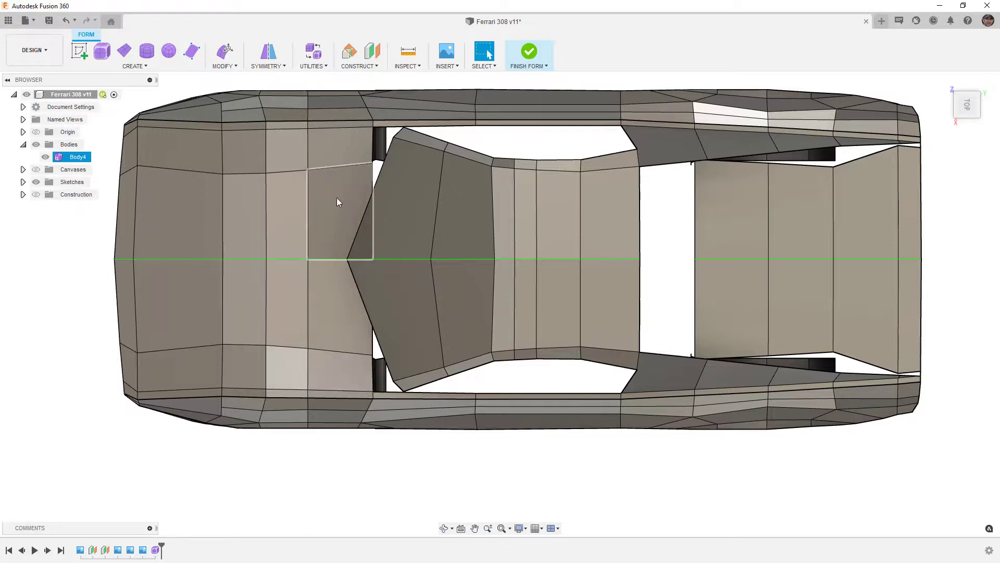
pyautogui.click(220, 67)
pyautogui.click(234, 124)
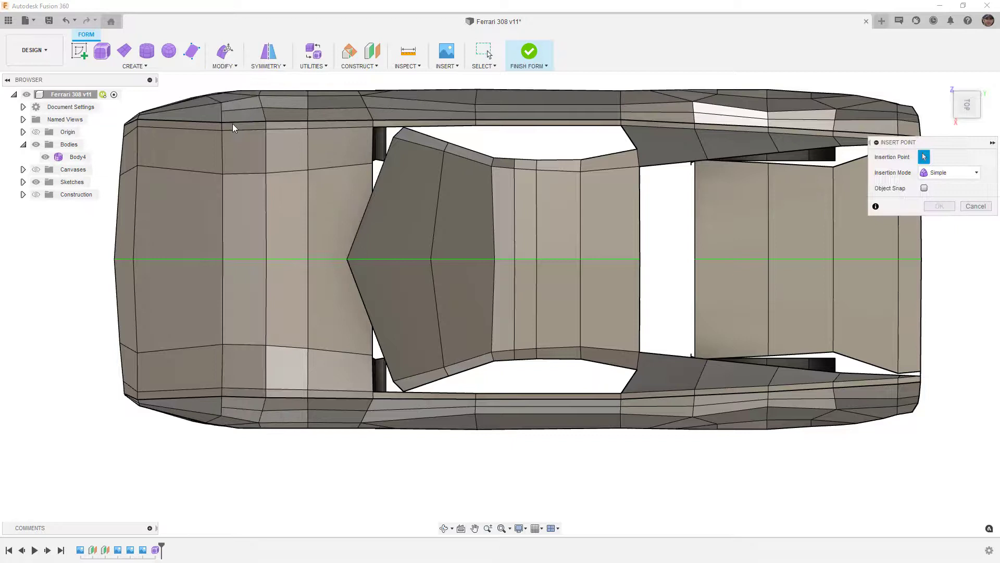
pyautogui.click(341, 260)
pyautogui.click(358, 353)
pyautogui.click(365, 390)
pyautogui.click(366, 398)
pyautogui.click(939, 207)
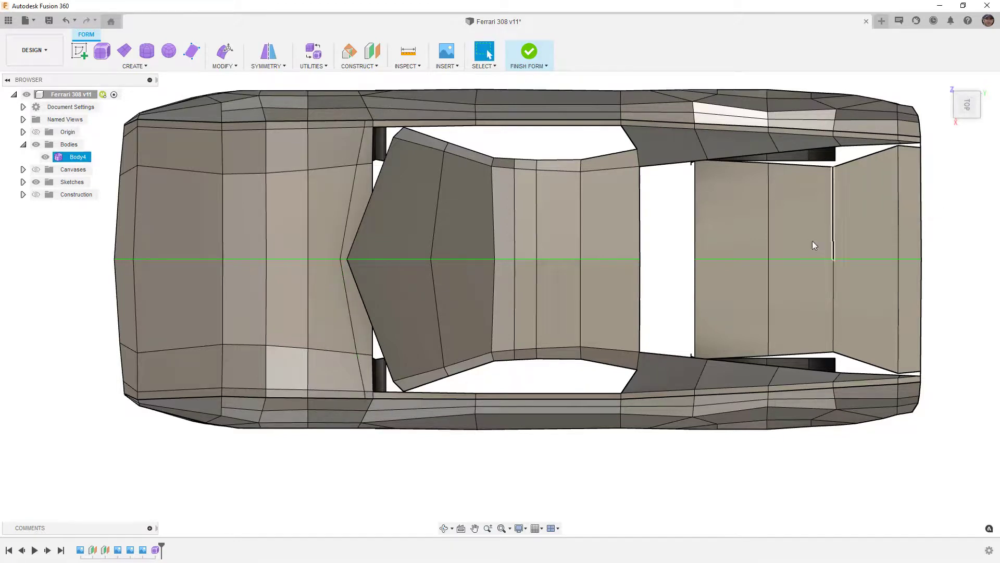
# Check the inserted edge in smooth display, return to box display, and delete the two hood faces behind it
pyautogui.scroll(3, 346, 407)
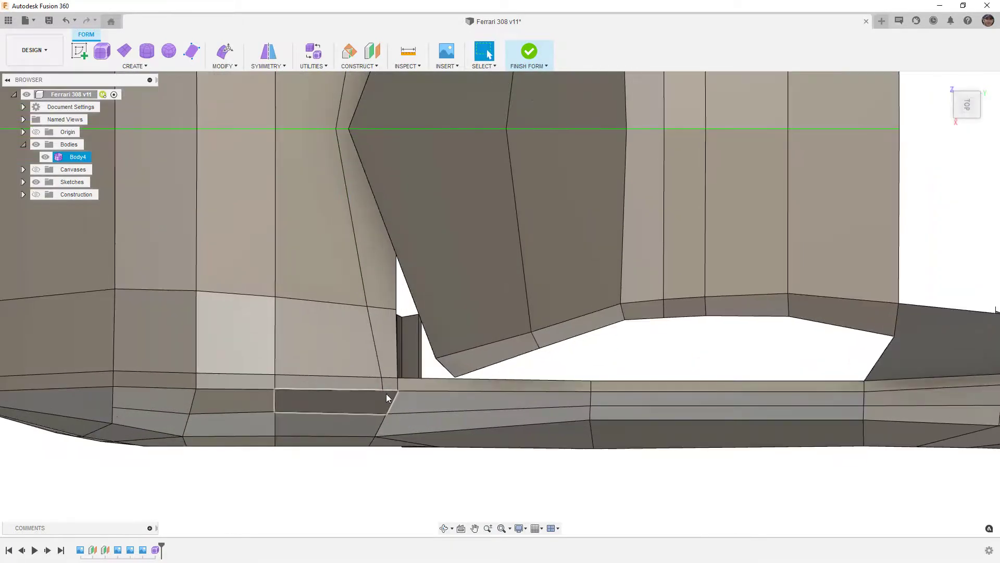
pyautogui.hotkey('alt', '3')
pyautogui.keyDown('shift'); pyautogui.moveTo(399, 435); pyautogui.dragTo(401, 264, button='middle'); pyautogui.keyUp('shift')
pyautogui.hotkey('ctrl', '1')
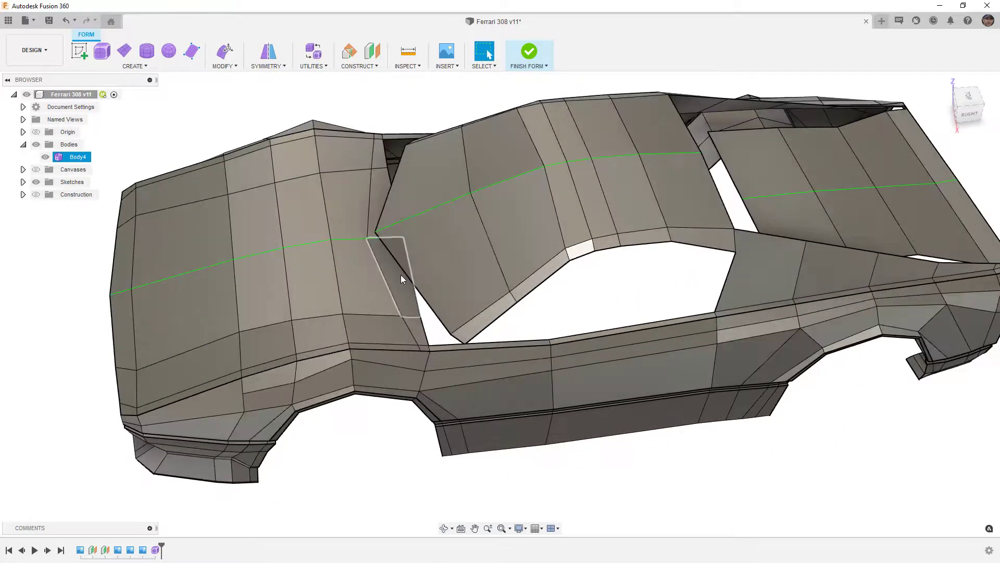
pyautogui.scroll(5, 401, 275)
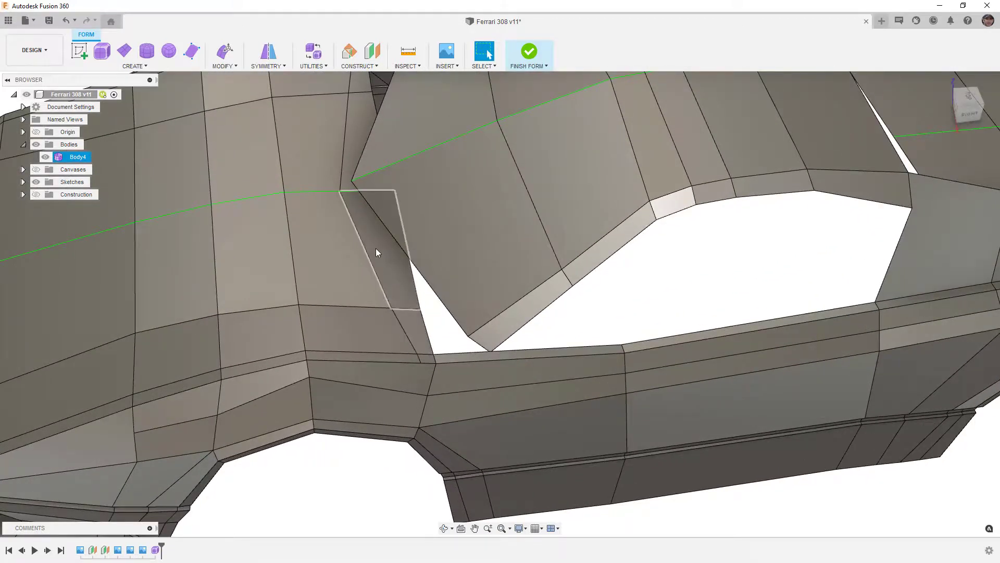
pyautogui.click(400, 290)
pyautogui.keyDown('shift'); pyautogui.click(420, 336); pyautogui.keyUp('shift')
pyautogui.press('Delete')
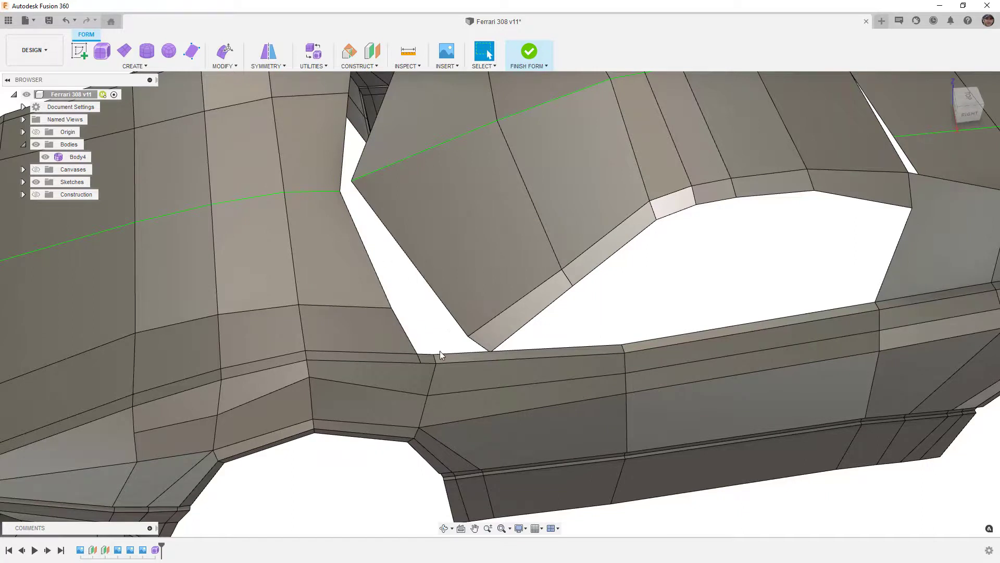
# Delete the short cross edge beside the hood's rear corner, at the front end of the door sill strip
pyautogui.click(477, 347)
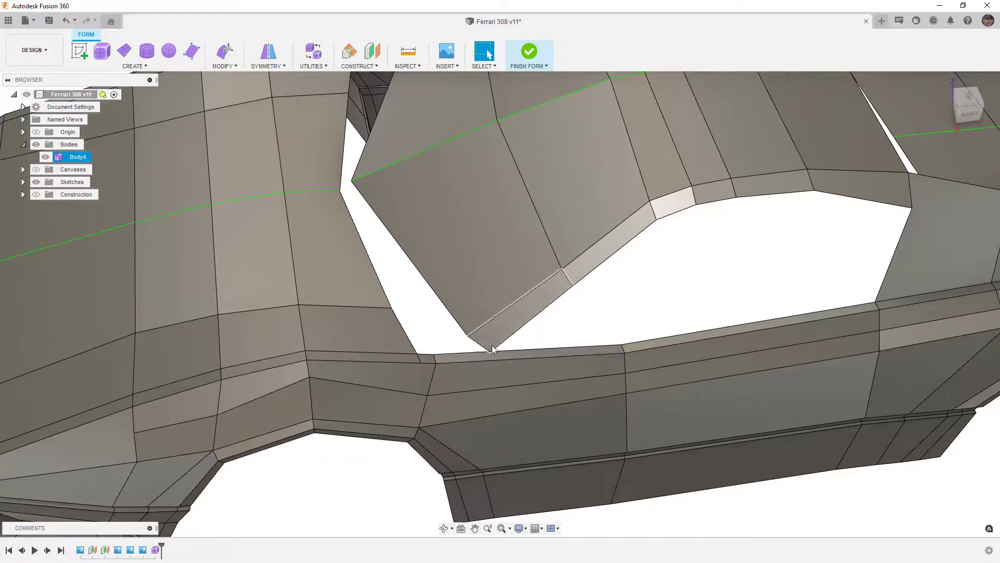
pyautogui.keyDown('shift'); pyautogui.moveTo(440, 354); pyautogui.dragTo(429, 327, button='middle'); pyautogui.keyUp('shift')
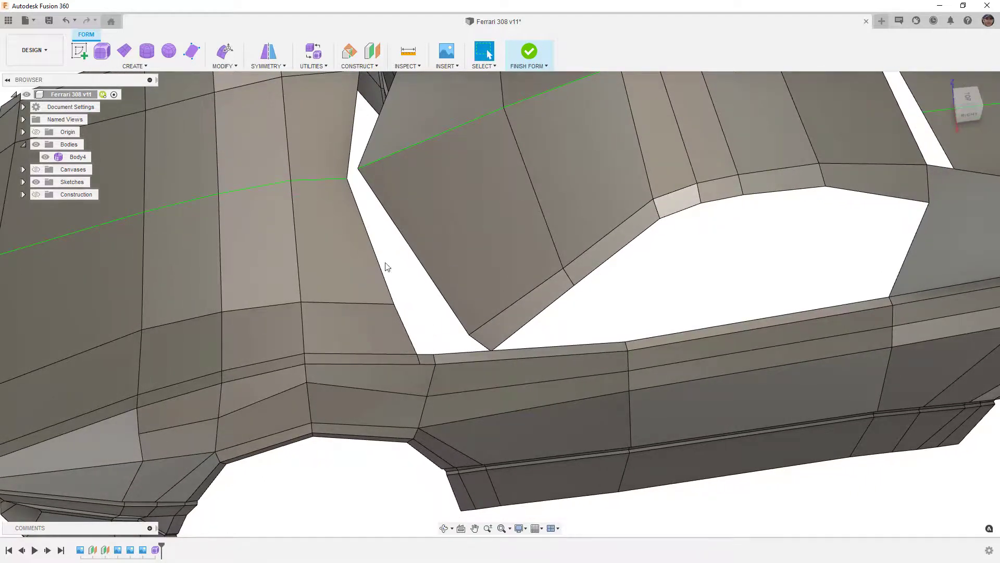
pyautogui.scroll(3, 426, 372)
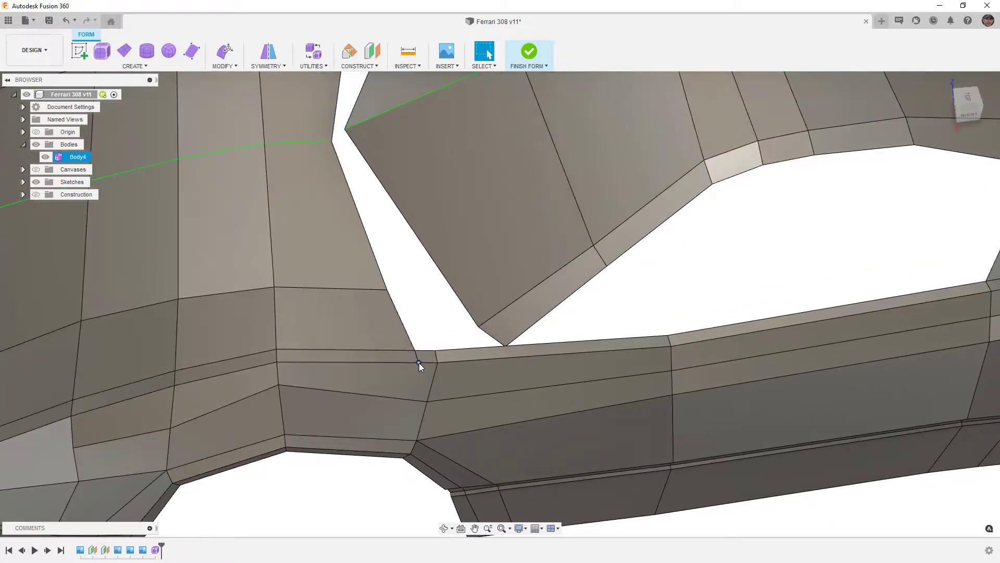
pyautogui.click(437, 358)
pyautogui.click(439, 328)
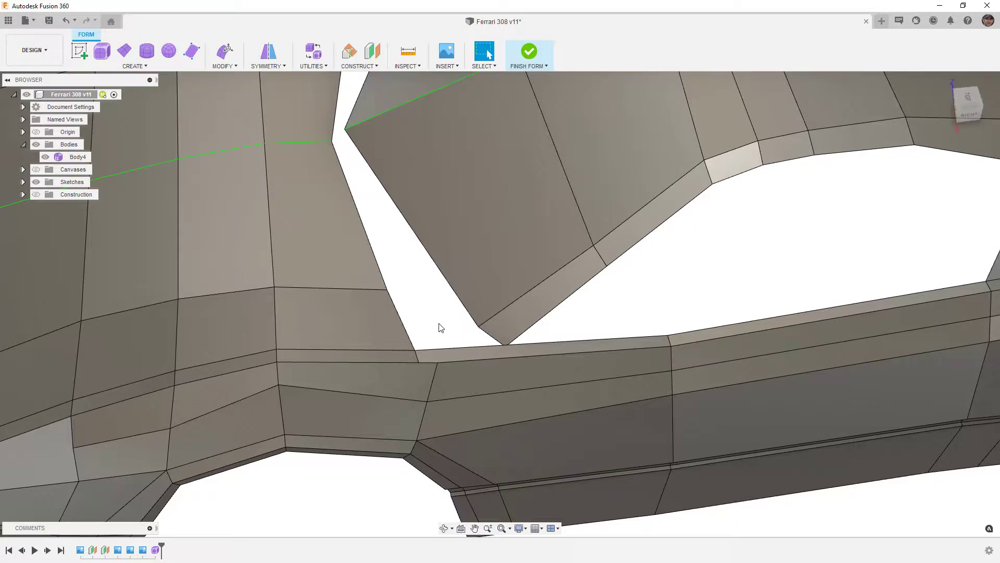
# Weld the outer vertex at the hood's rear corner to the neighboring body-side vertex, using the vertex-to-vertex mode
pyautogui.click(236, 66)
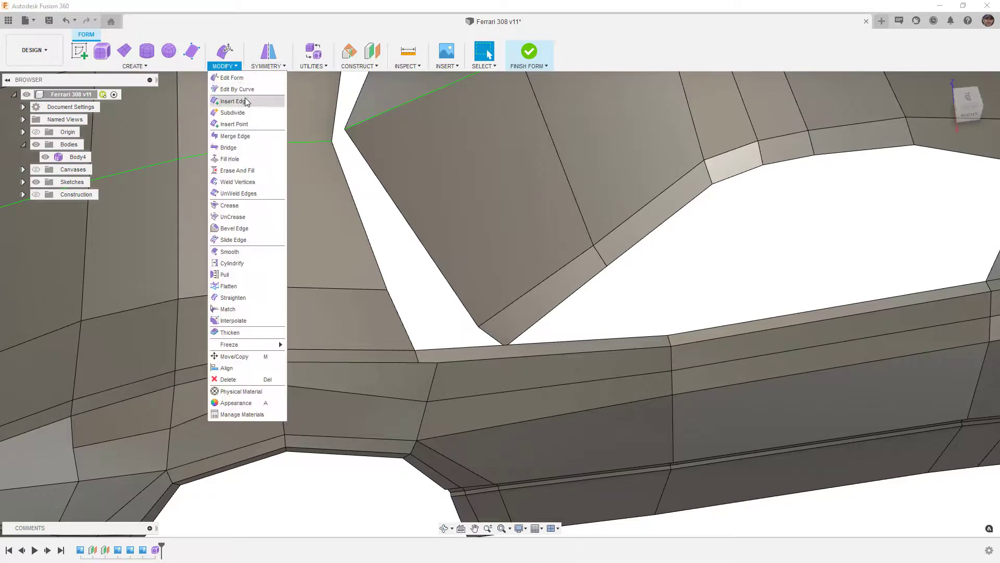
pyautogui.click(247, 183)
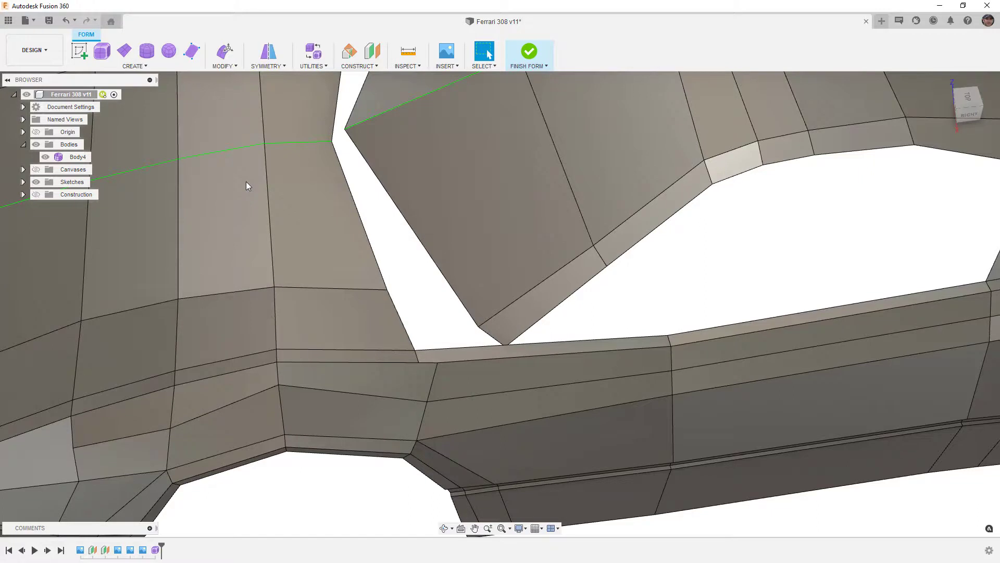
pyautogui.click(420, 362)
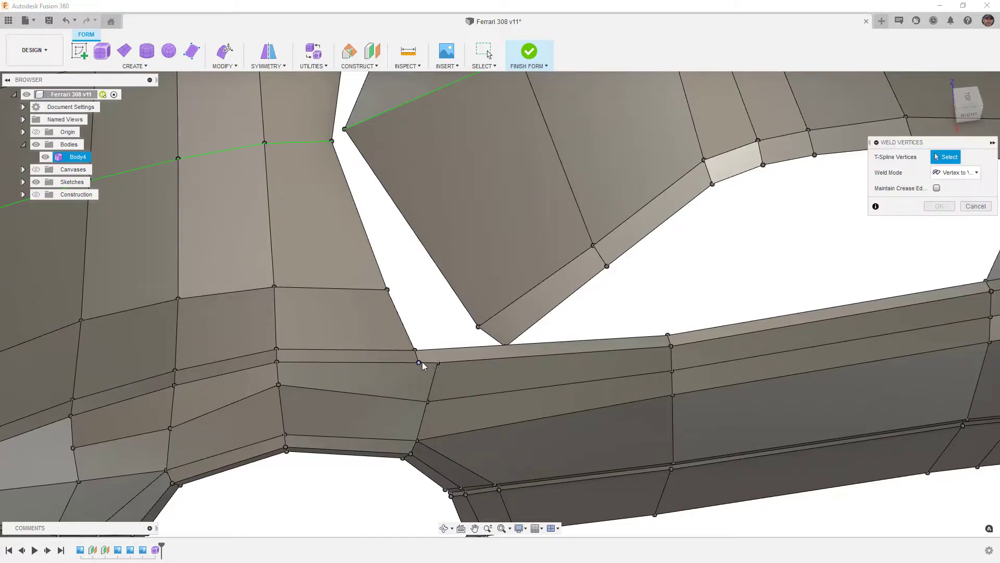
pyautogui.click(437, 362)
pyautogui.click(938, 206)
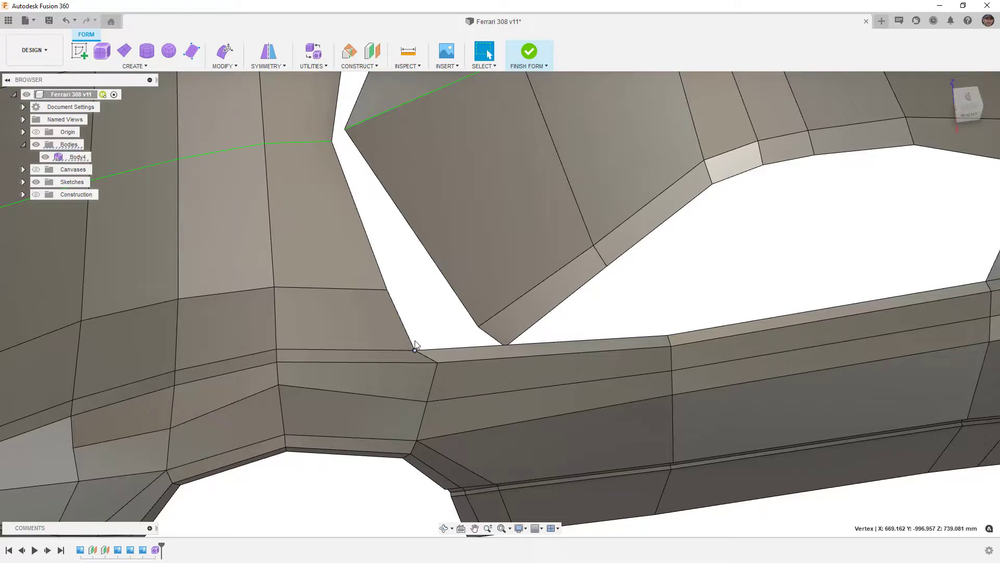
# Move the inner vertex at the hood's rear corner about 32 mm rearward and 3 mm outward, and check it from the top
pyautogui.click(226, 52)
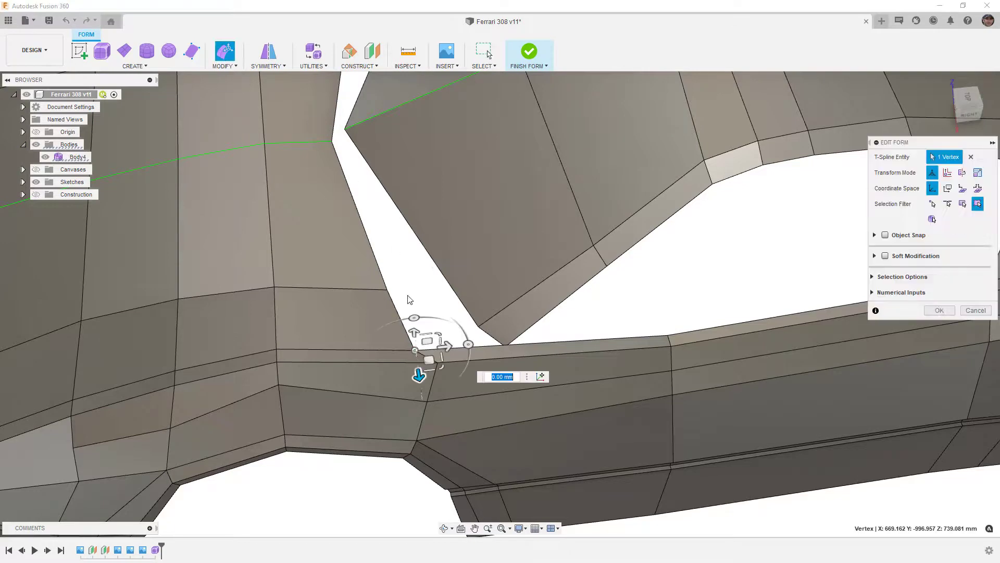
pyautogui.moveTo(429, 356); pyautogui.dragTo(444, 359)
pyautogui.click(970, 100)
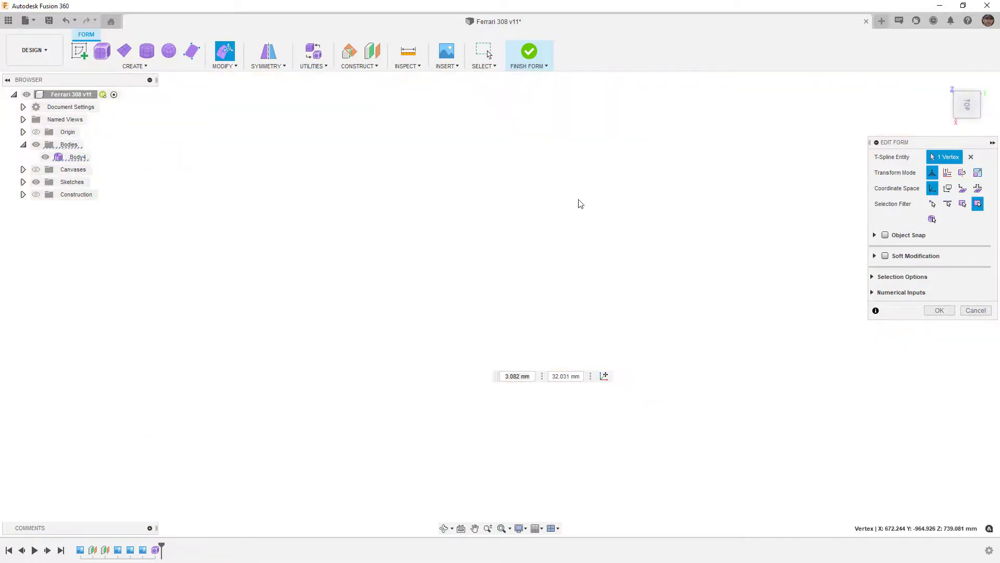
pyautogui.moveTo(577, 222); pyautogui.dragTo(555, 439, button='middle')
pyautogui.scroll(-6, 510, 361)
pyautogui.scroll(5, 504, 273)
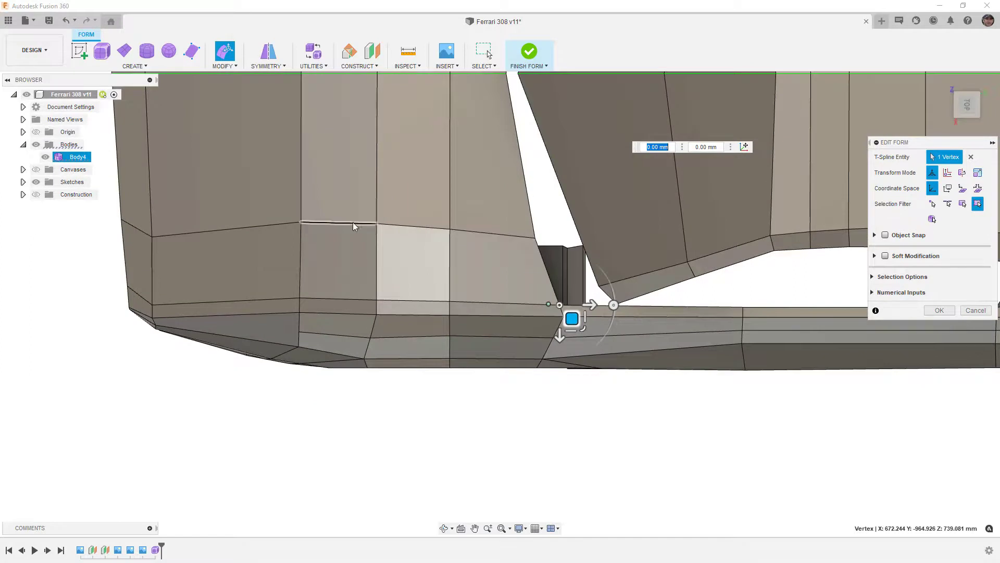
# Move the four hood-line vertices outward: the two front ones 75 mm, the third further, and the rear one about 150 mm outward and 36 mm rearward
pyautogui.click(300, 223)
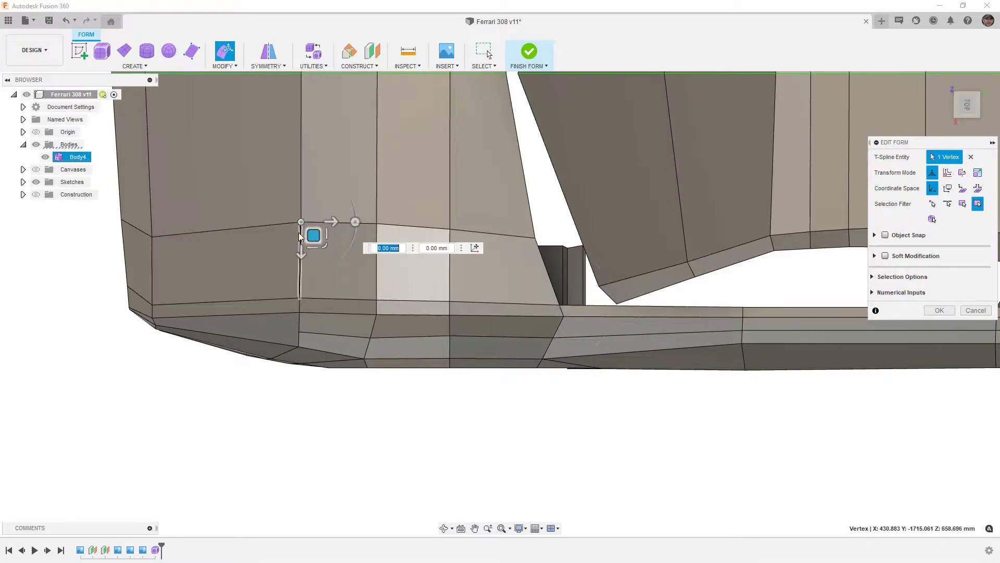
pyautogui.moveTo(301, 254); pyautogui.dragTo(301, 279)
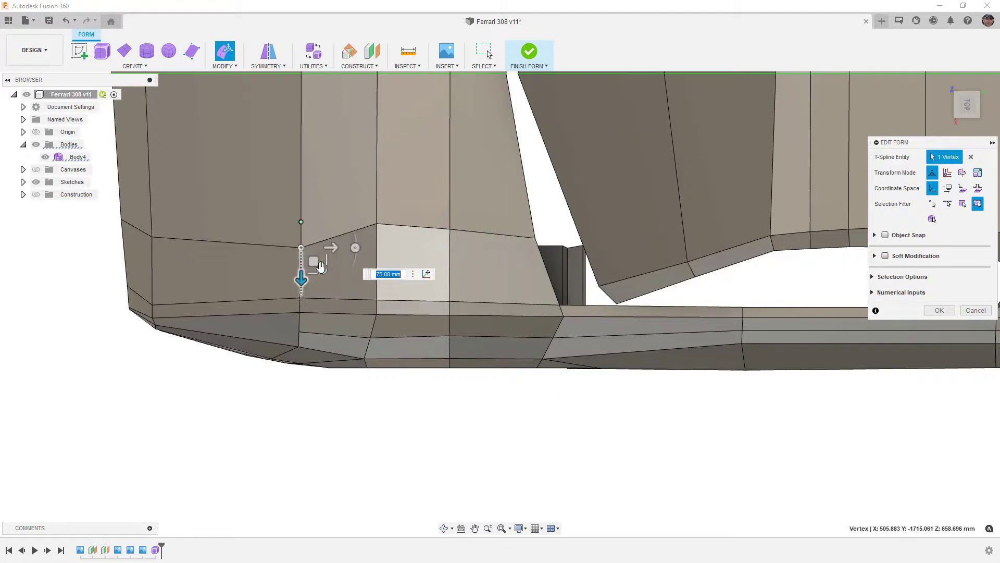
pyautogui.click(377, 225)
pyautogui.moveTo(376, 255); pyautogui.dragTo(376, 281)
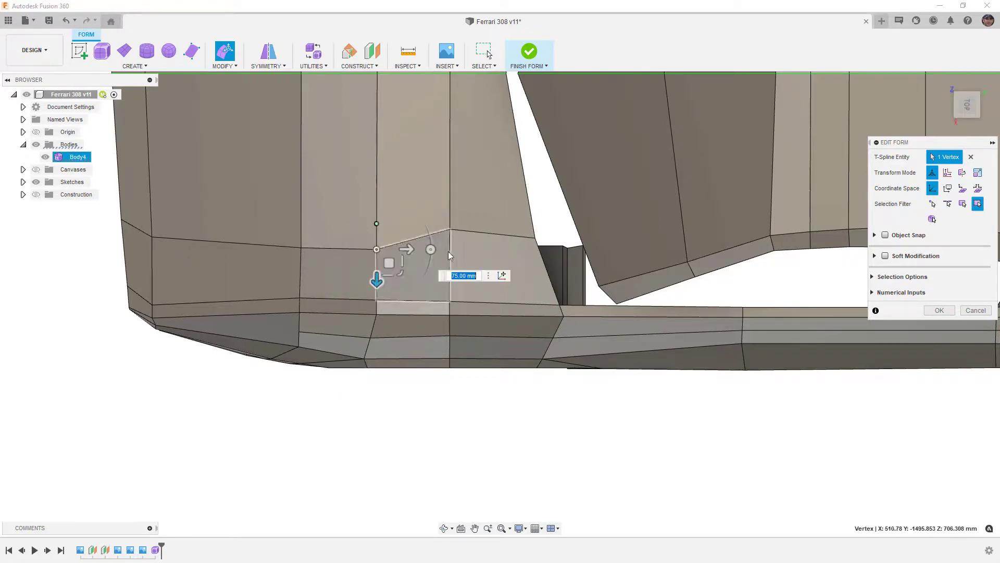
pyautogui.click(449, 229)
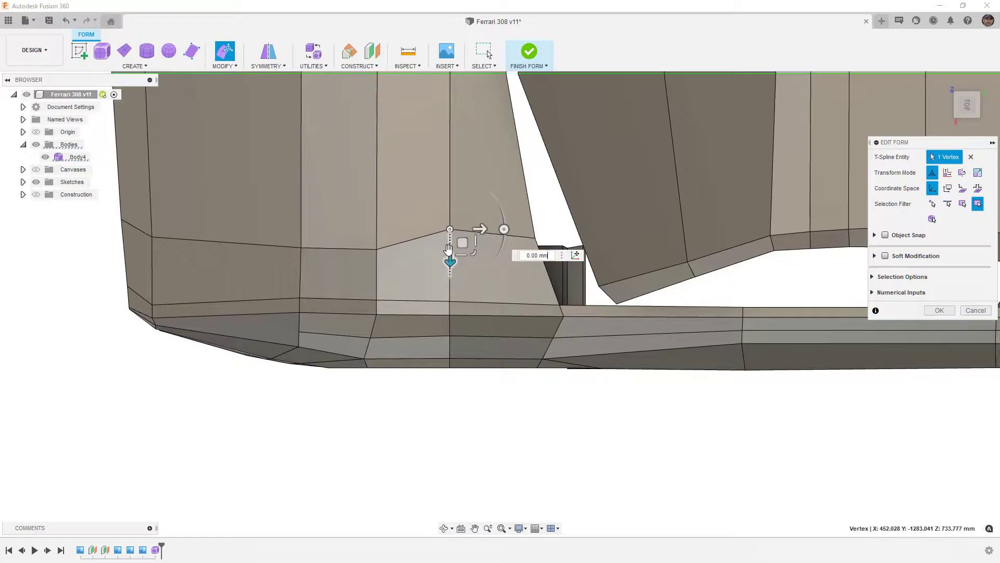
pyautogui.moveTo(449, 260); pyautogui.dragTo(450, 295)
pyautogui.click(535, 238)
pyautogui.moveTo(548, 251); pyautogui.dragTo(558, 307)
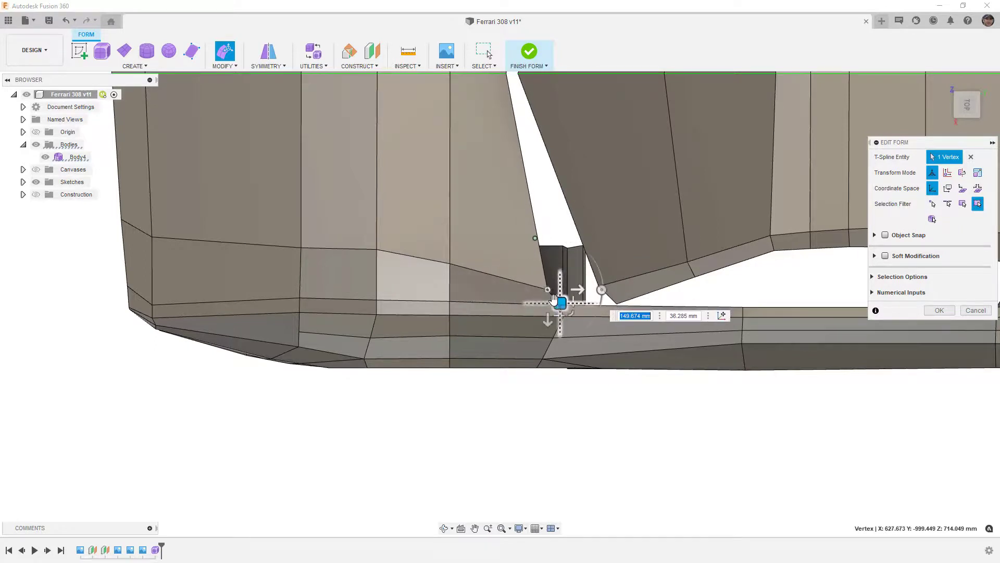
# Even out the hood line by shifting its three forward vertices further outward, the middle one by about 57 mm
pyautogui.click(451, 263)
pyautogui.moveTo(462, 275); pyautogui.dragTo(463, 289)
pyautogui.click(377, 249)
pyautogui.moveTo(389, 262); pyautogui.dragTo(388, 284)
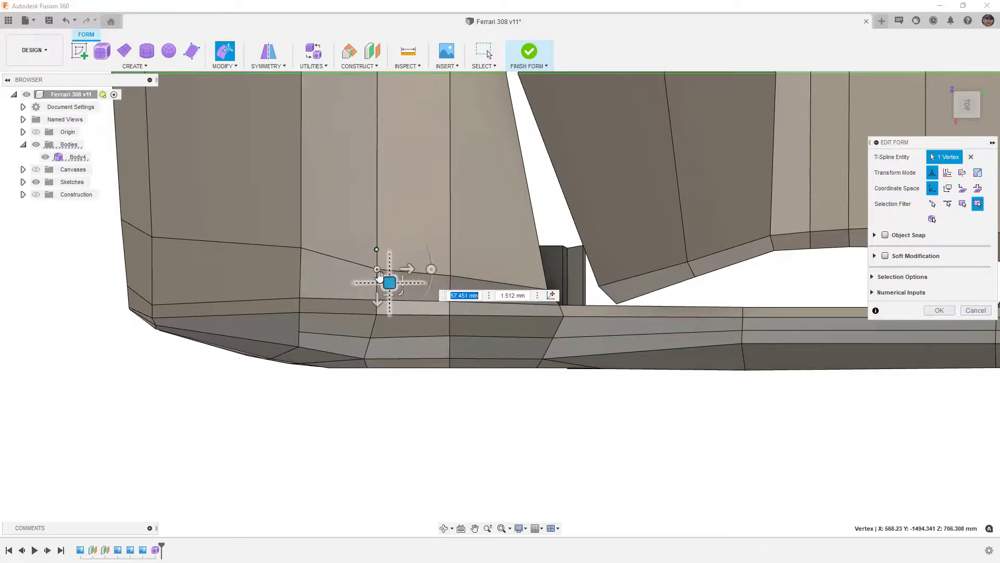
pyautogui.click(302, 248)
pyautogui.moveTo(313, 260); pyautogui.dragTo(312, 275)
pyautogui.click(451, 276)
pyautogui.moveTo(463, 278); pyautogui.dragTo(467, 278)
# Examine the fender and hood line from the front in smooth display and in box display
pyautogui.scroll(-5, 460, 255)
pyautogui.click(476, 363)
pyautogui.keyDown('shift'); pyautogui.moveTo(476, 363); pyautogui.dragTo(577, 309, button='middle'); pyautogui.keyUp('shift')
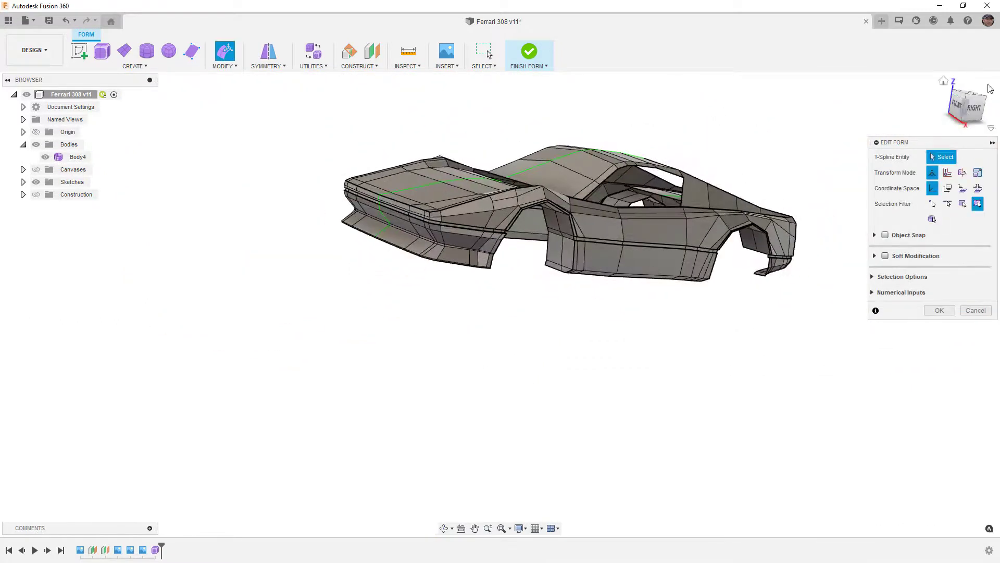
pyautogui.click(957, 106)
pyautogui.scroll(5, 424, 198)
pyautogui.scroll(1, 425, 200)
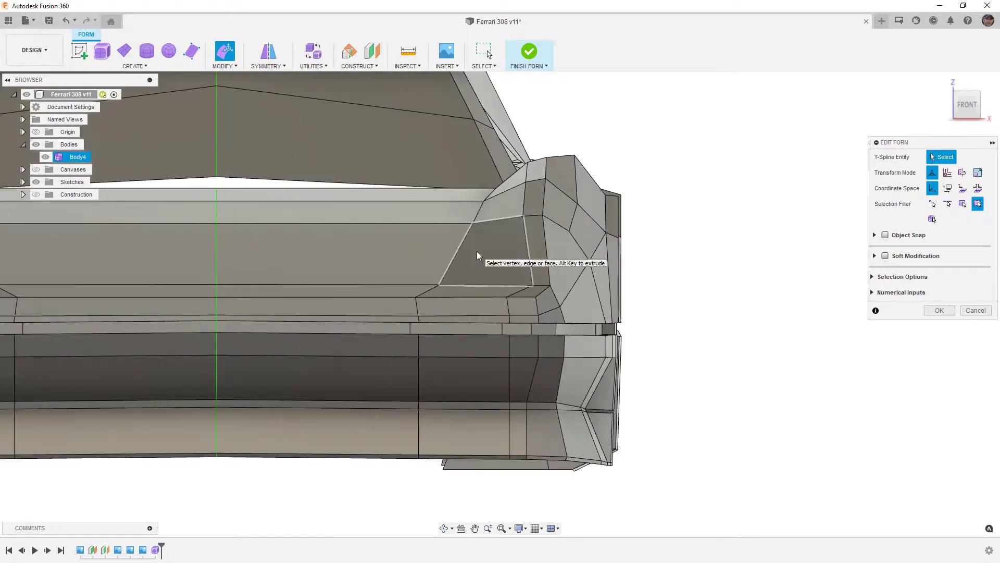
pyautogui.hotkey('alt', '3')
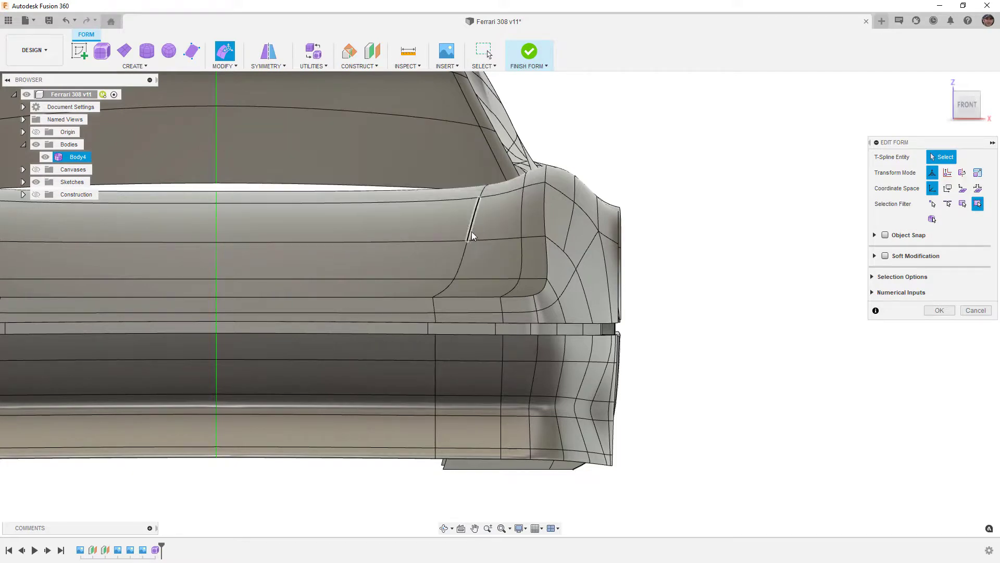
pyautogui.hotkey('ctrl', '1')
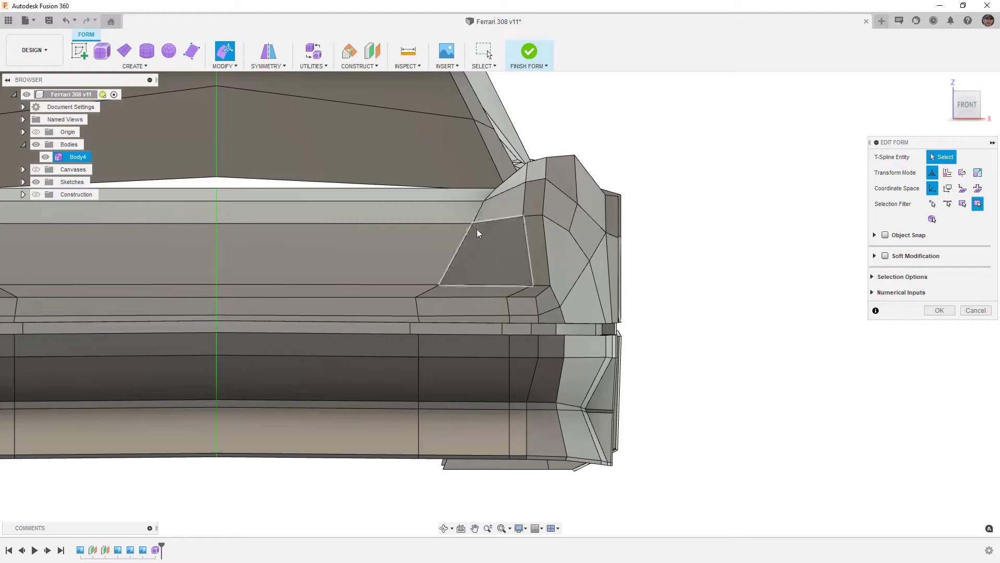
# Select the two lower edges of the windshield and pillar and move them forward toward the hood in the side view
pyautogui.press('F6')
pyautogui.keyDown('shift'); pyautogui.moveTo(525, 211); pyautogui.dragTo(472, 249, button='middle'); pyautogui.keyUp('shift')
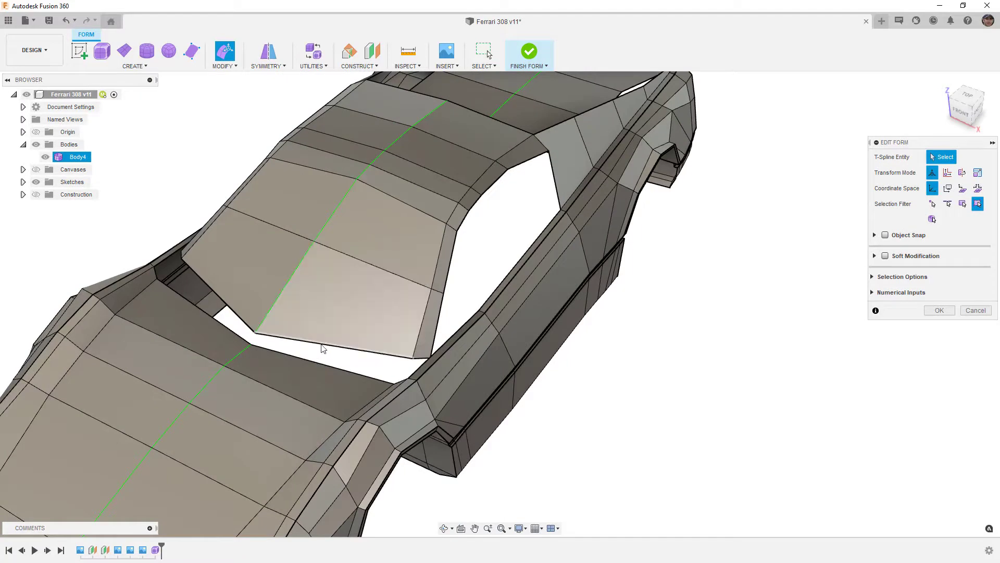
pyautogui.click(270, 337)
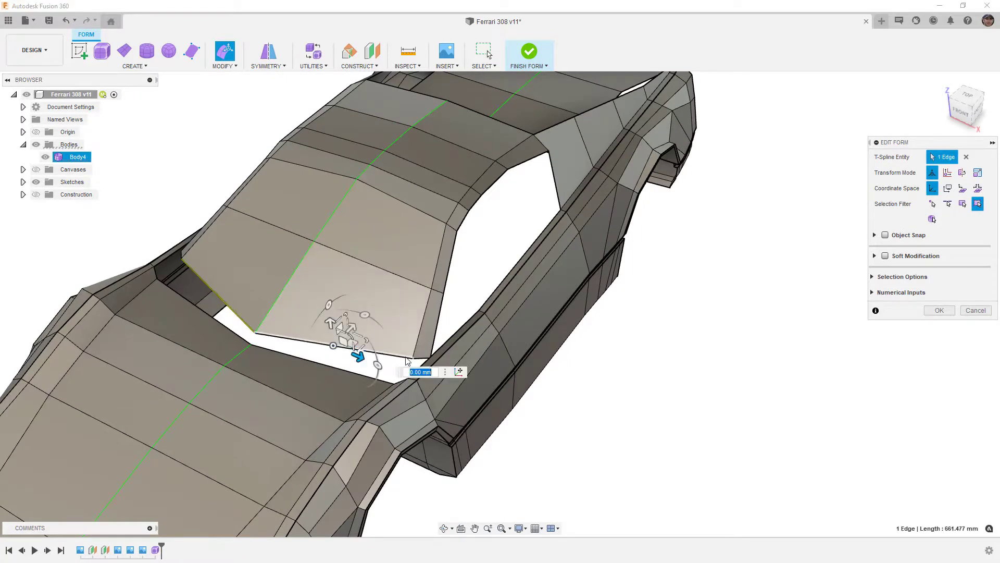
pyautogui.scroll(3, 410, 354)
pyautogui.keyDown('shift'); pyautogui.click(431, 362); pyautogui.keyUp('shift')
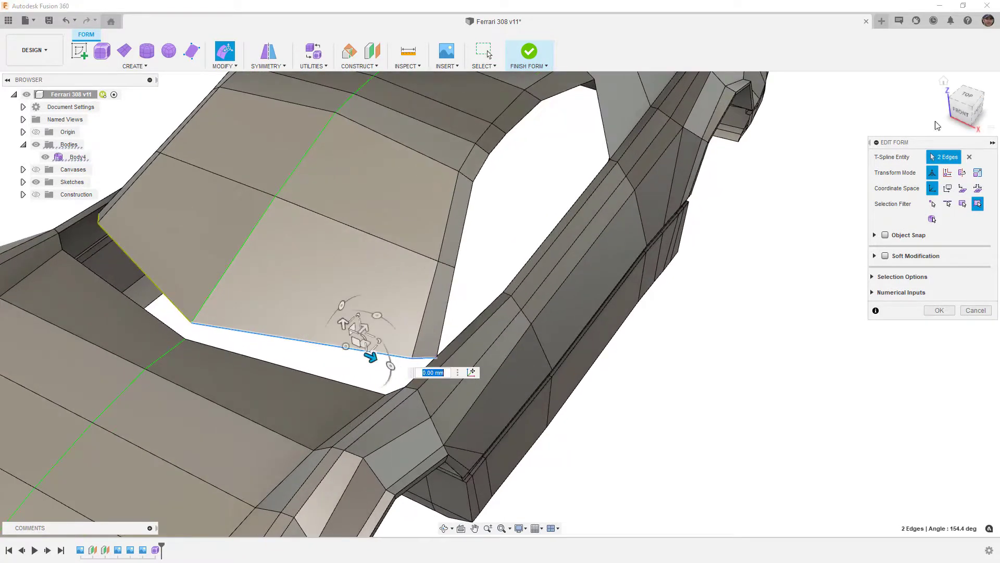
pyautogui.click(978, 109)
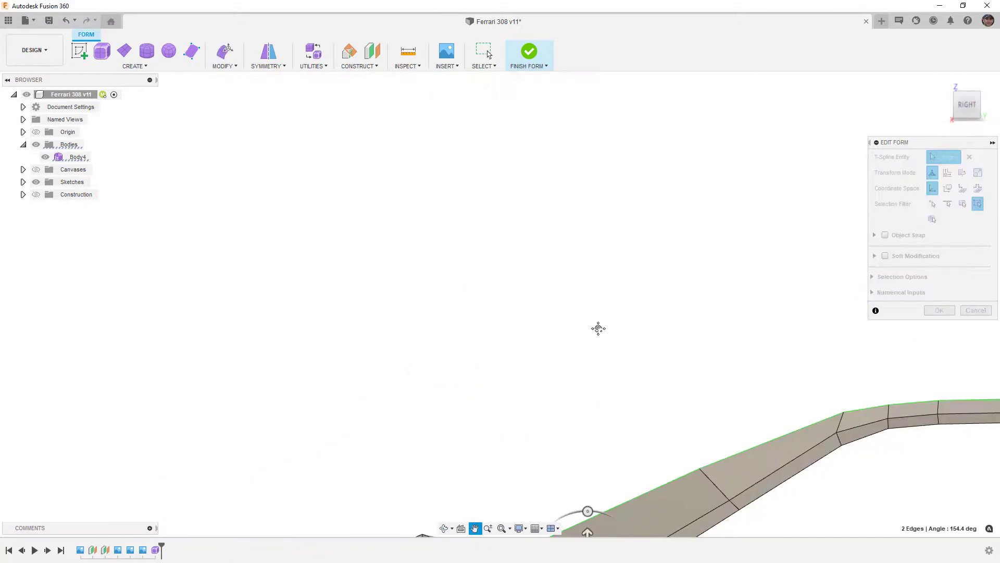
pyautogui.moveTo(608, 347); pyautogui.dragTo(490, 117, button='middle')
pyautogui.scroll(2, 436, 312)
pyautogui.scroll(-1, 450, 319)
pyautogui.moveTo(490, 318); pyautogui.dragTo(468, 320)
# Move the short crosswise edge on the body's upper side ledge, beside the windshield base, rearward in the top view
pyautogui.keyDown('shift'); pyautogui.moveTo(469, 320); pyautogui.dragTo(409, 390, button='middle'); pyautogui.keyUp('shift')
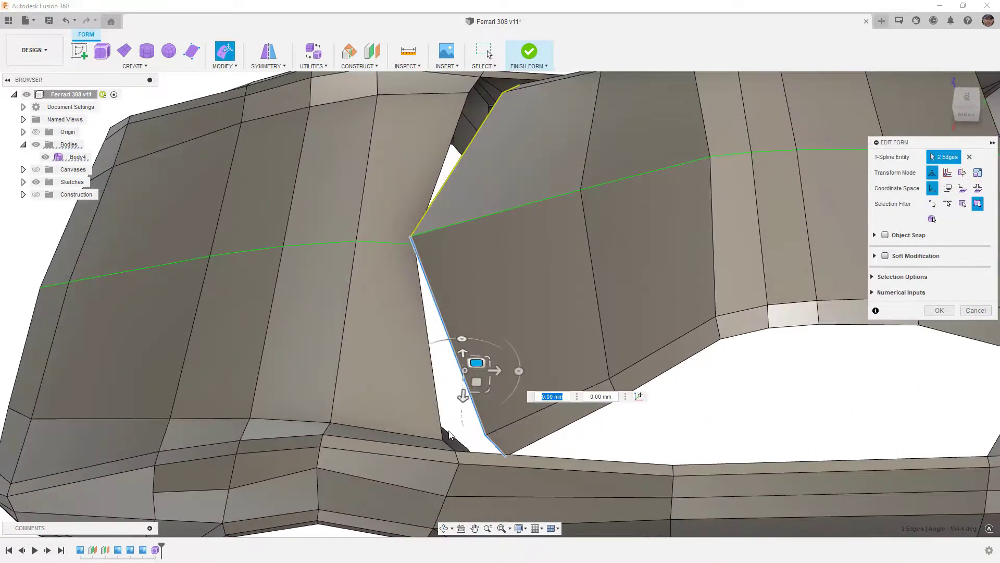
pyautogui.click(451, 447)
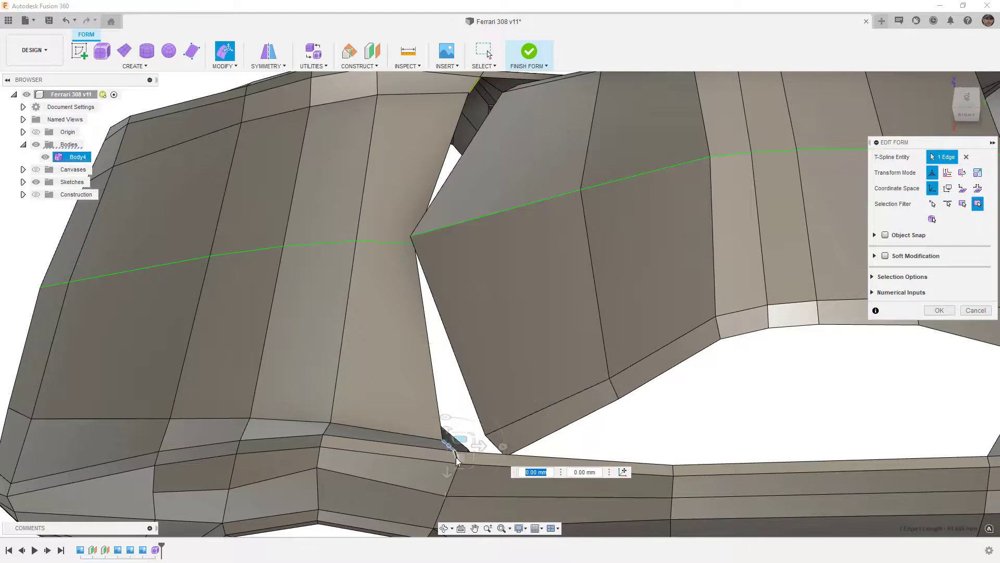
pyautogui.keyDown('shift'); pyautogui.click(455, 456); pyautogui.keyUp('shift')
pyautogui.scroll(3, 453, 443)
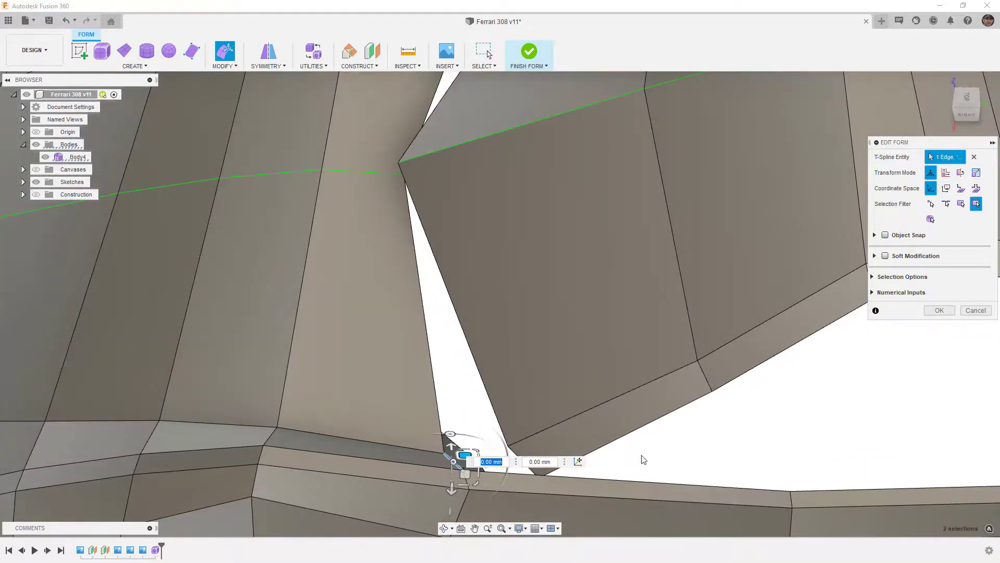
pyautogui.click(474, 502)
pyautogui.scroll(2, 468, 476)
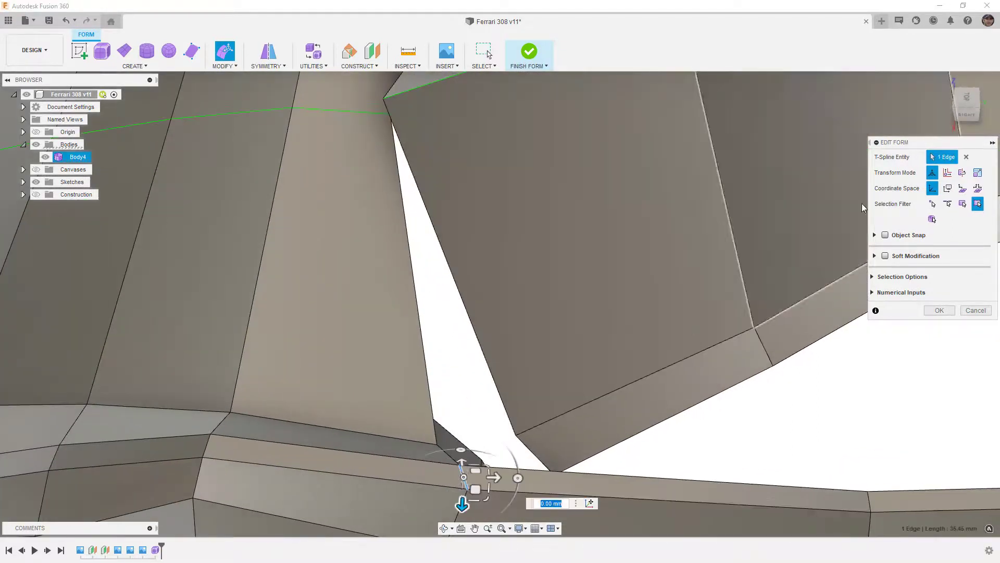
pyautogui.click(968, 97)
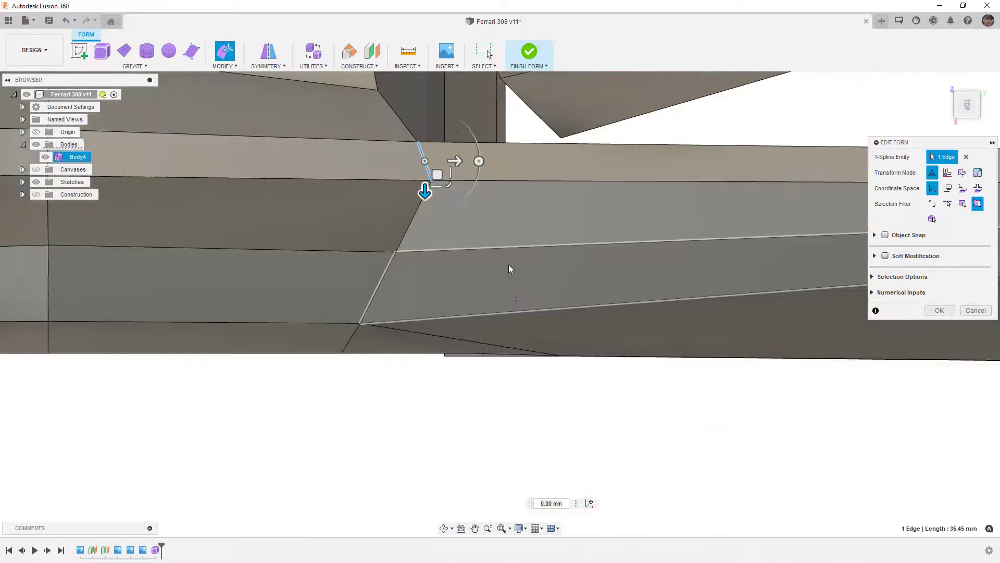
pyautogui.moveTo(437, 384); pyautogui.dragTo(497, 384)
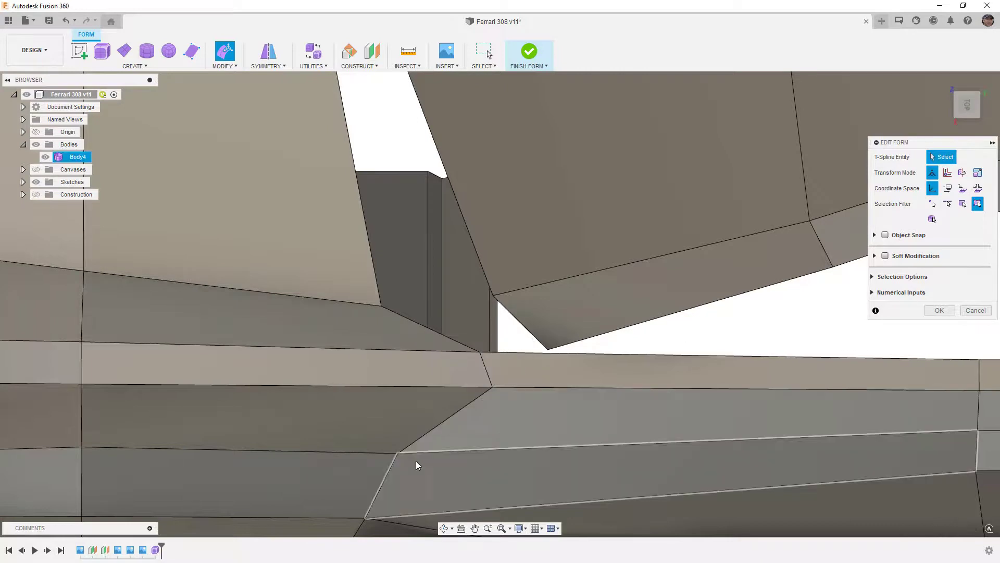
# Shift the vertex outboard of that edge about 37 mm rearward, its inner vertex about 22 mm forward, and the hood's rear corner about 31 mm rearward
pyautogui.click(399, 453)
pyautogui.moveTo(416, 468); pyautogui.dragTo(449, 465)
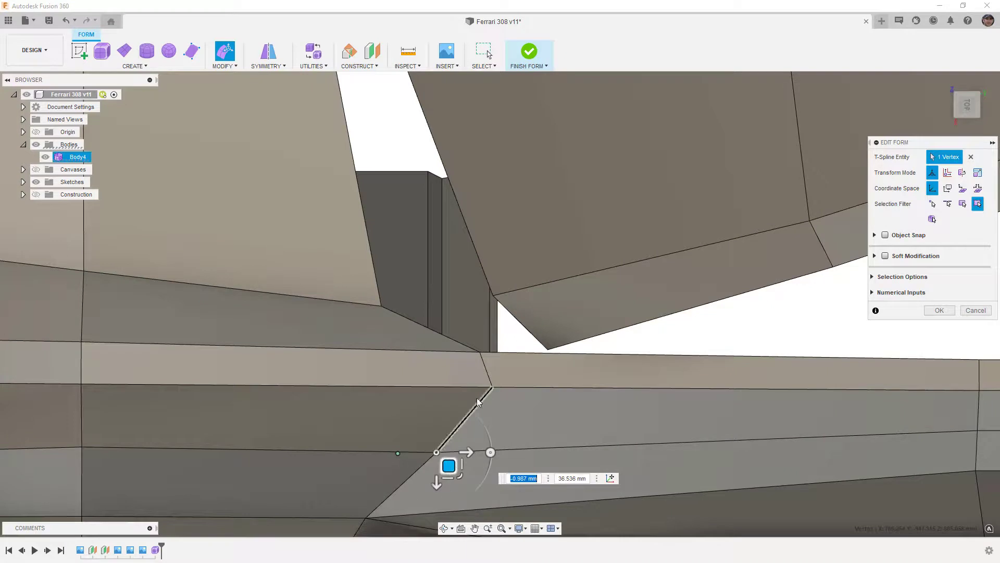
pyautogui.click(480, 353)
pyautogui.moveTo(498, 366); pyautogui.dragTo(472, 367)
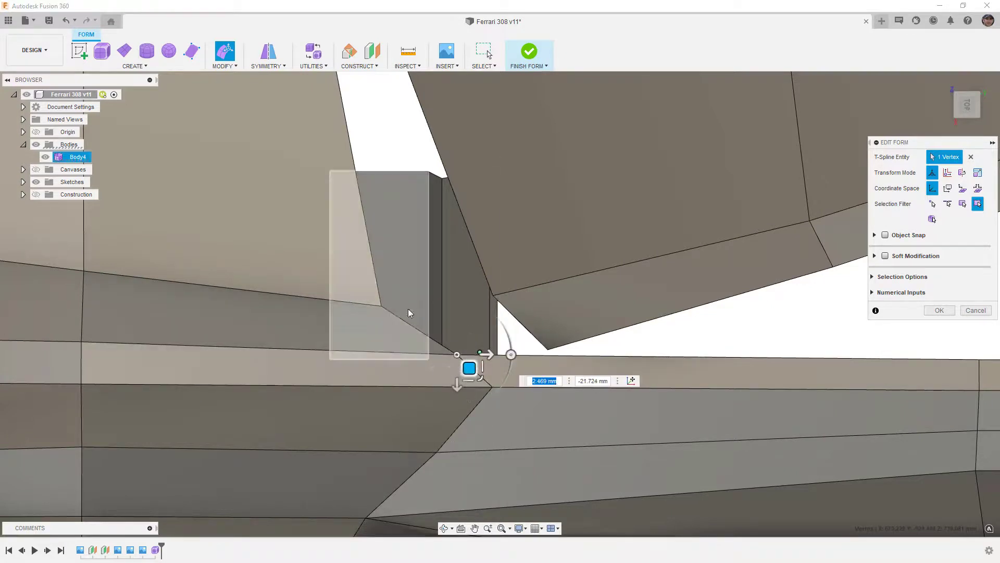
pyautogui.click(386, 309)
pyautogui.click(382, 307)
pyautogui.moveTo(394, 319); pyautogui.dragTo(426, 321)
pyautogui.scroll(-8, 381, 285)
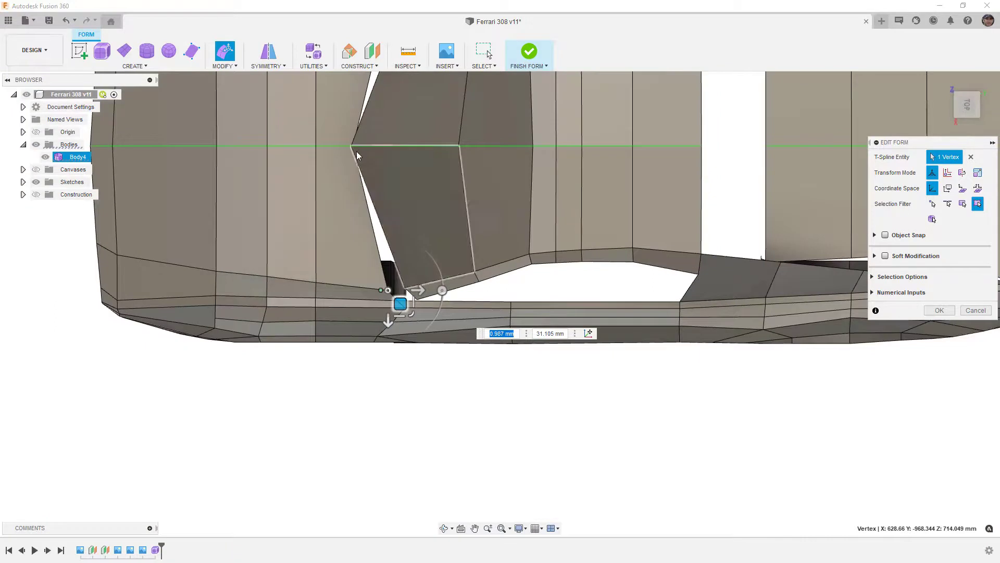
# Move the hood's rear centreline vertex about 25 mm forward and finish the form edit
pyautogui.keyDown('shift'); pyautogui.moveTo(356, 148); pyautogui.dragTo(358, 151, button='middle'); pyautogui.keyUp('shift')
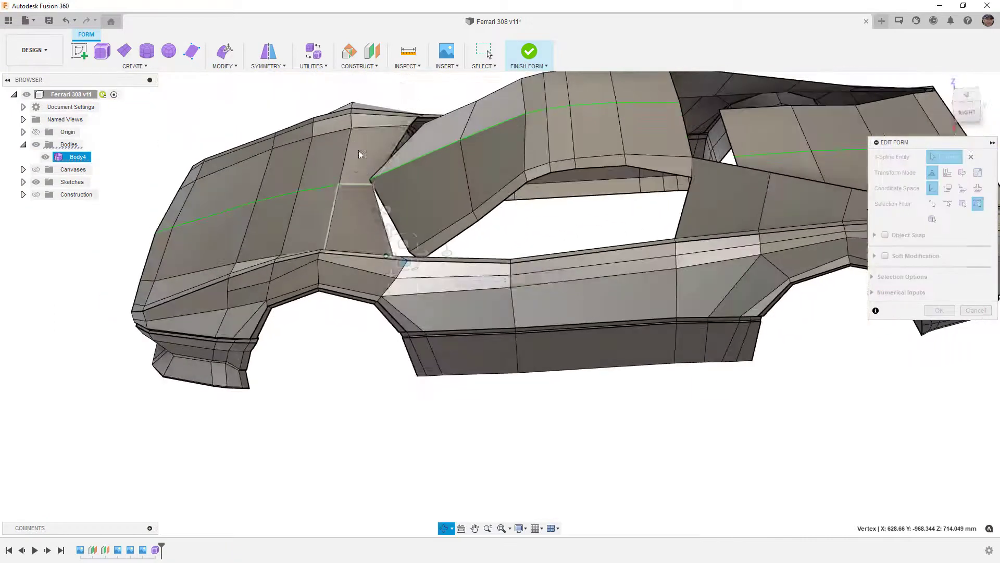
pyautogui.scroll(4, 370, 201)
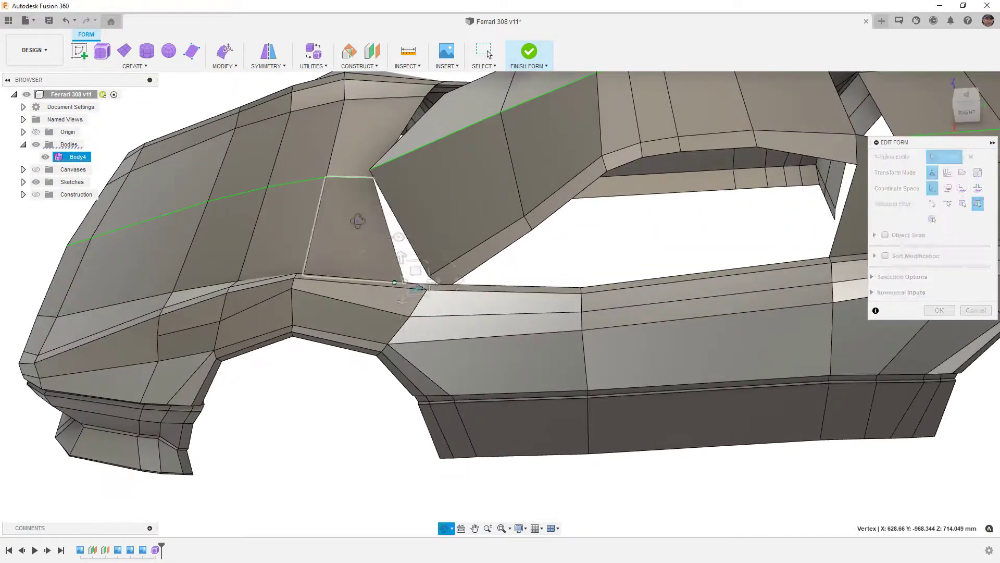
pyautogui.keyDown('shift'); pyautogui.moveTo(357, 221); pyautogui.dragTo(367, 199, button='middle'); pyautogui.keyUp('shift')
pyautogui.click(366, 190)
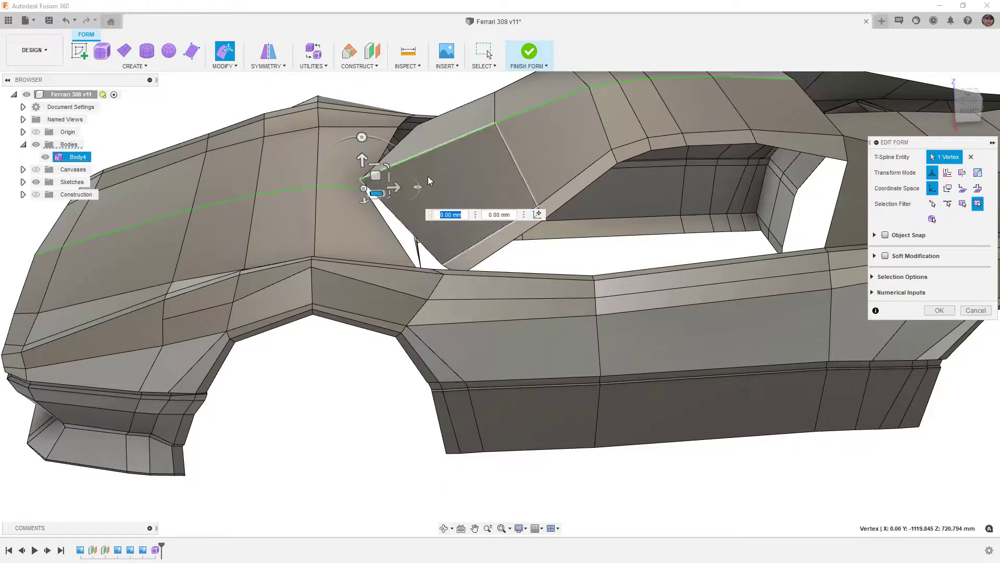
pyautogui.moveTo(375, 192); pyautogui.dragTo(368, 189)
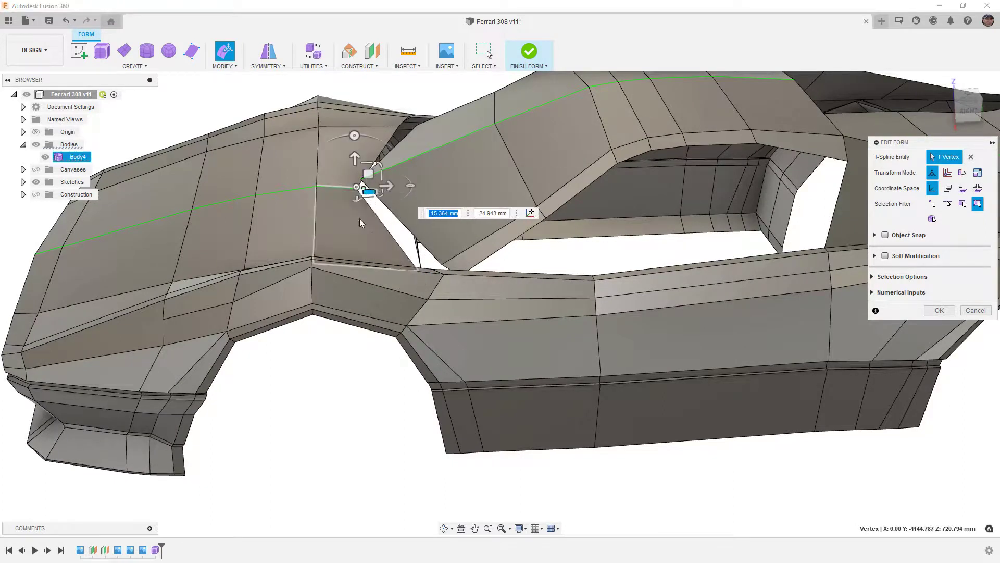
pyautogui.click(400, 232)
pyautogui.keyDown('shift'); pyautogui.moveTo(418, 240); pyautogui.dragTo(428, 279, button='middle'); pyautogui.keyUp('shift')
pyautogui.click(939, 310)
# Weld the windshield base's centre, corner and outer pillar vertices to the matching vertices on the hood and side ledge, vertex to vertex
pyautogui.keyDown('shift'); pyautogui.moveTo(299, 152); pyautogui.dragTo(434, 210, button='middle'); pyautogui.keyUp('shift')
pyautogui.click(235, 65)
pyautogui.click(251, 181)
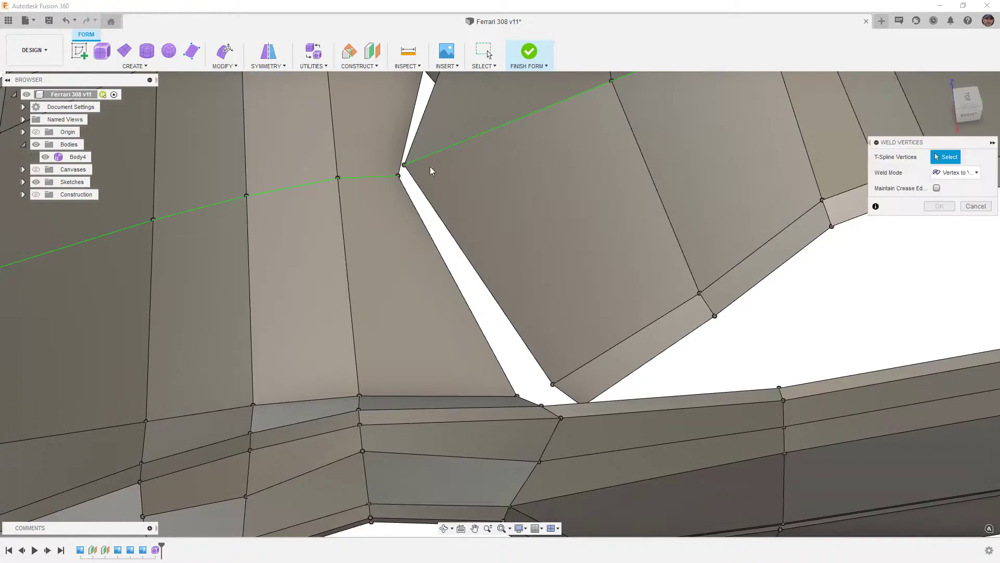
pyautogui.click(399, 176)
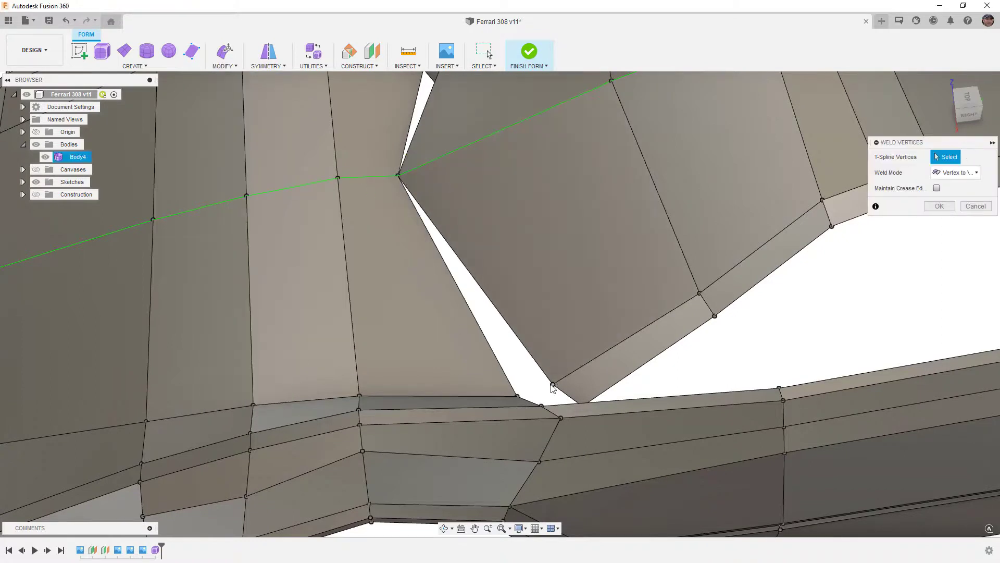
pyautogui.click(518, 397)
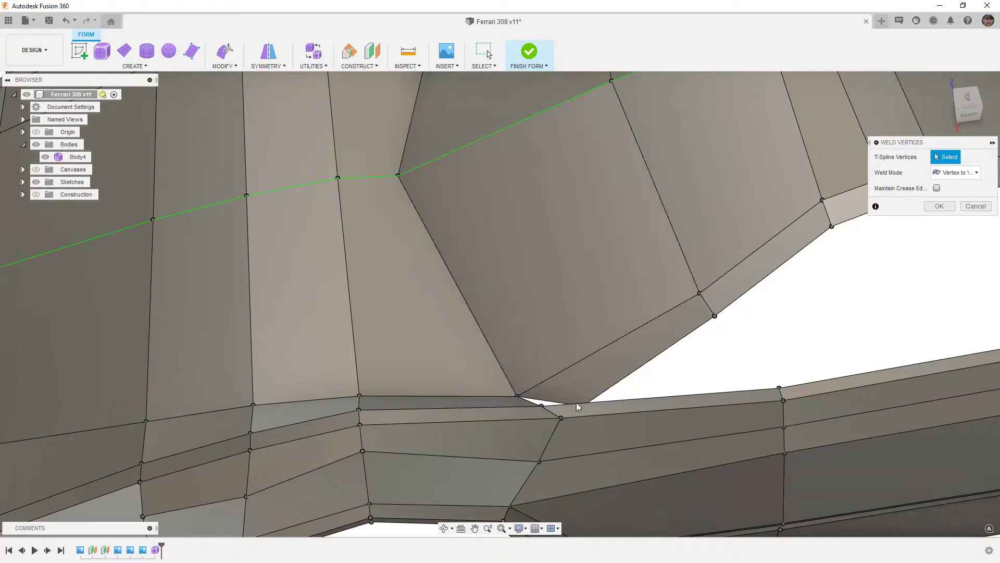
pyautogui.click(582, 406)
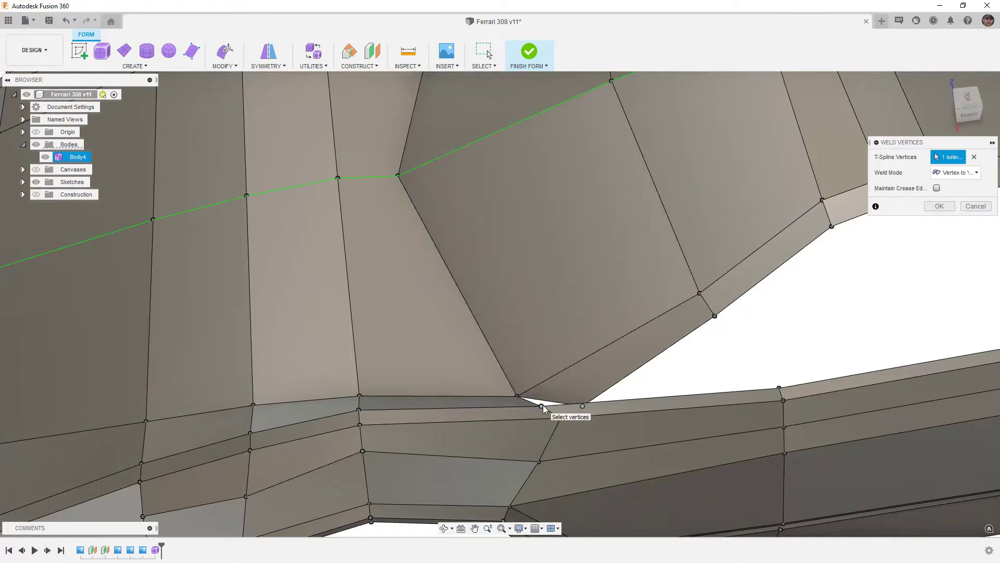
pyautogui.click(543, 405)
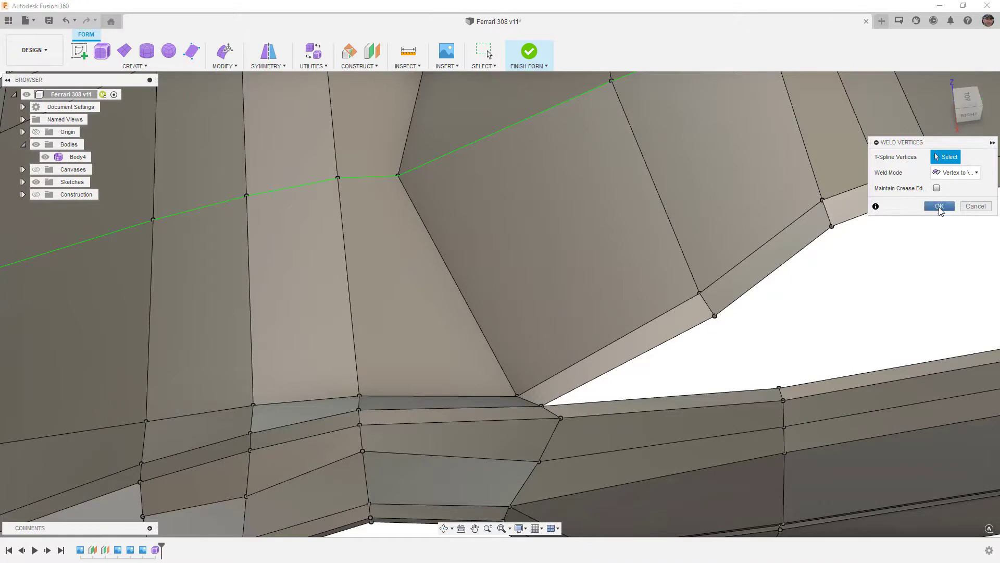
pyautogui.click(940, 207)
# Crease the two edges along the seam between the windshield base and the hood, and check the body in smooth display
pyautogui.keyDown('shift'); pyautogui.moveTo(640, 329); pyautogui.dragTo(618, 298, button='middle'); pyautogui.keyUp('shift')
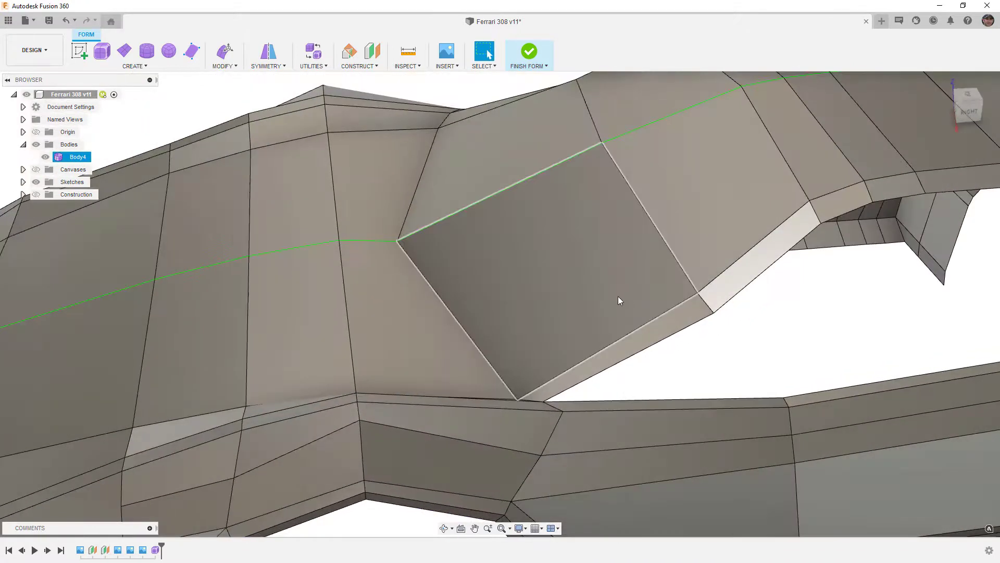
pyautogui.click(224, 66)
pyautogui.click(229, 206)
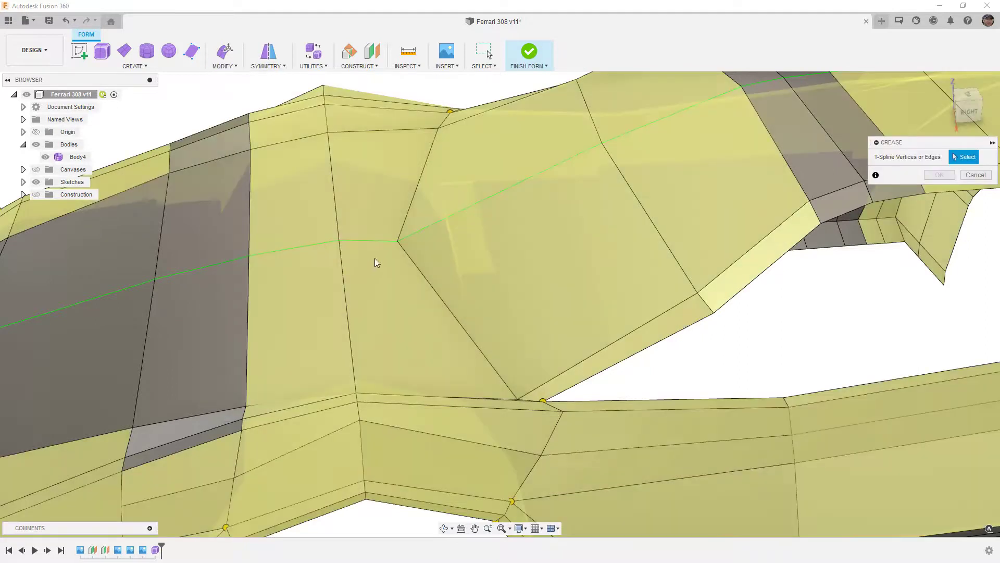
pyautogui.click(406, 254)
pyautogui.keyDown('shift'); pyautogui.moveTo(474, 339); pyautogui.dragTo(506, 421, button='middle'); pyautogui.keyUp('shift')
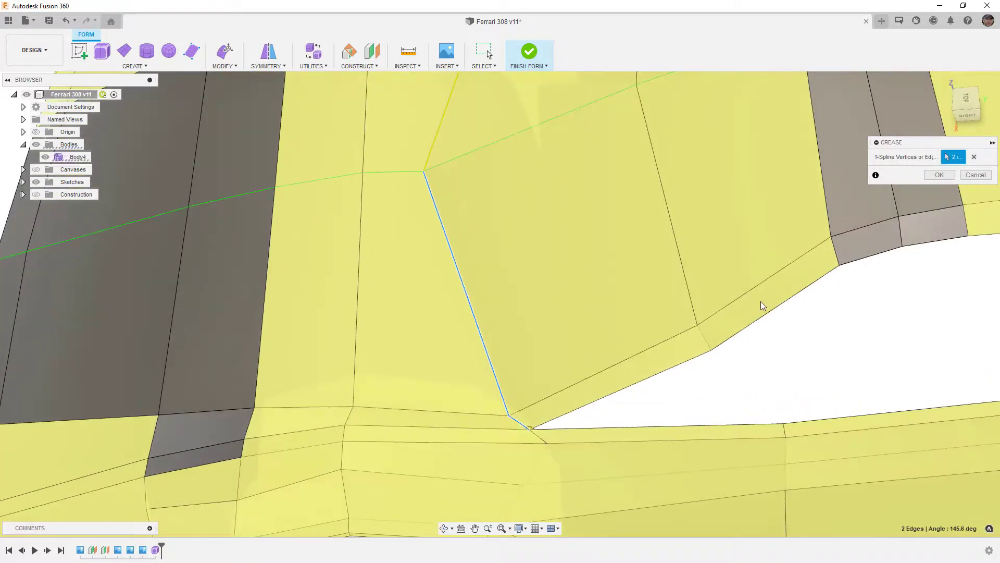
pyautogui.click(939, 174)
pyautogui.scroll(-5, 608, 321)
pyautogui.keyDown('shift'); pyautogui.moveTo(608, 321); pyautogui.dragTo(619, 278, button='middle'); pyautogui.keyUp('shift')
pyautogui.scroll(-3, 609, 302)
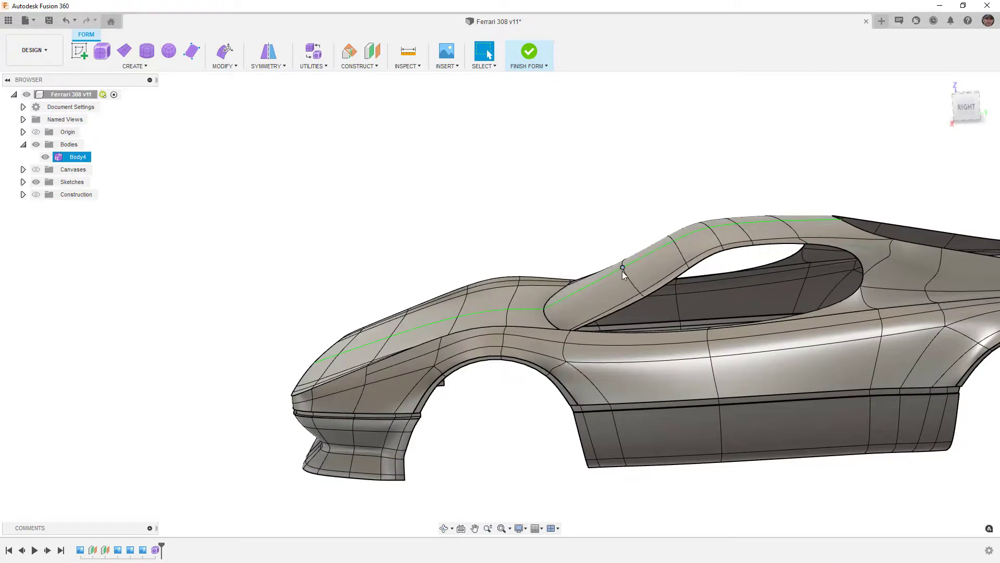
# In box display, move the centreline vertex midway up the windshield forward and slightly upward in the side view
pyautogui.hotkey('alt', '1')
pyautogui.click(624, 275)
pyautogui.keyDown('shift'); pyautogui.moveTo(622, 280); pyautogui.dragTo(630, 254, button='middle'); pyautogui.keyUp('shift')
pyautogui.click(614, 250)
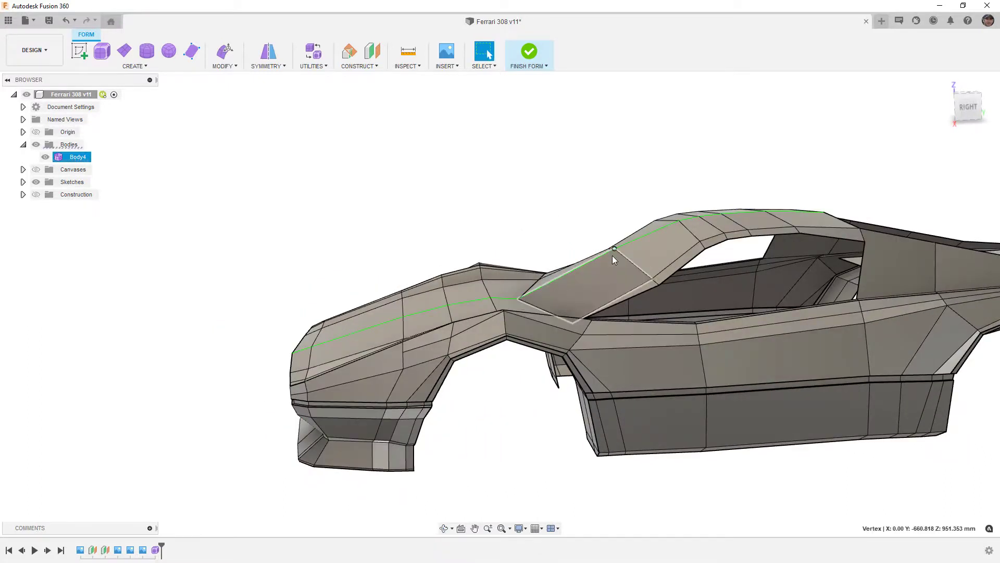
pyautogui.click(226, 58)
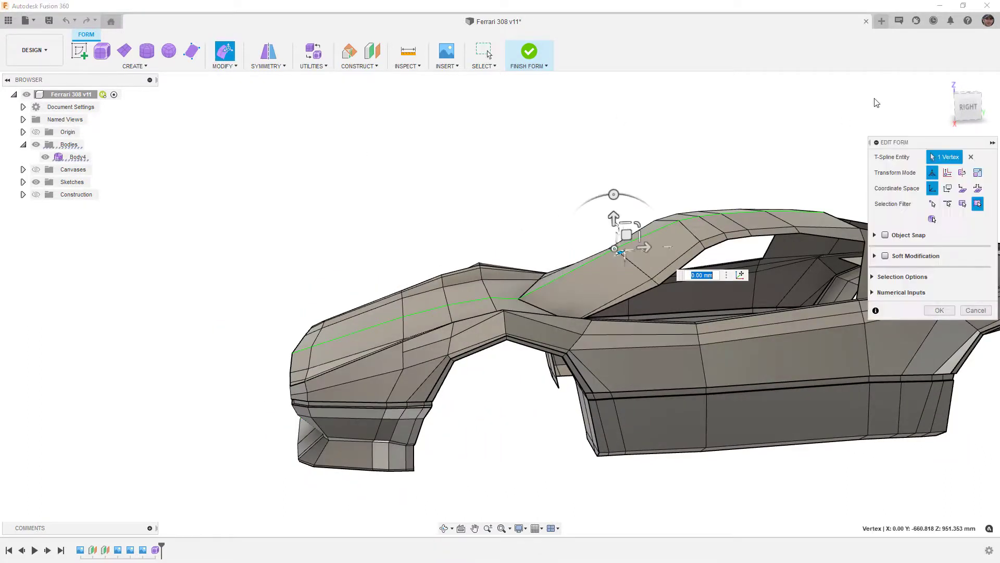
pyautogui.click(967, 111)
pyautogui.scroll(5, 644, 281)
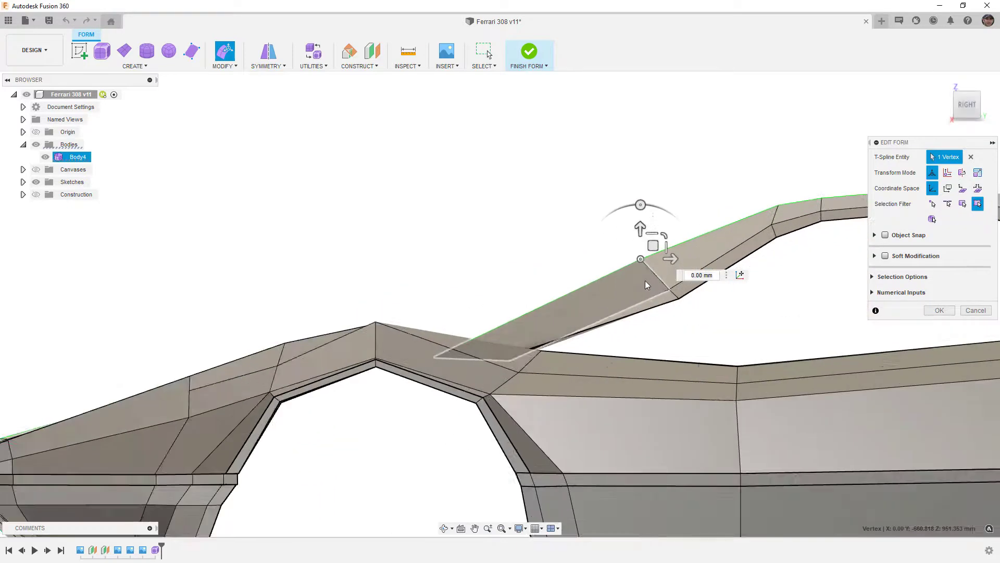
pyautogui.moveTo(651, 236); pyautogui.dragTo(600, 223)
# Move the two vertices on the windshield pillar in the same row forward and upward, and check the windshield's curvature
pyautogui.click(679, 293)
pyautogui.moveTo(687, 280); pyautogui.dragTo(642, 263)
pyautogui.click(692, 306)
pyautogui.moveTo(700, 293); pyautogui.dragTo(643, 266)
pyautogui.keyDown('shift'); pyautogui.moveTo(565, 341); pyautogui.dragTo(652, 344, button='middle'); pyautogui.keyUp('shift')
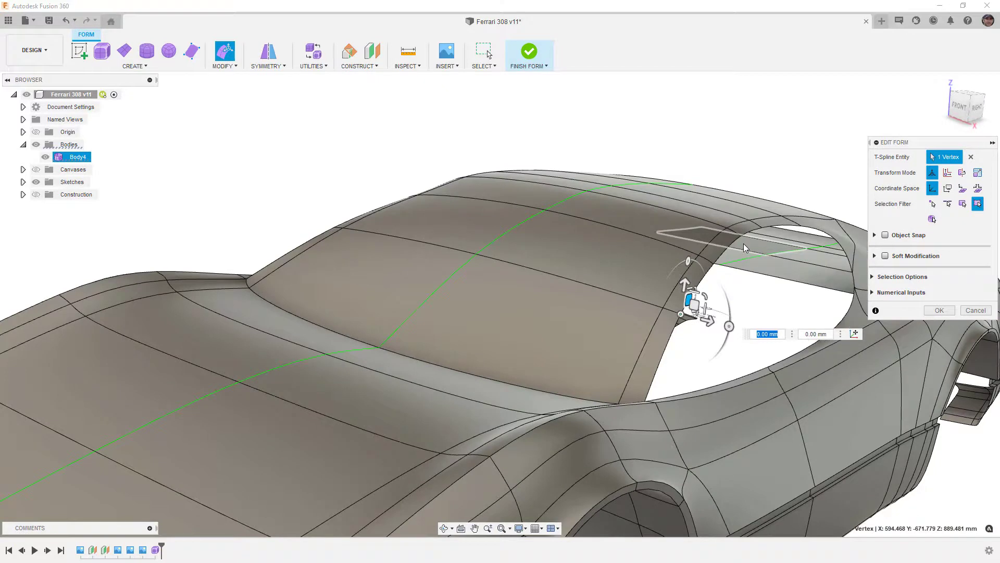
# Raise the two front vertices on the roof rail's lower edge above the side window slightly in the side view
pyautogui.hotkey('ctrl', '1')
pyautogui.click(978, 111)
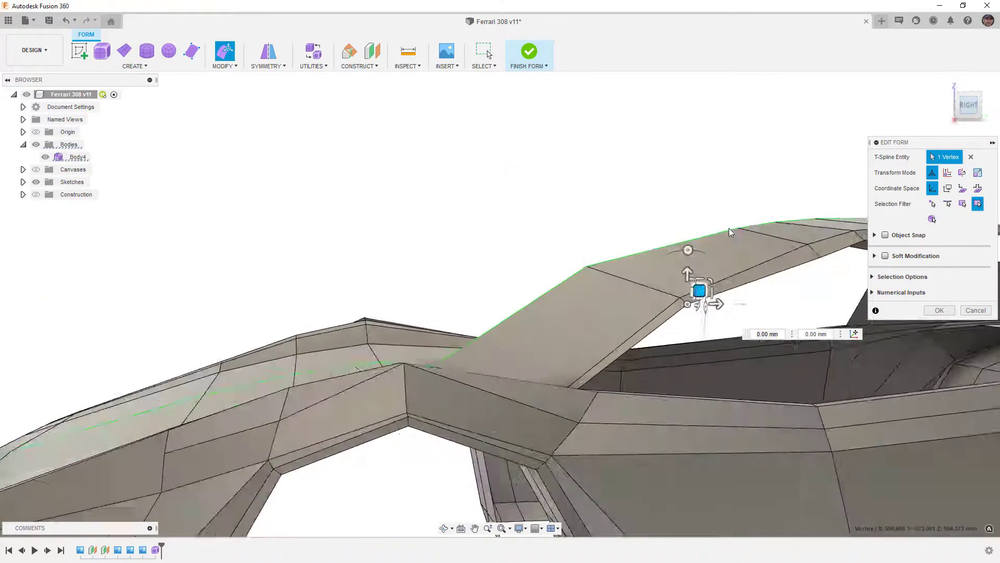
pyautogui.moveTo(727, 247); pyautogui.dragTo(759, 243, button='middle')
pyautogui.scroll(-2, 598, 252)
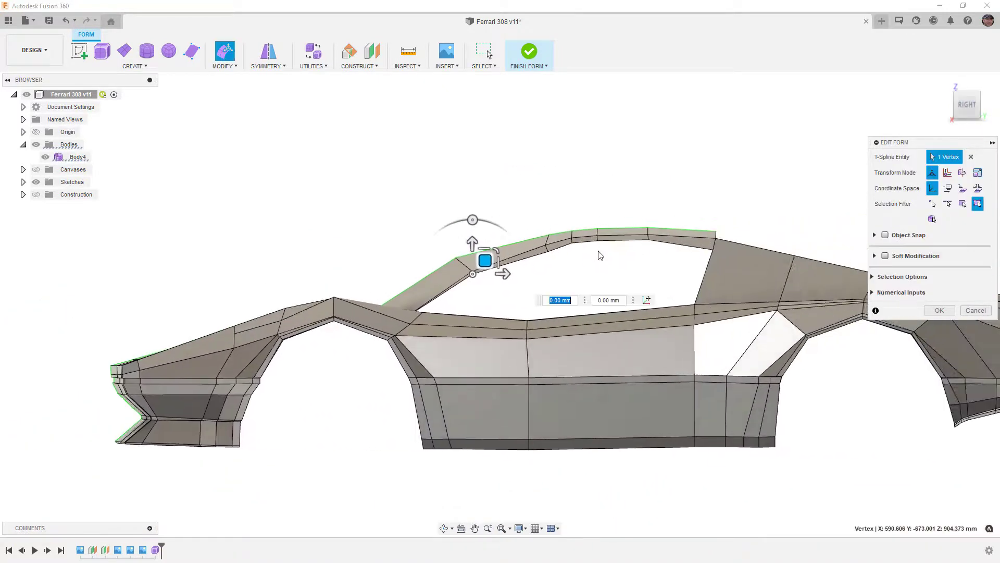
pyautogui.scroll(5, 596, 252)
pyautogui.scroll(2, 558, 250)
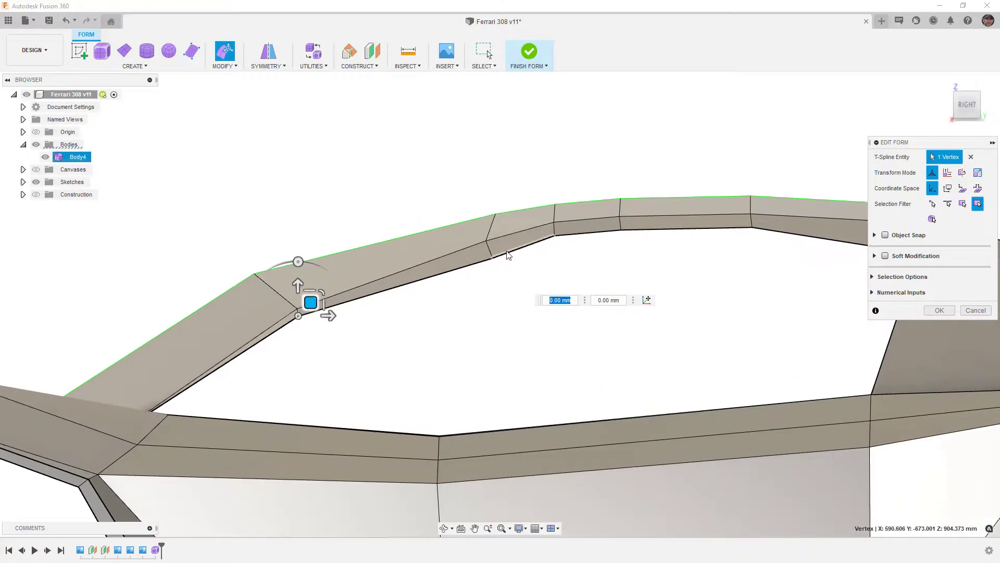
pyautogui.click(493, 257)
pyautogui.moveTo(505, 244); pyautogui.dragTo(501, 237)
pyautogui.click(555, 235)
pyautogui.moveTo(571, 224); pyautogui.dragTo(571, 218)
# Raise the two rear vertices on the roof rail's lower edge, moving the rearmost about 9 mm up and 3 mm forward
pyautogui.click(621, 230)
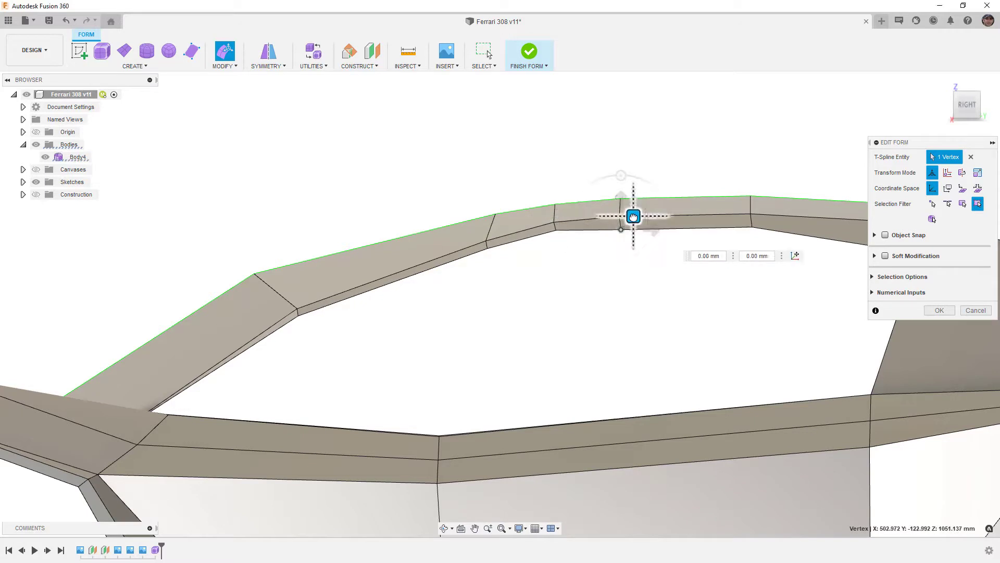
pyautogui.click(752, 227)
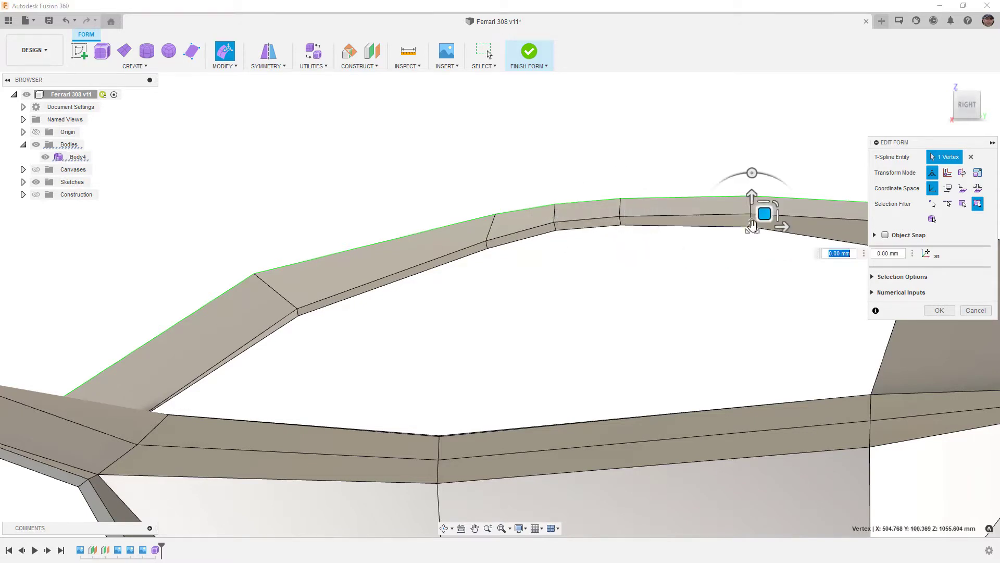
pyautogui.moveTo(766, 215); pyautogui.dragTo(764, 209)
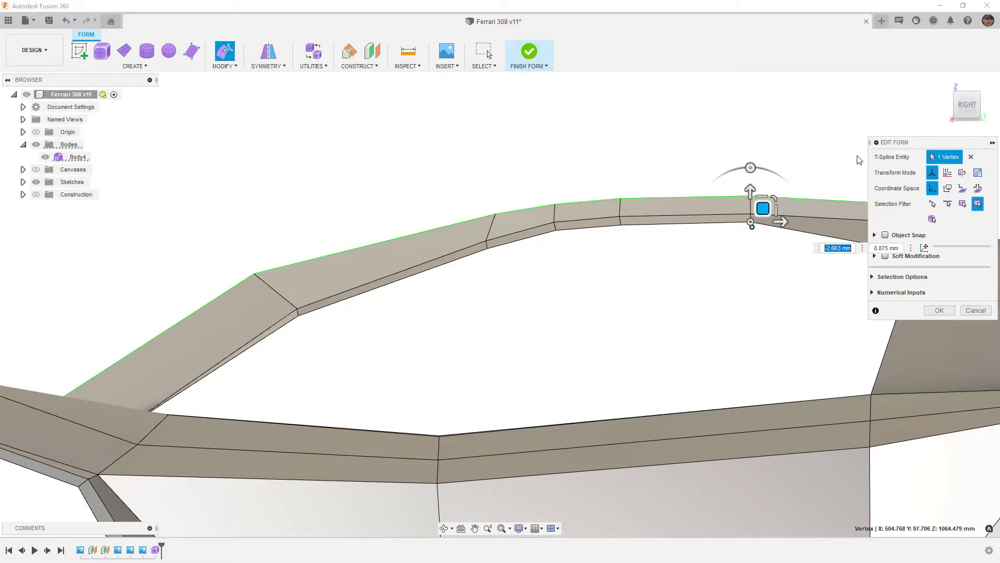
# In the front view, move the row of three edges at the front corner of the roof rail inward and down
pyautogui.click(950, 110)
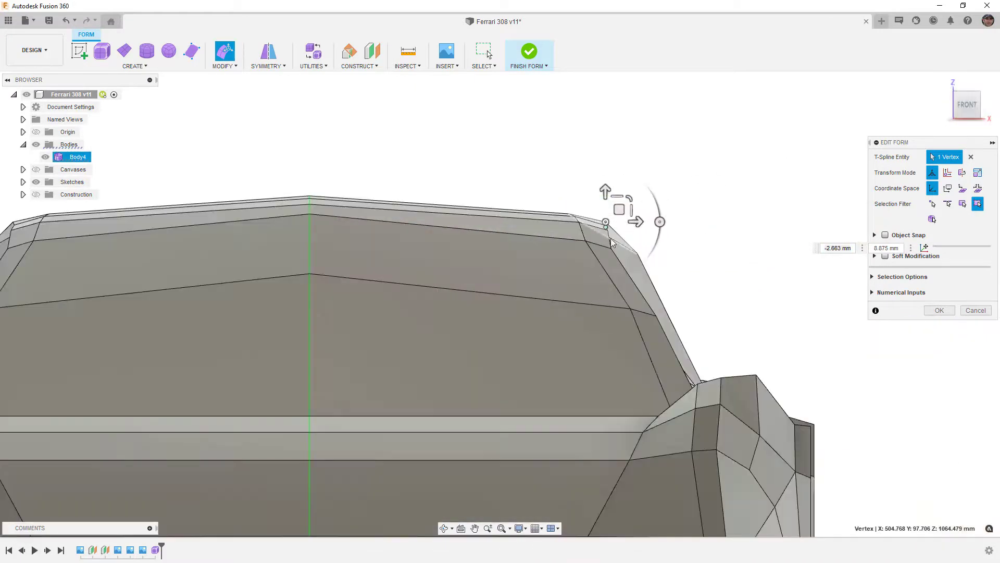
pyautogui.scroll(5, 627, 238)
pyautogui.scroll(2, 604, 214)
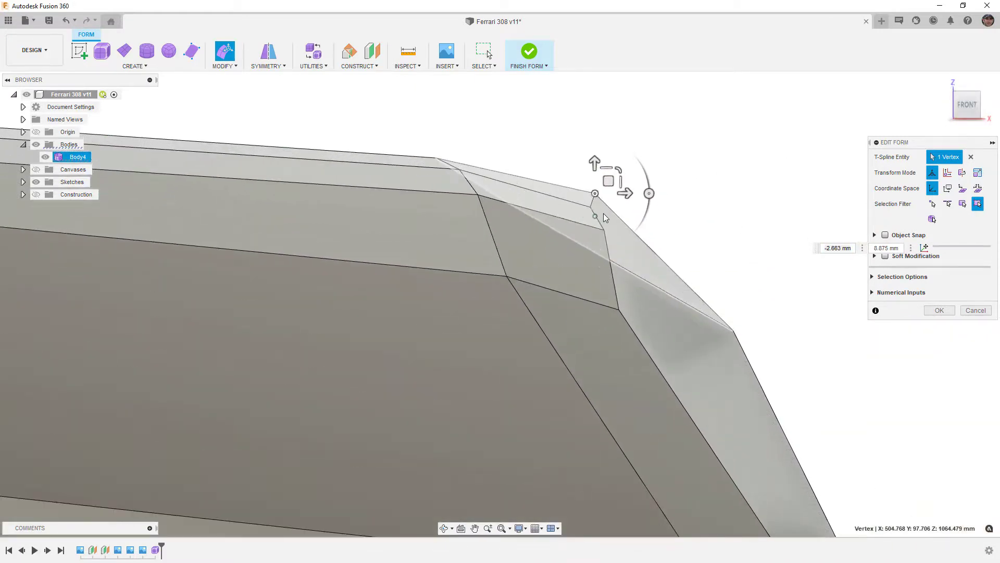
pyautogui.click(695, 216)
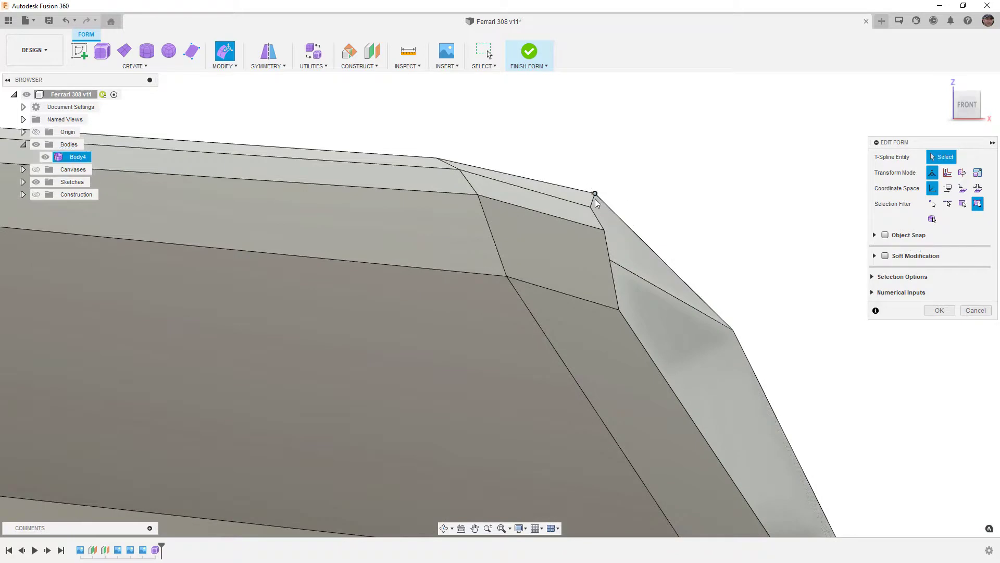
pyautogui.click(594, 202)
pyautogui.keyDown('shift'); pyautogui.click(598, 219); pyautogui.keyUp('shift')
pyautogui.keyDown('shift'); pyautogui.click(609, 251); pyautogui.keyUp('shift')
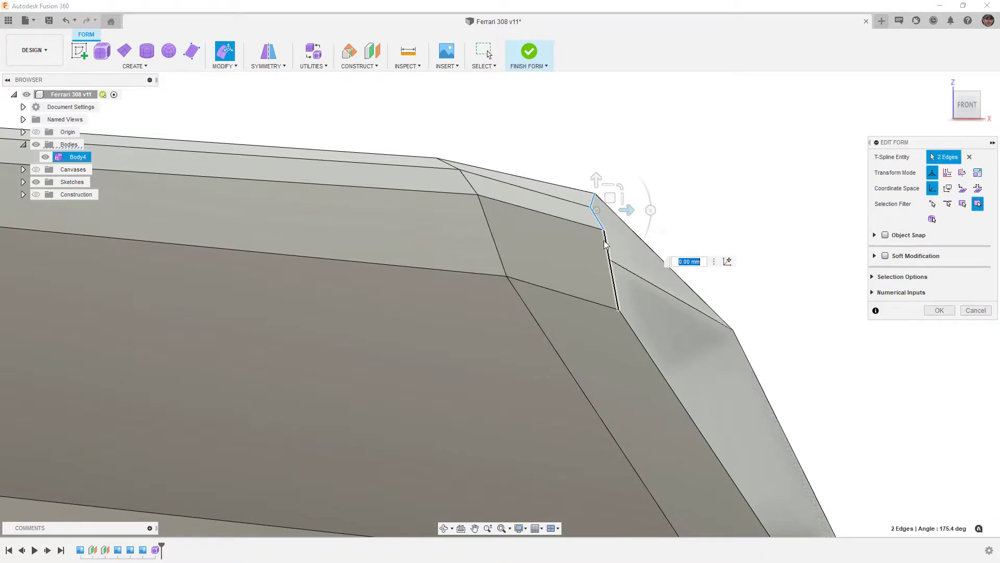
pyautogui.moveTo(616, 224); pyautogui.dragTo(593, 248)
# Adjust that row's vertices, moving the upper one about 2 mm outward, the lowest upward and the middle one about 3 mm inward
pyautogui.click(636, 150)
pyautogui.click(569, 228)
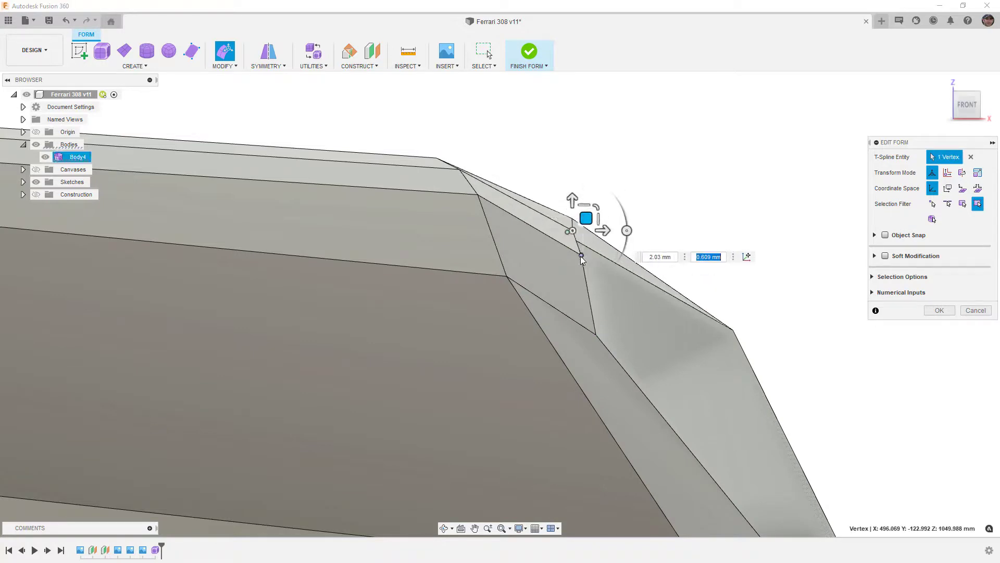
pyautogui.click(581, 254)
pyautogui.moveTo(599, 334); pyautogui.dragTo(600, 290)
pyautogui.click(581, 255)
pyautogui.moveTo(592, 246); pyautogui.dragTo(585, 245)
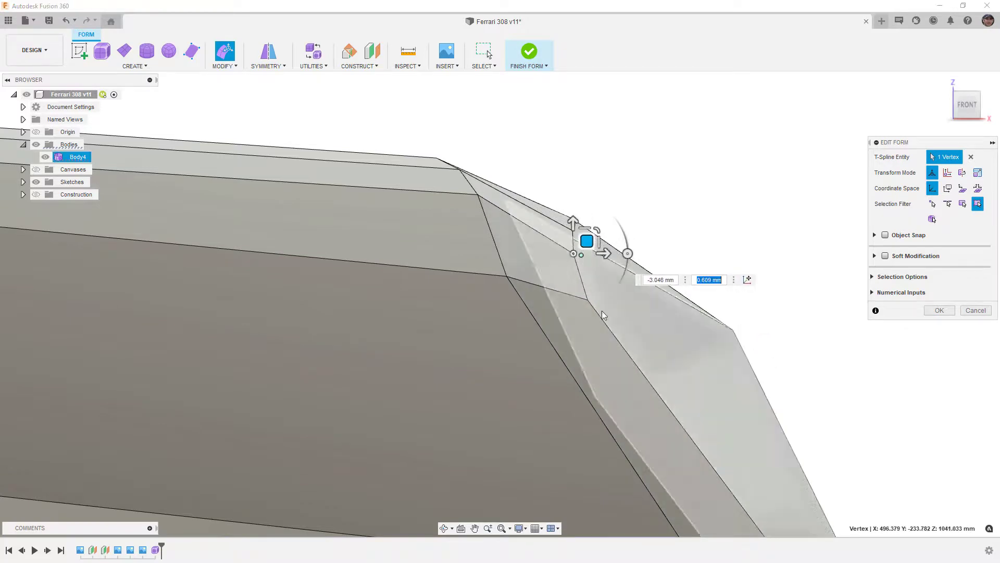
# Raise the lower edge at the top of the windshield pillar slightly in the side view and return to smooth display
pyautogui.scroll(-3, 572, 215)
pyautogui.scroll(-3, 572, 215)
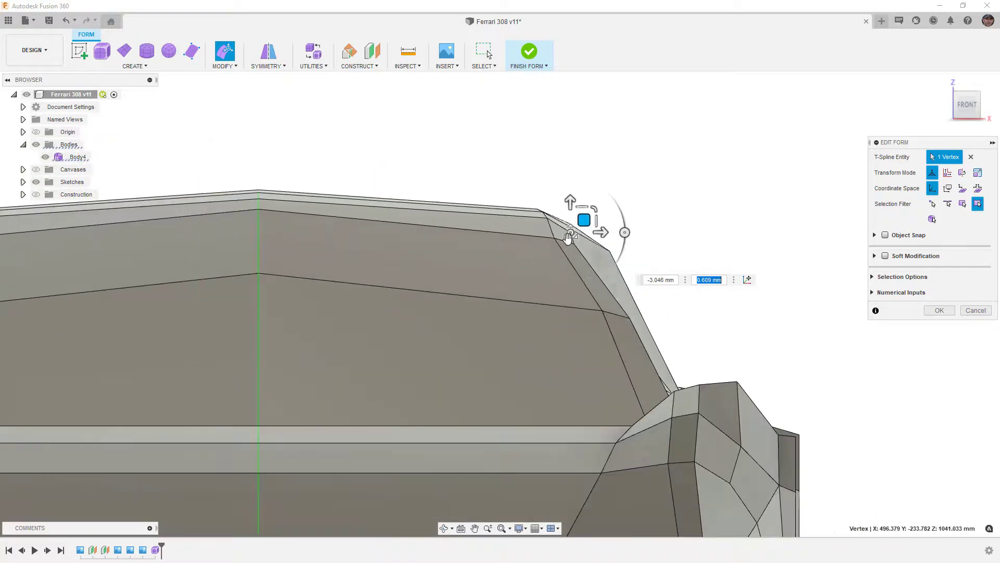
pyautogui.click(568, 242)
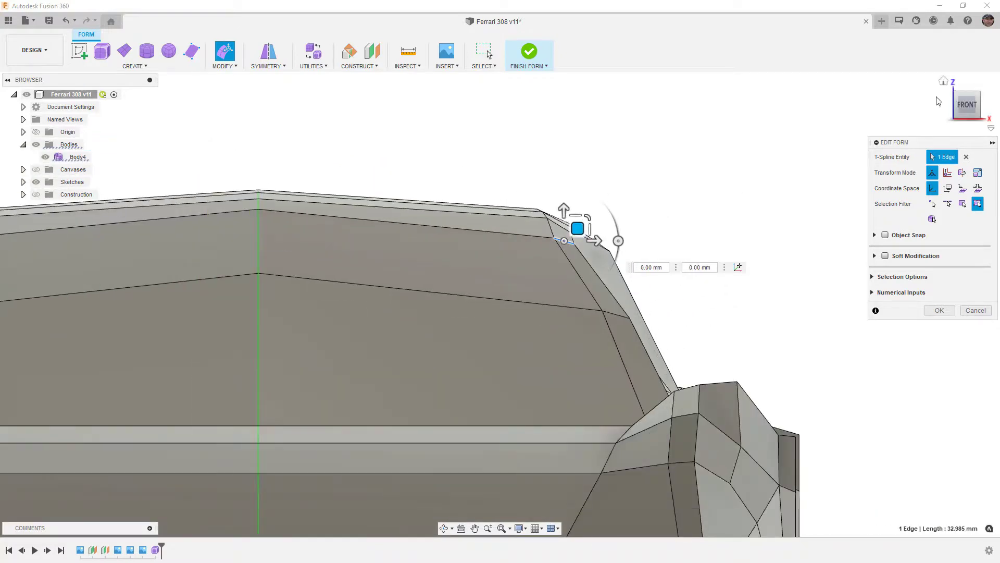
pyautogui.click(986, 109)
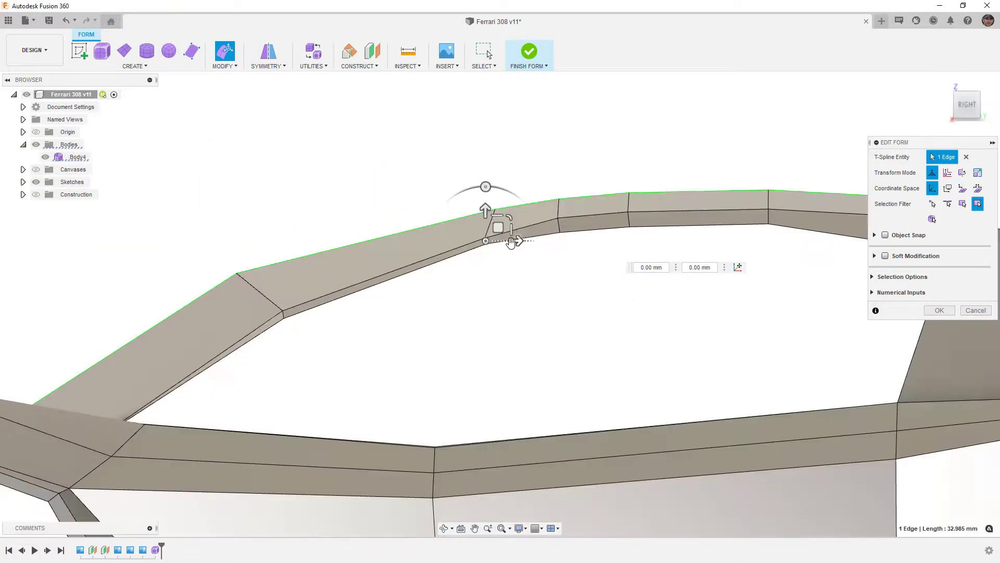
pyautogui.scroll(2, 485, 217)
pyautogui.moveTo(485, 226); pyautogui.dragTo(483, 210)
pyautogui.scroll(-5, 480, 209)
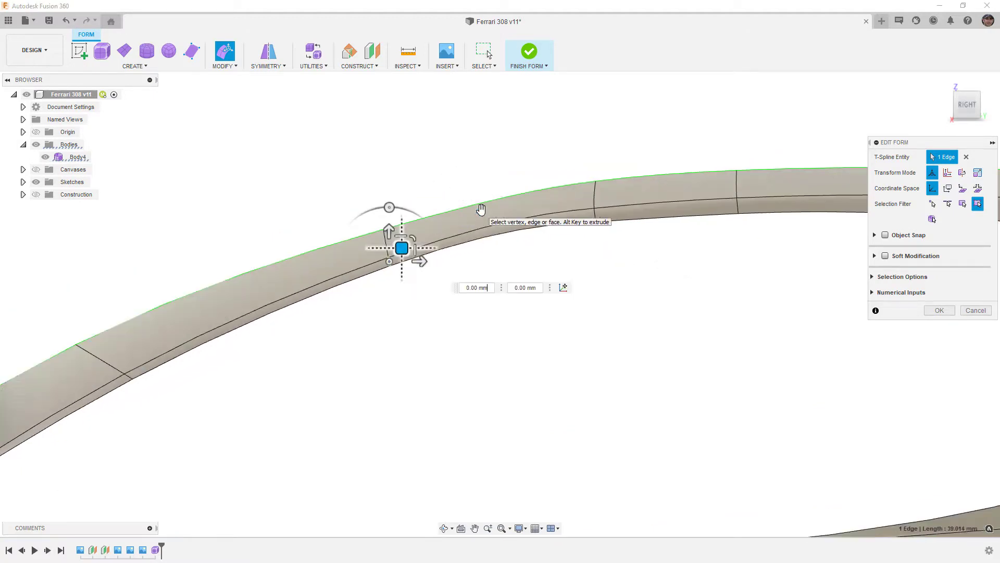
pyautogui.scroll(-2, 599, 260)
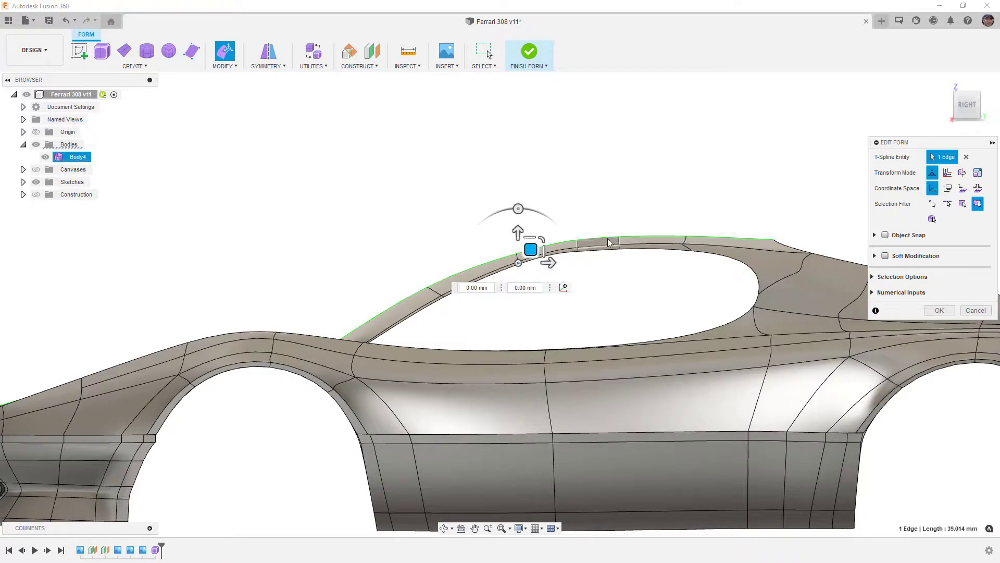
# Show the reference canvases over the body to compare the roofline and windshield with the side blueprint
pyautogui.click(36, 170)
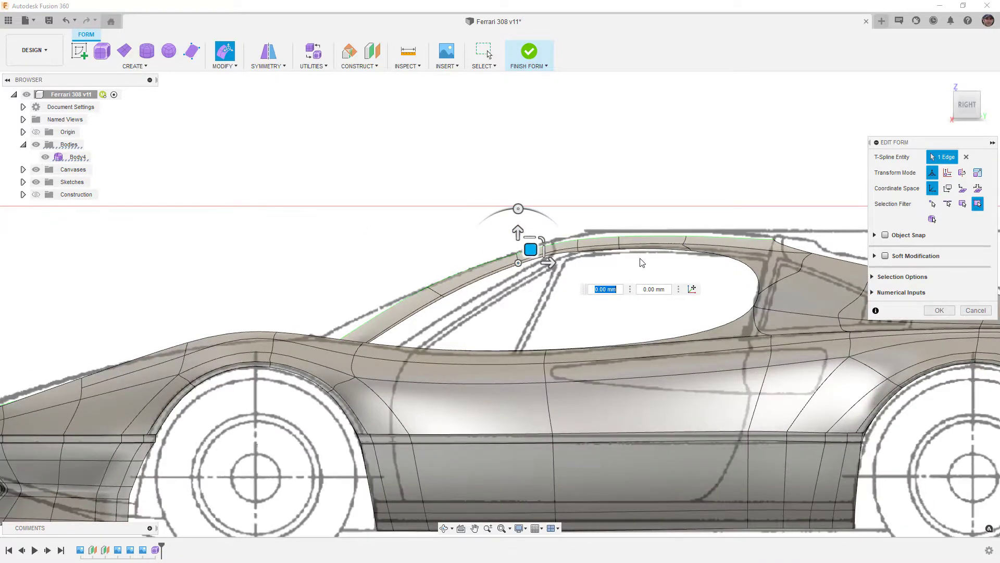
pyautogui.scroll(-3, 642, 262)
pyautogui.scroll(4, 495, 265)
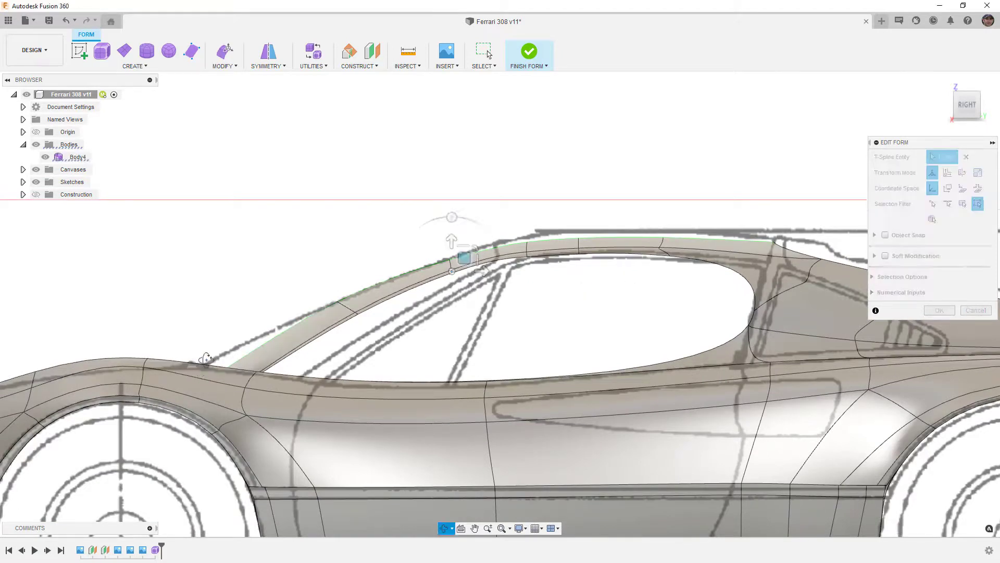
# Move the centreline vertex just ahead of the windshield's base forward and slightly upward in the side view, and check it from an angle
pyautogui.keyDown('shift'); pyautogui.moveTo(193, 366); pyautogui.dragTo(211, 377, button='middle'); pyautogui.keyUp('shift')
pyautogui.click(255, 353)
pyautogui.keyDown('shift'); pyautogui.moveTo(254, 353); pyautogui.dragTo(375, 323, button='middle'); pyautogui.keyUp('shift')
pyautogui.click(965, 107)
pyautogui.scroll(6, 255, 344)
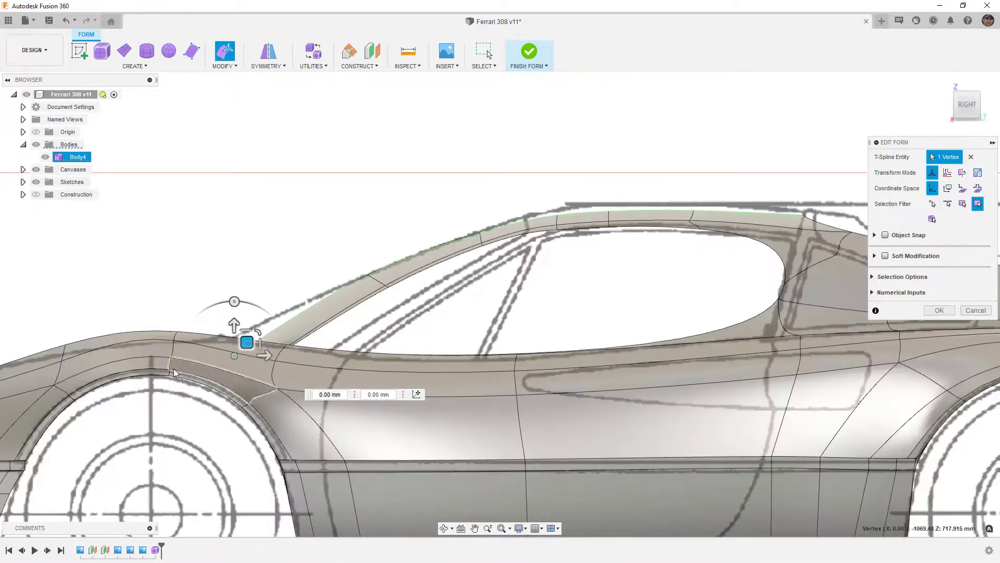
pyautogui.moveTo(291, 336); pyautogui.dragTo(226, 319)
pyautogui.keyDown('shift'); pyautogui.moveTo(226, 319); pyautogui.dragTo(348, 290, button='middle'); pyautogui.keyUp('shift')
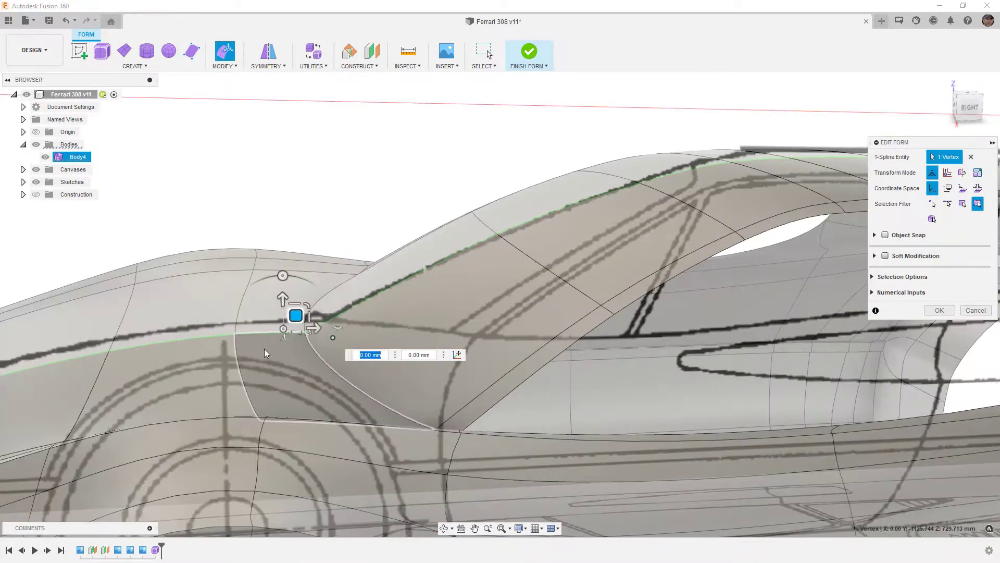
# Raise the three centreline edges along the front of the roof about 18 mm toward the side blueprint
pyautogui.click(953, 108)
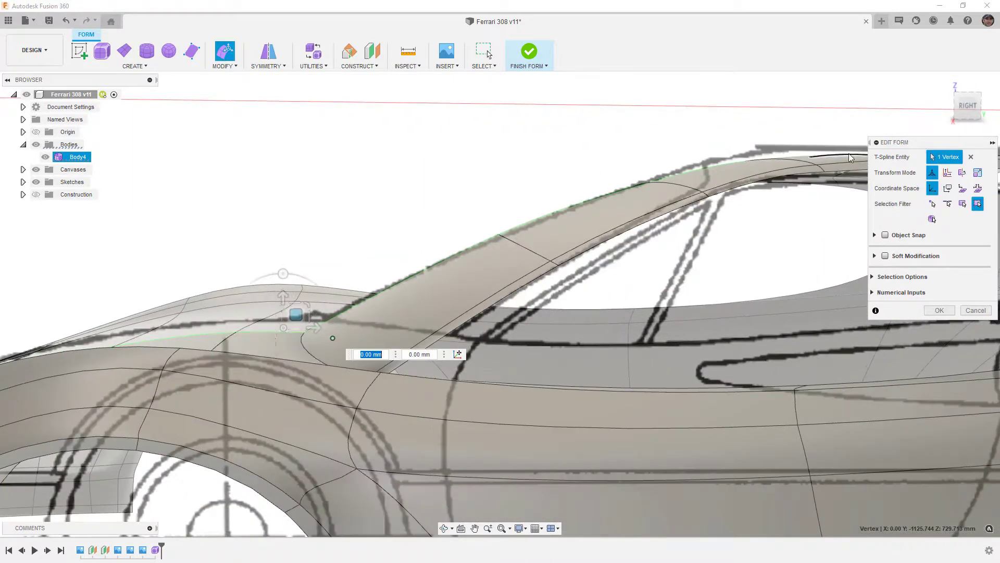
pyautogui.scroll(5, 715, 290)
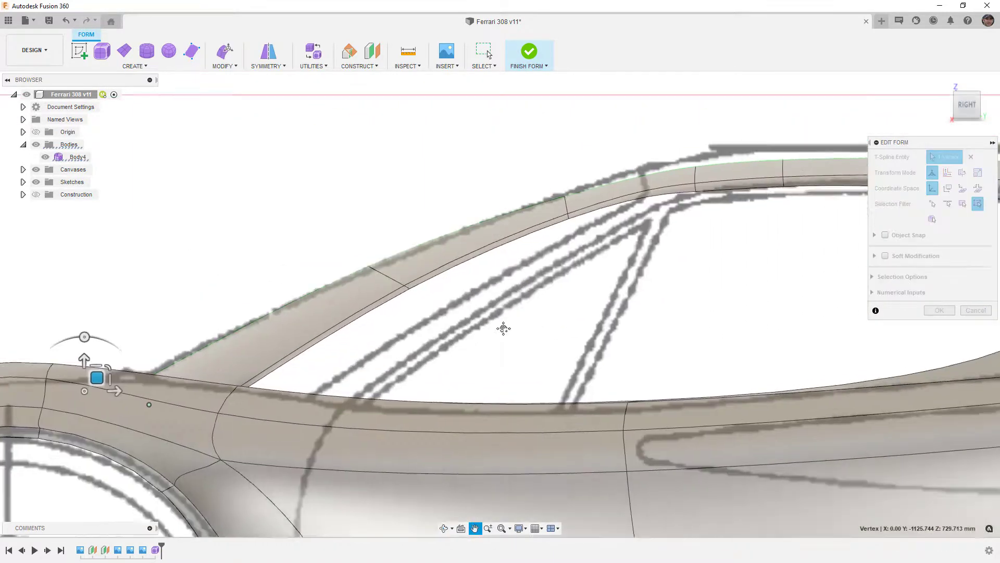
pyautogui.click(531, 180)
pyautogui.keyDown('shift'); pyautogui.click(594, 172); pyautogui.keyUp('shift')
pyautogui.keyDown('shift'); pyautogui.click(736, 168); pyautogui.keyUp('shift')
pyautogui.moveTo(612, 166); pyautogui.dragTo(613, 153)
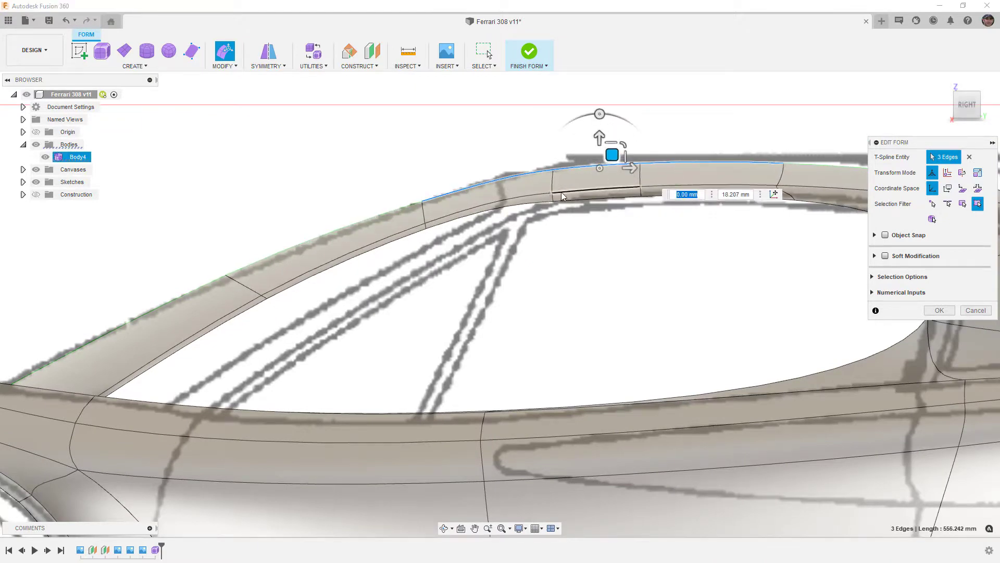
# Move six edges along the two lower rows of the roof rail about 13.5 mm up and 4.75 mm rearward
pyautogui.click(550, 193)
pyautogui.keyDown('shift'); pyautogui.click(578, 190); pyautogui.keyUp('shift')
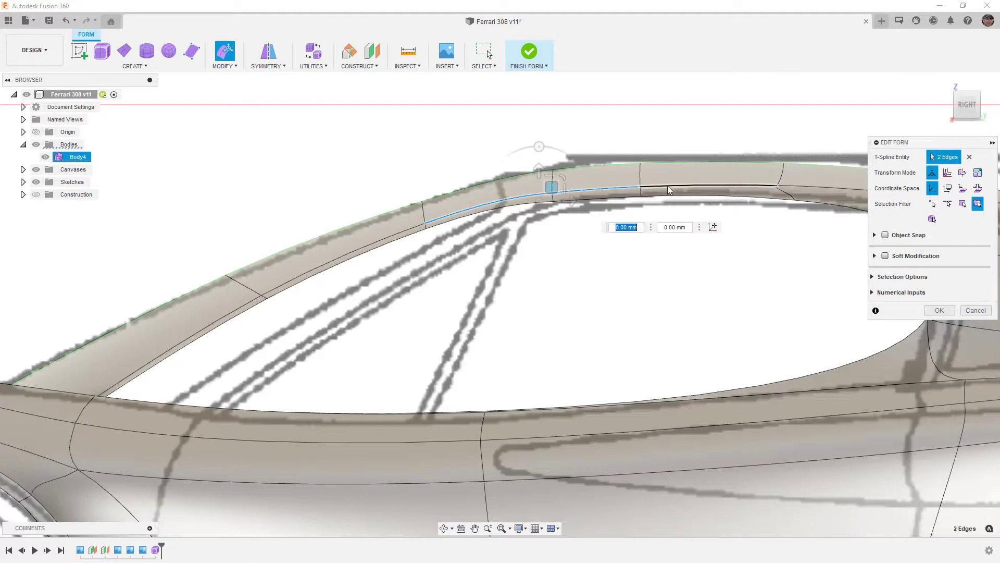
pyautogui.keyDown('shift'); pyautogui.click(672, 186); pyautogui.keyUp('shift')
pyautogui.keyDown('shift'); pyautogui.click(528, 209); pyautogui.keyUp('shift')
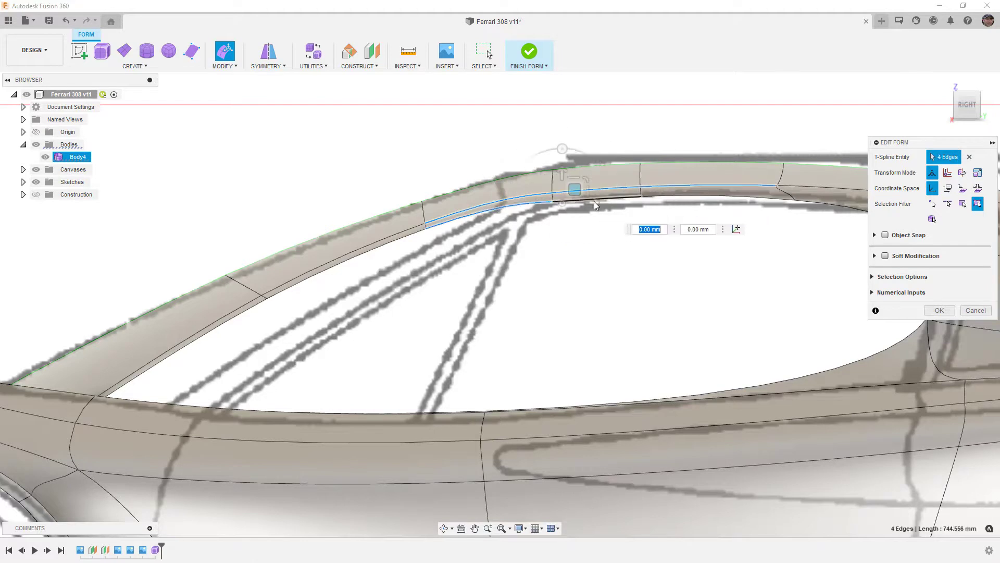
pyautogui.keyDown('shift'); pyautogui.click(613, 197); pyautogui.keyUp('shift')
pyautogui.keyDown('shift'); pyautogui.click(653, 195); pyautogui.keyUp('shift')
pyautogui.moveTo(614, 187); pyautogui.dragTo(617, 180)
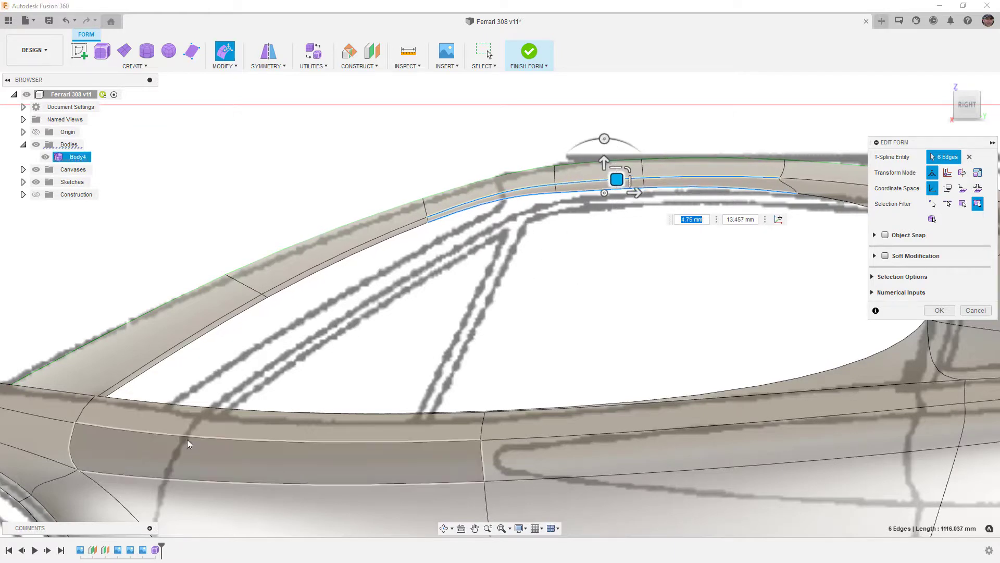
# In the top view, move the two edges at the windshield's lower corner about 11 mm and 49 mm rearward along the blueprint outline
pyautogui.scroll(-5, 456, 246)
pyautogui.scroll(-2, 413, 271)
pyautogui.click(416, 289)
pyautogui.keyDown('shift'); pyautogui.moveTo(415, 293); pyautogui.dragTo(498, 362, button='middle'); pyautogui.keyUp('shift')
pyautogui.click(968, 96)
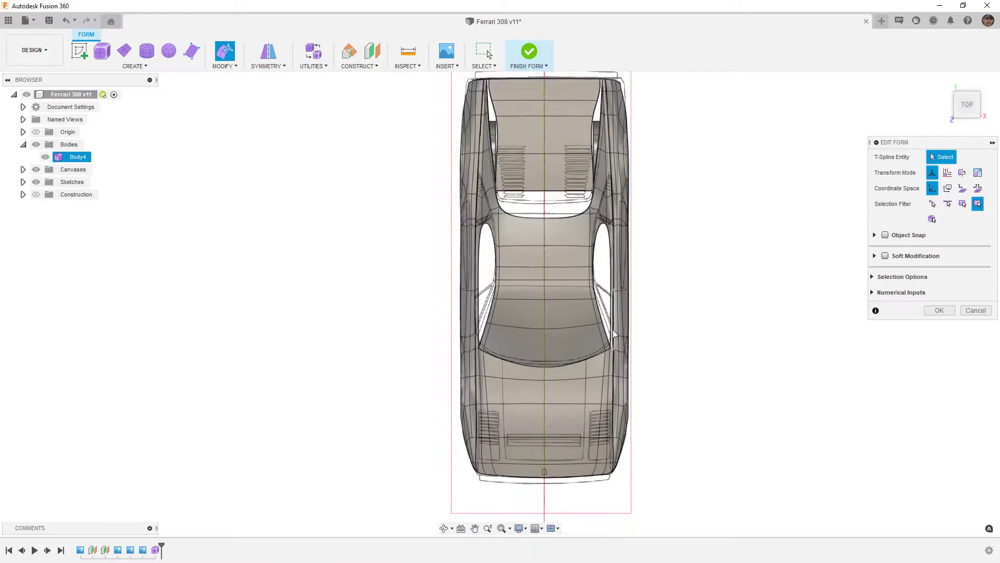
pyautogui.scroll(5, 613, 328)
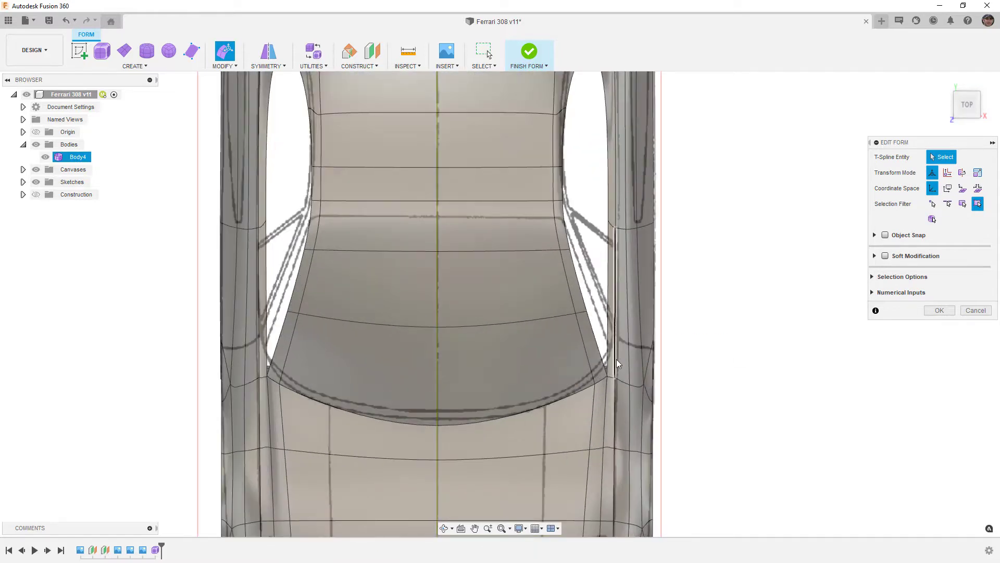
pyautogui.scroll(2, 602, 384)
pyautogui.click(604, 377)
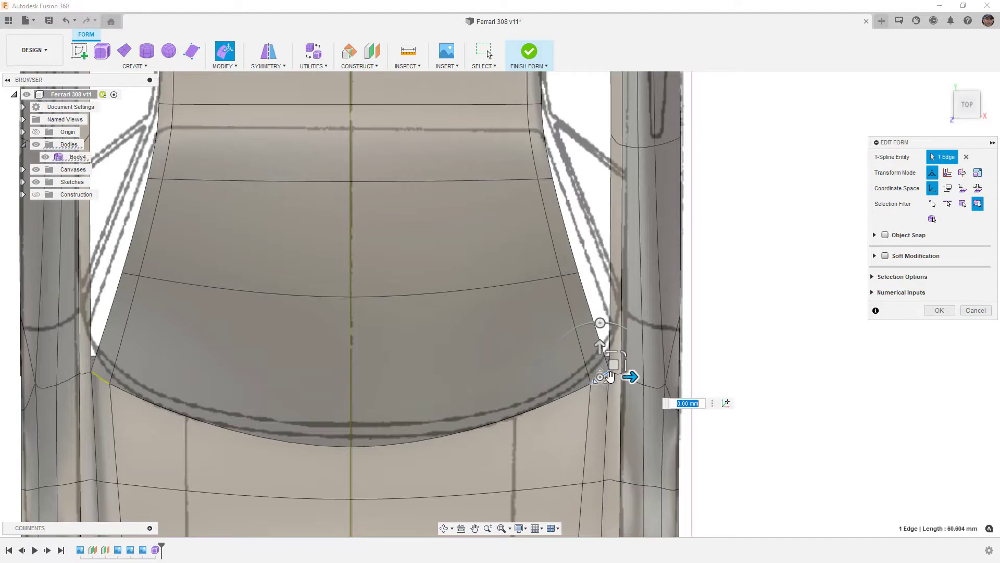
pyautogui.keyDown('shift'); pyautogui.click(617, 376); pyautogui.keyUp('shift')
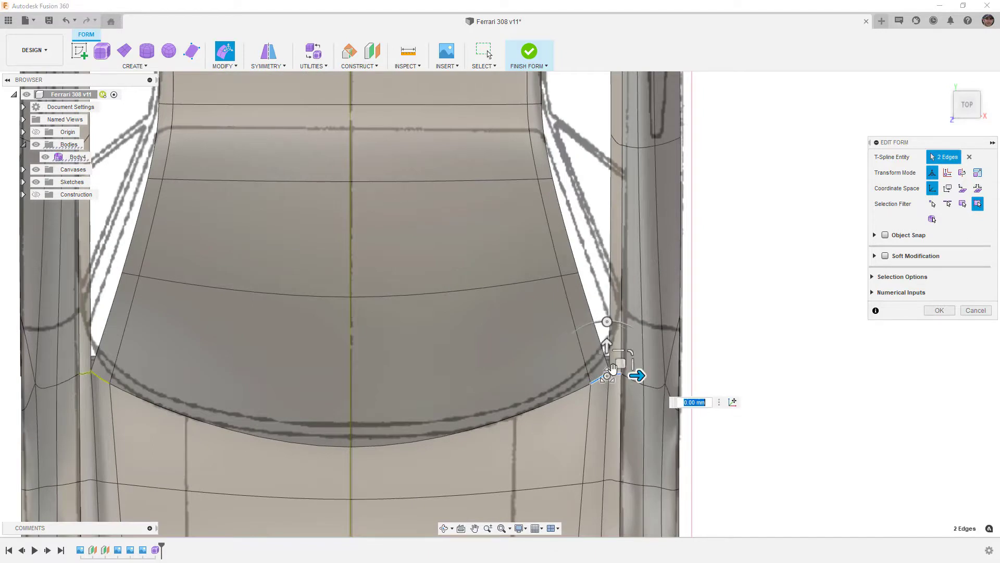
pyautogui.moveTo(625, 362); pyautogui.dragTo(624, 345)
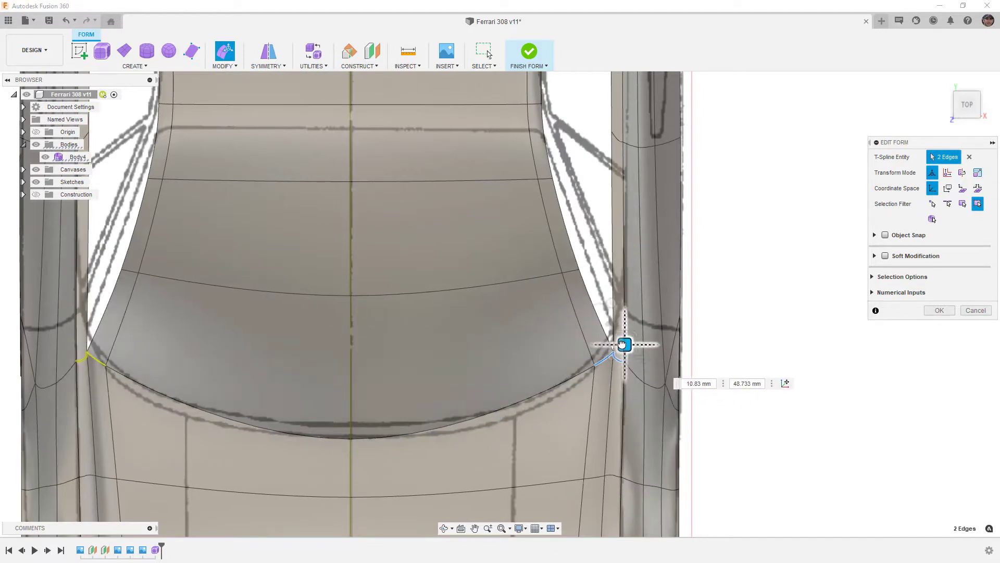
# Shift the windshield's lower corner further rearward and outward in the top view, and move the lower pillar face about 4 mm outward and 28 mm rearward
pyautogui.click(737, 331)
pyautogui.click(614, 352)
pyautogui.moveTo(614, 352); pyautogui.dragTo(621, 329)
pyautogui.click(575, 284)
pyautogui.moveTo(598, 295); pyautogui.dragTo(604, 289)
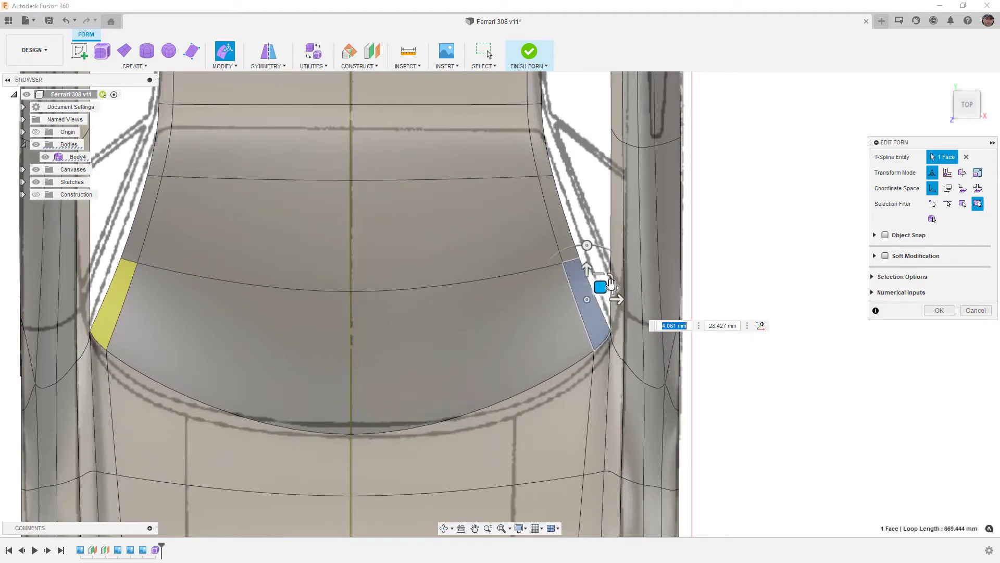
pyautogui.click(613, 330)
pyautogui.moveTo(616, 324); pyautogui.dragTo(630, 307)
# In box display in the side view, move the narrow inner face of the windshield pillar rearward and about 20 mm down
pyautogui.scroll(-5, 631, 307)
pyautogui.keyDown('shift'); pyautogui.moveTo(625, 402); pyautogui.dragTo(552, 331, button='middle'); pyautogui.keyUp('shift')
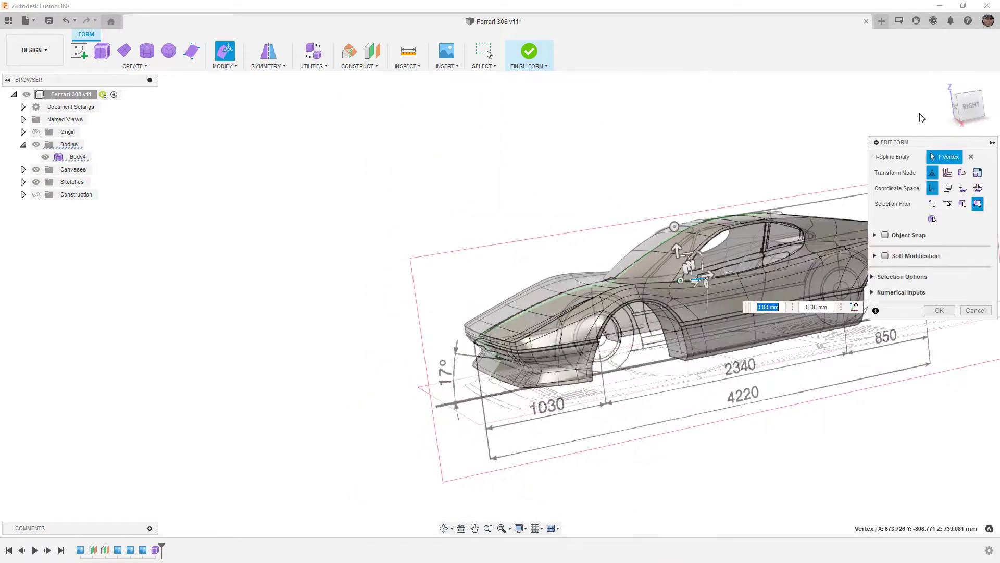
pyautogui.click(971, 107)
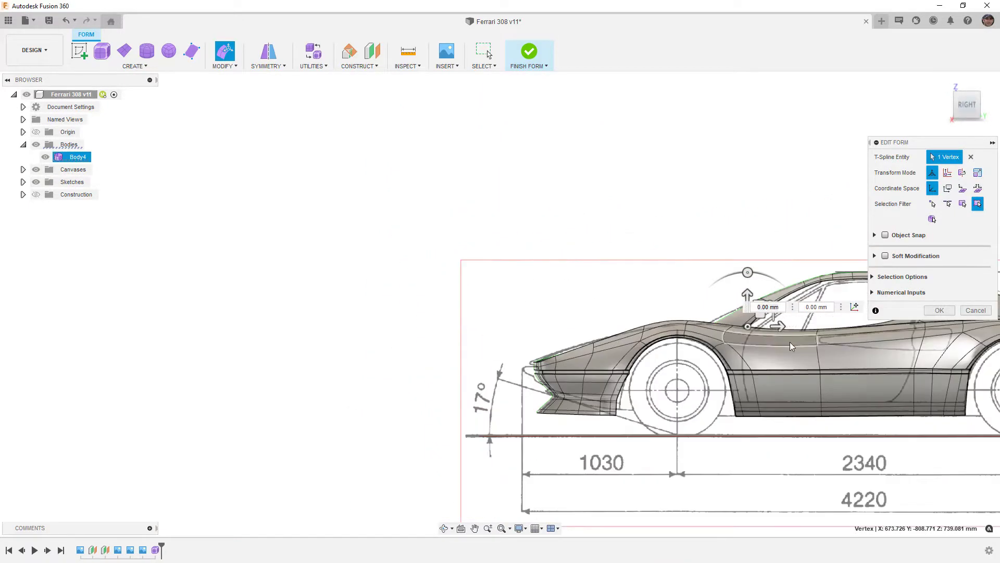
pyautogui.scroll(8, 512, 293)
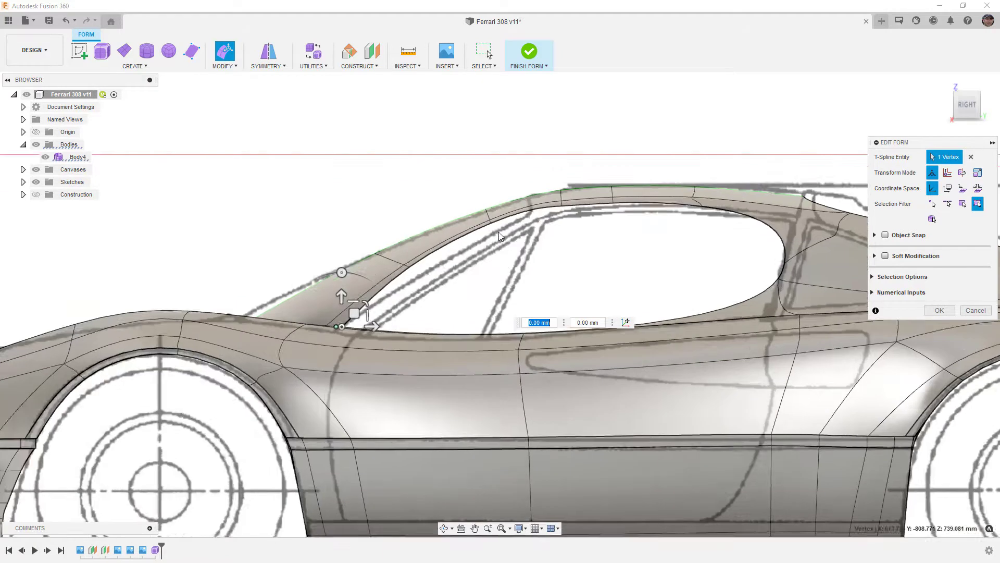
pyautogui.scroll(2, 482, 222)
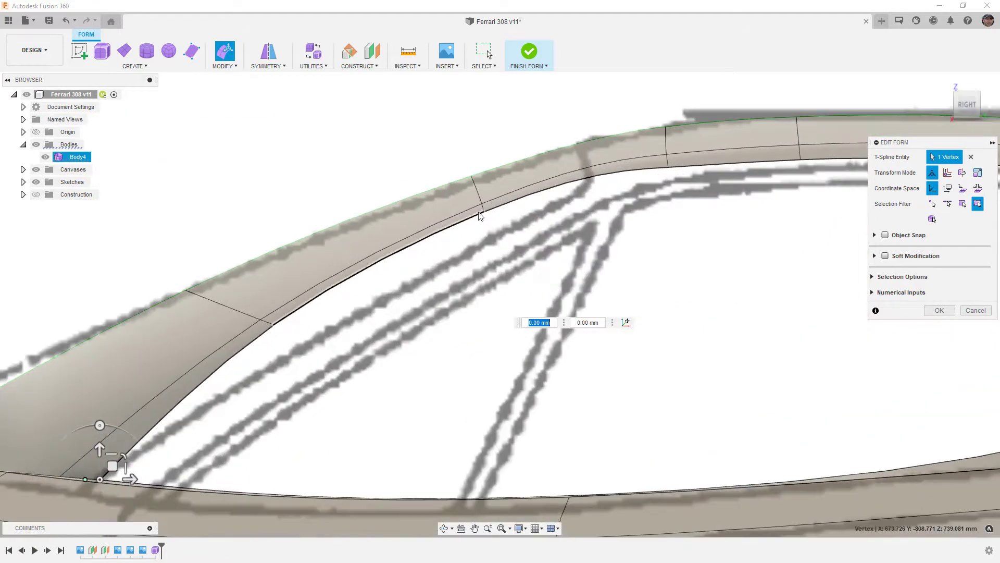
pyautogui.hotkey('alt', '1')
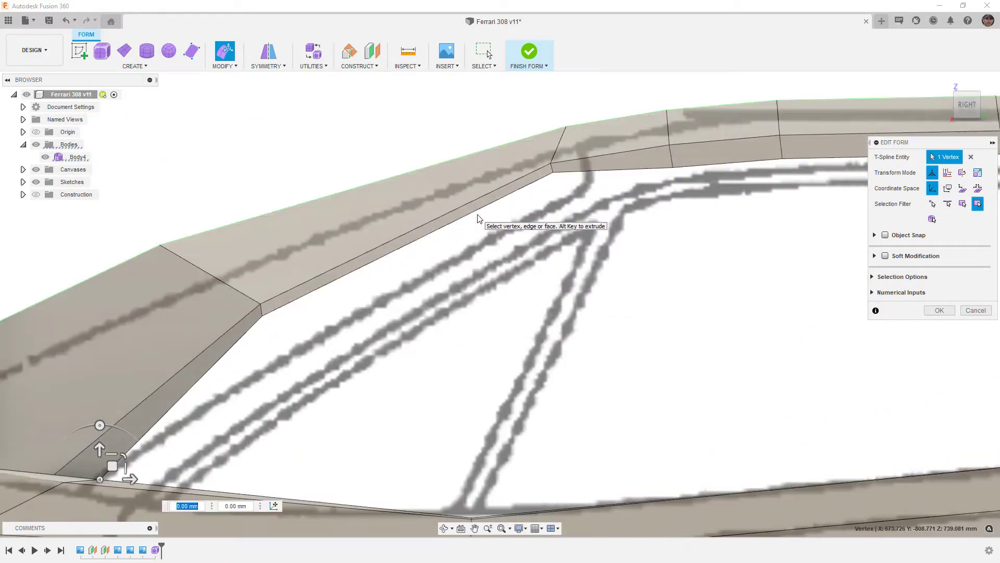
pyautogui.click(501, 201)
pyautogui.moveTo(419, 225); pyautogui.dragTo(435, 244)
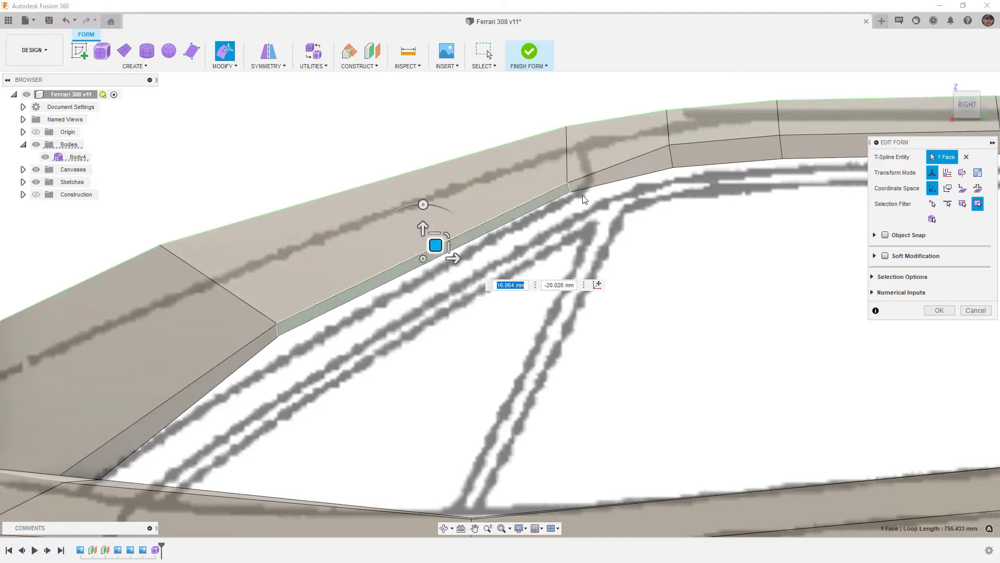
# Raise the two vertices at the upper end of that pillar face, and move the lower one about 4 mm rearward and 8 mm down
pyautogui.click(568, 188)
pyautogui.scroll(2, 581, 216)
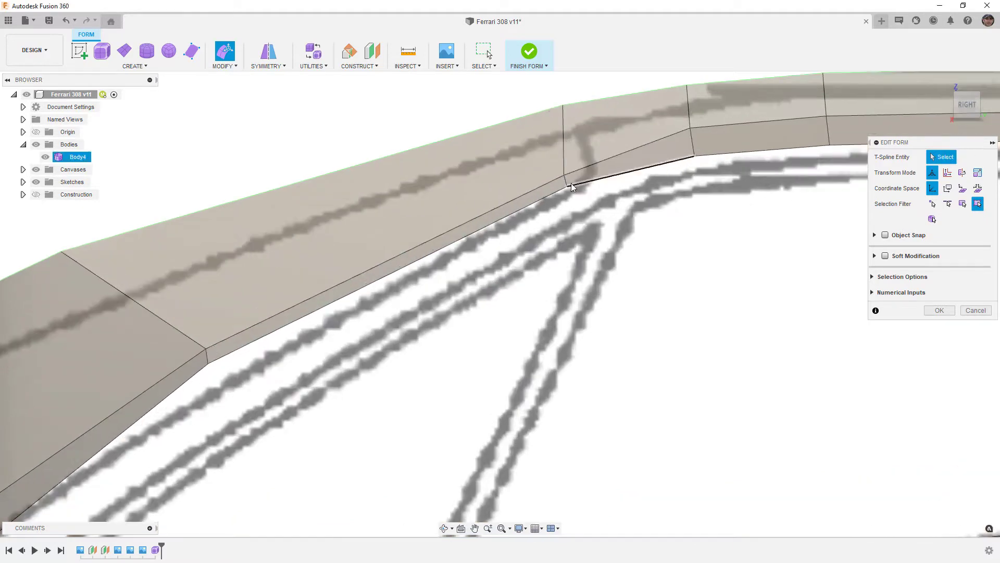
pyautogui.keyDown('shift'); pyautogui.click(564, 176); pyautogui.keyUp('shift')
pyautogui.moveTo(576, 167); pyautogui.dragTo(574, 147)
pyautogui.click(575, 179)
pyautogui.click(563, 166)
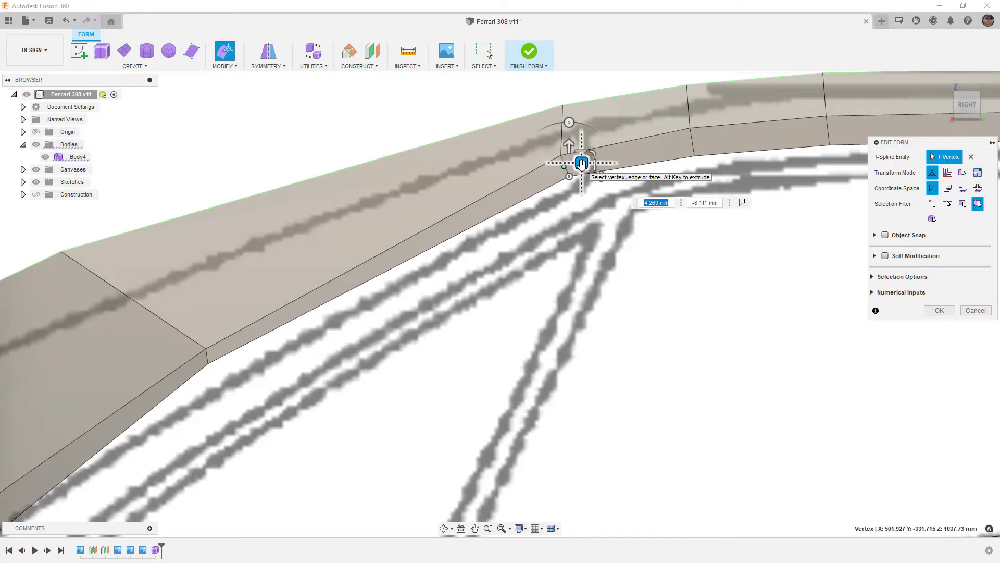
# Return the T-spline body to smooth display, hide the blueprint canvases, and finish the form edit
pyautogui.hotkey('alt', '3')
pyautogui.scroll(-5, 586, 236)
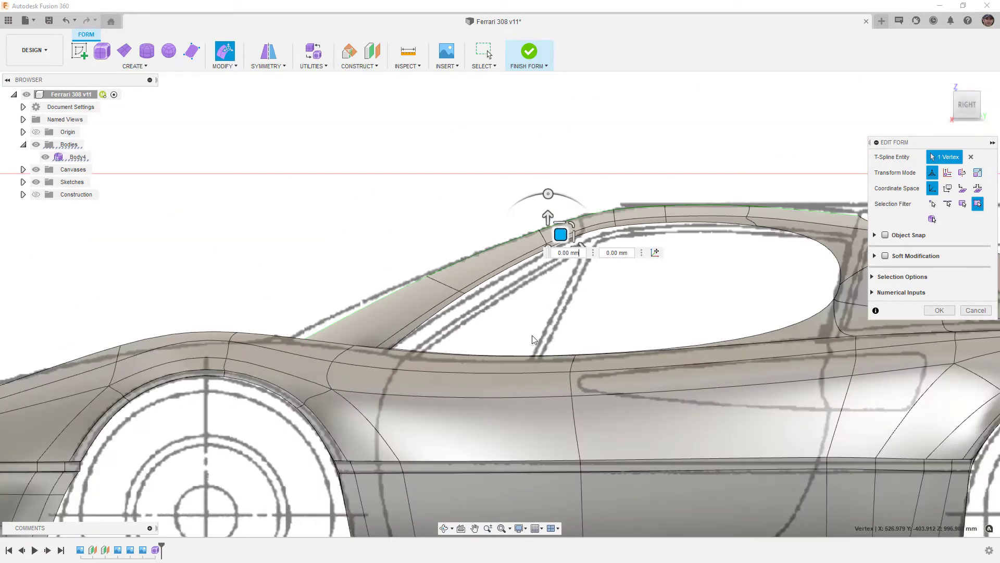
pyautogui.keyDown('shift'); pyautogui.moveTo(535, 333); pyautogui.dragTo(94, 188, button='middle'); pyautogui.keyUp('shift')
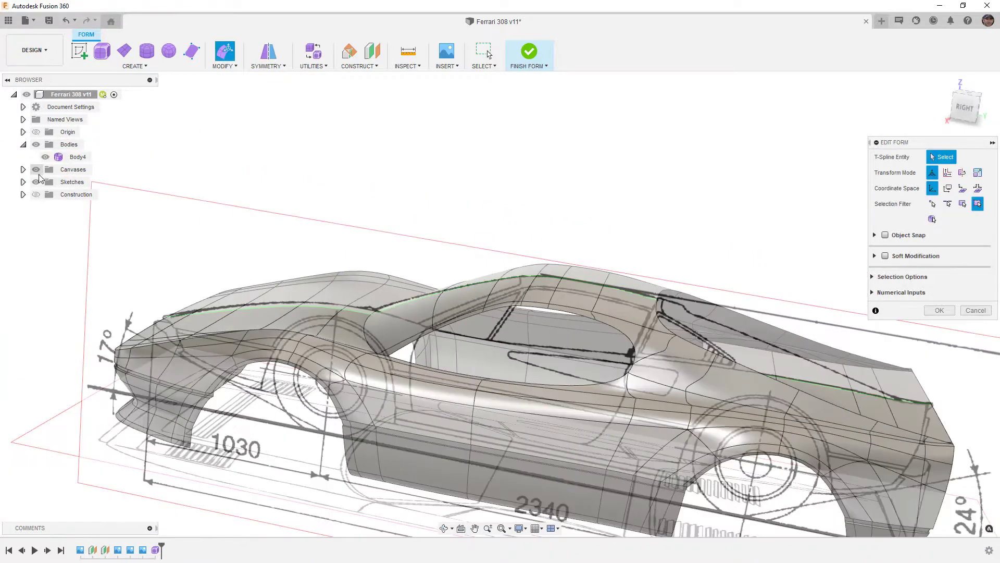
pyautogui.click(36, 169)
pyautogui.scroll(-3, 291, 194)
pyautogui.keyDown('shift'); pyautogui.moveTo(366, 252); pyautogui.dragTo(486, 371, button='middle'); pyautogui.keyUp('shift')
pyautogui.click(939, 310)
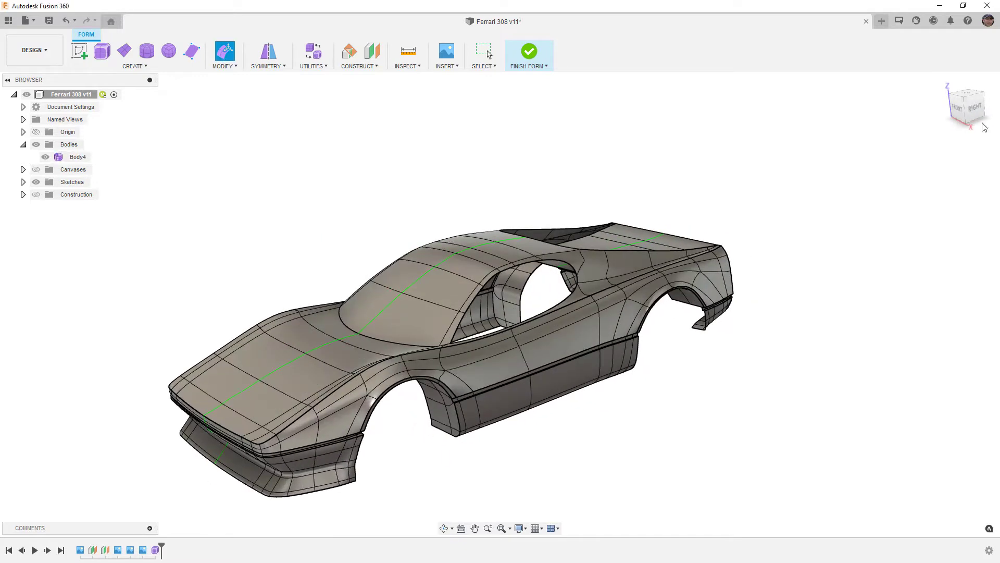
# Examine the reshaped windshield, roof and side window opening from the front, side and rear, briefly checking against the blueprint canvases
pyautogui.click(967, 115)
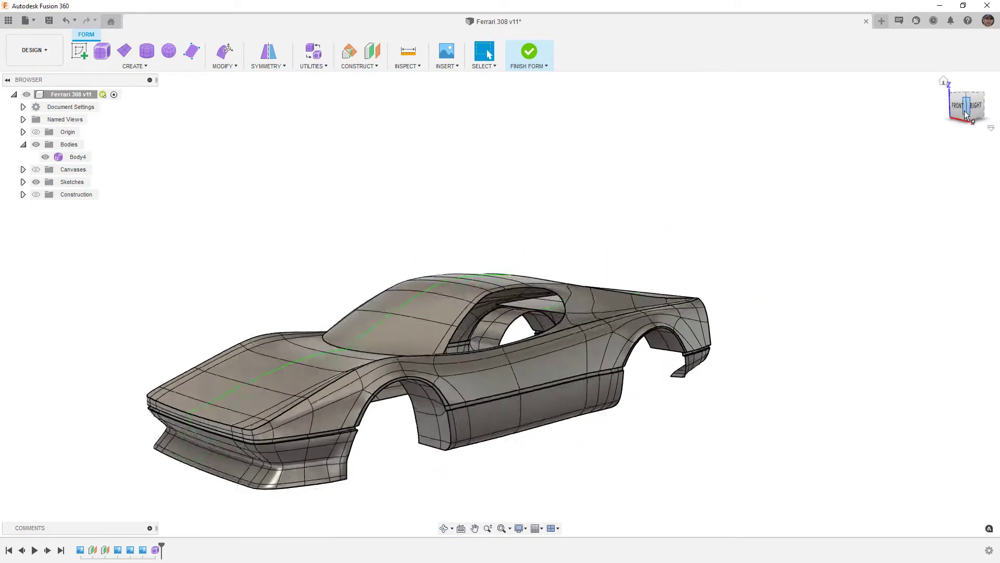
pyautogui.scroll(5, 595, 386)
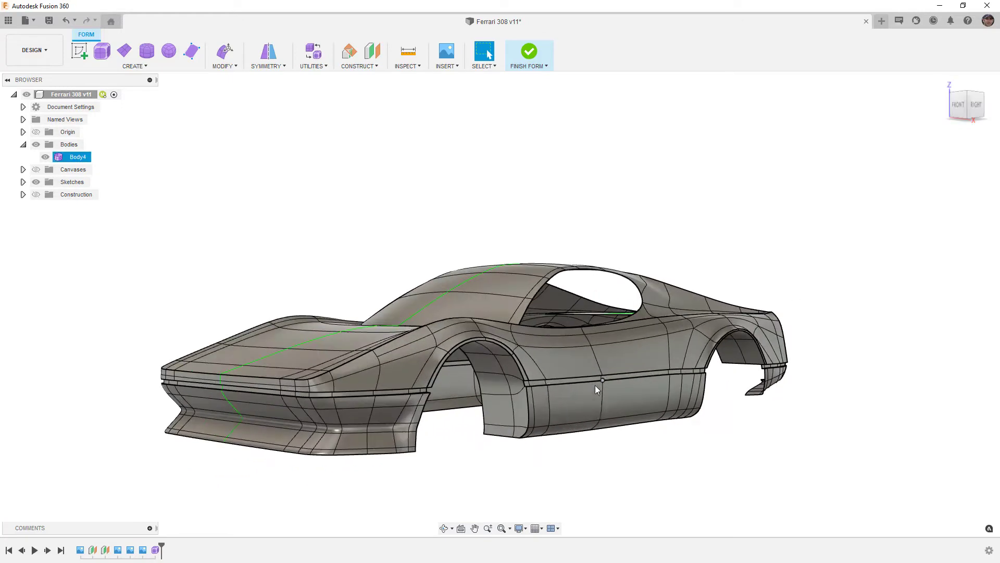
pyautogui.click(959, 107)
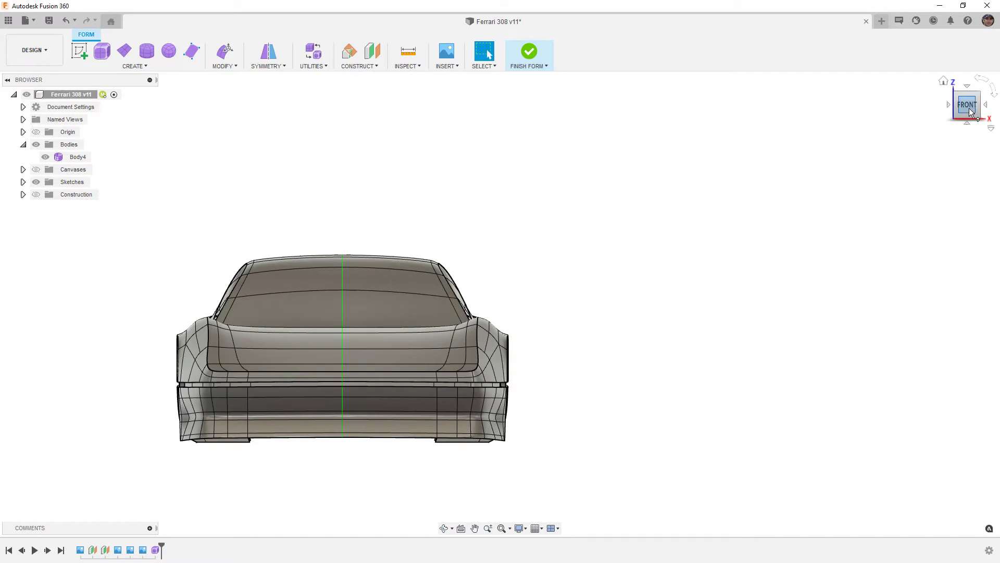
pyautogui.click(986, 107)
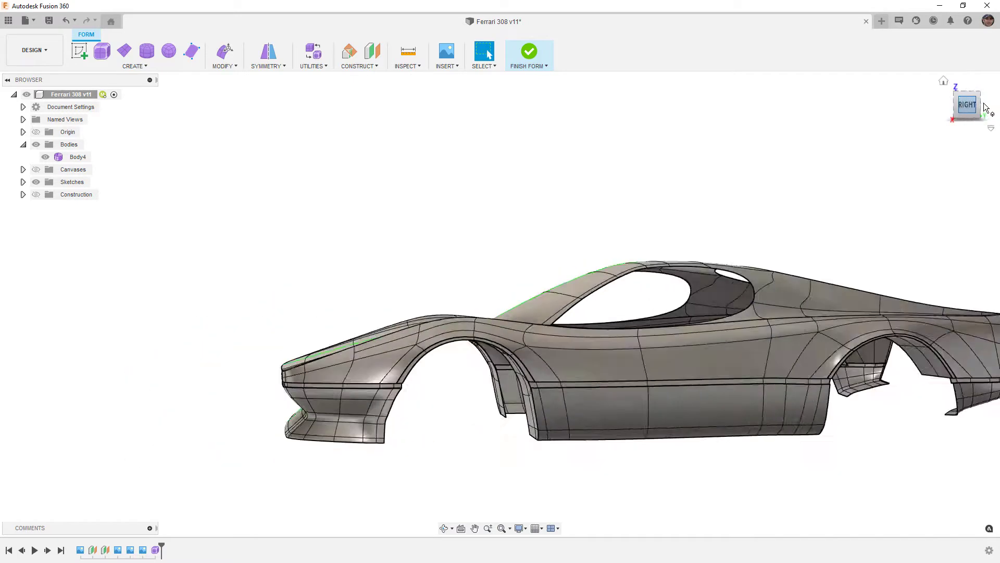
pyautogui.moveTo(779, 241); pyautogui.dragTo(540, 239, button='middle')
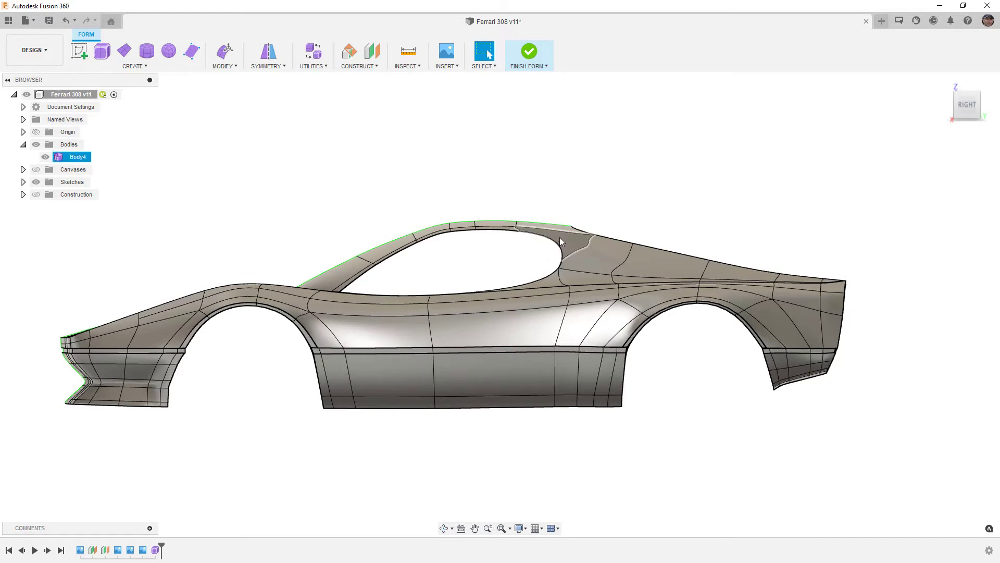
pyautogui.click(228, 230)
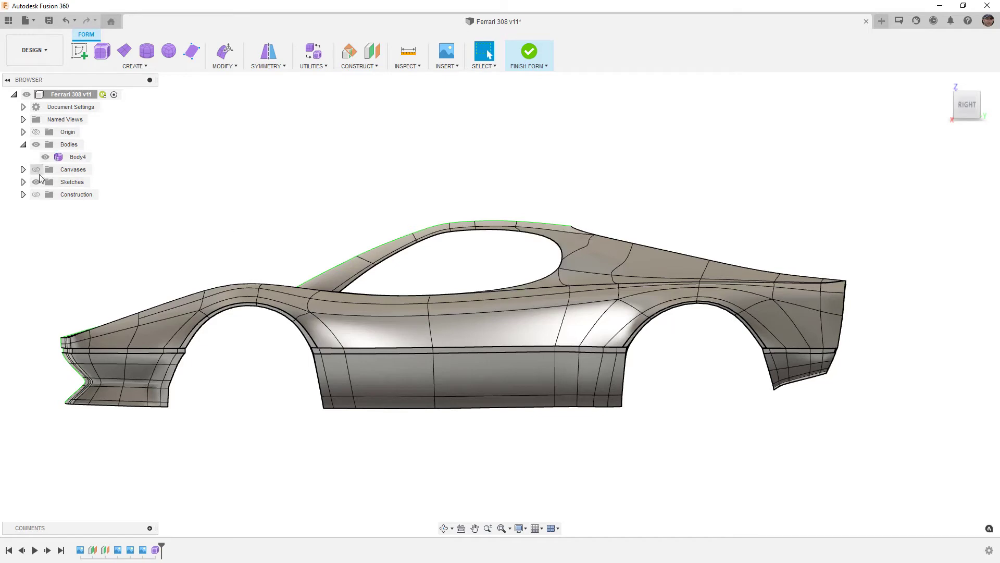
pyautogui.click(37, 171)
pyautogui.click(37, 171)
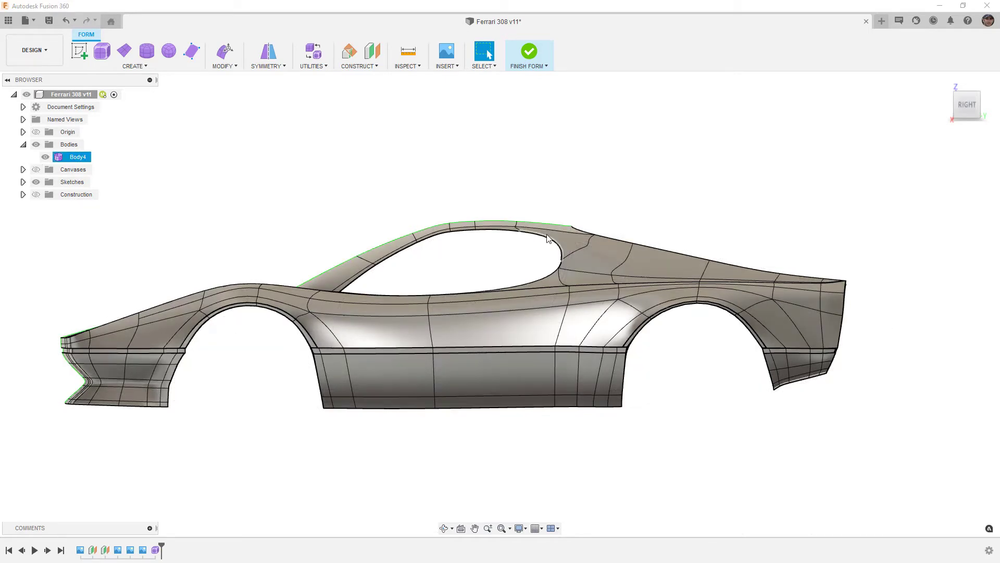
pyautogui.keyDown('shift'); pyautogui.moveTo(799, 331); pyautogui.dragTo(460, 266, button='middle'); pyautogui.keyUp('shift')
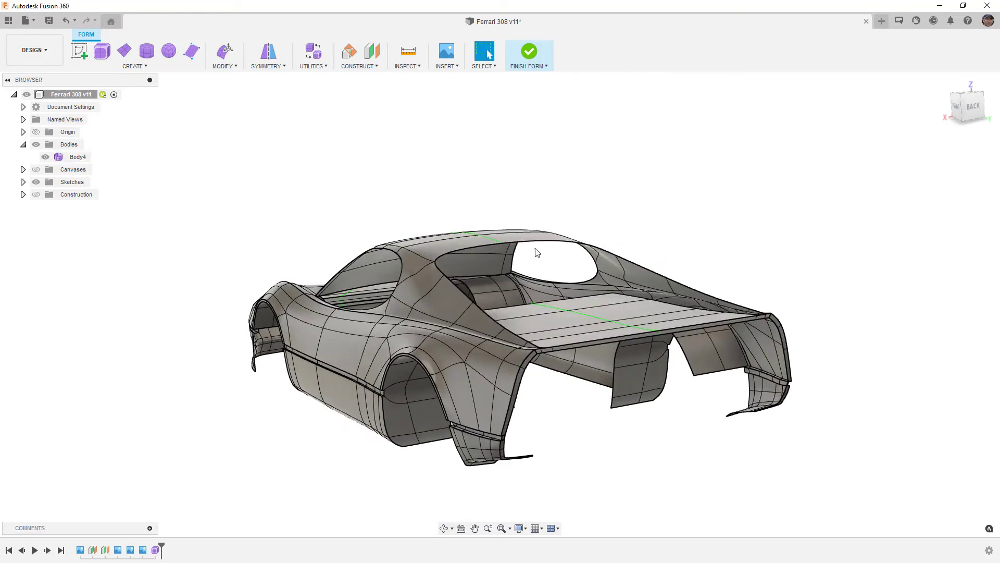
pyautogui.scroll(-1, 581, 279)
pyautogui.keyDown('shift'); pyautogui.moveTo(503, 313); pyautogui.dragTo(597, 295, button='middle'); pyautogui.keyUp('shift')
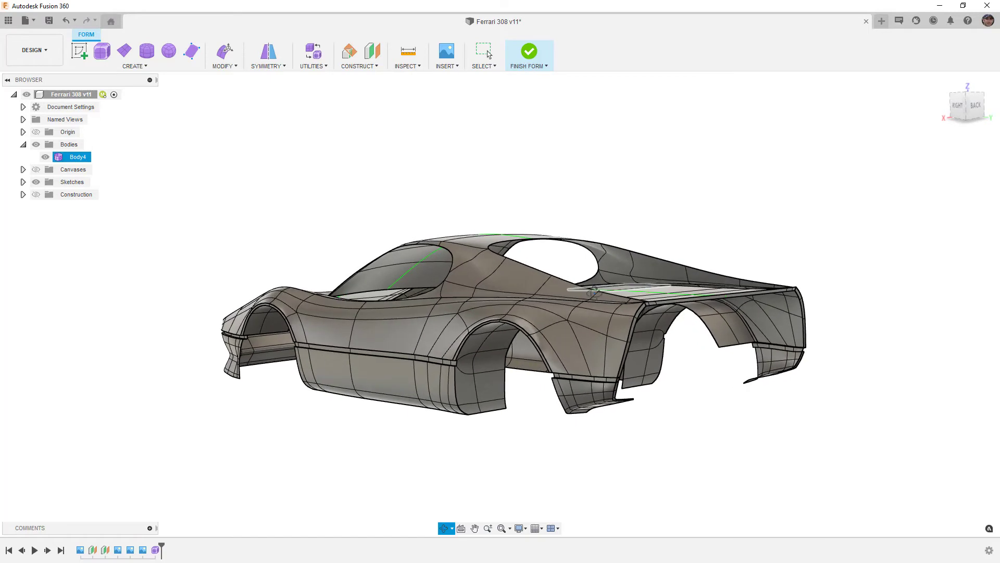
# Save the design as a new version with the description "User Saved"
pyautogui.scroll(-1, 701, 314)
pyautogui.scroll(1, 538, 340)
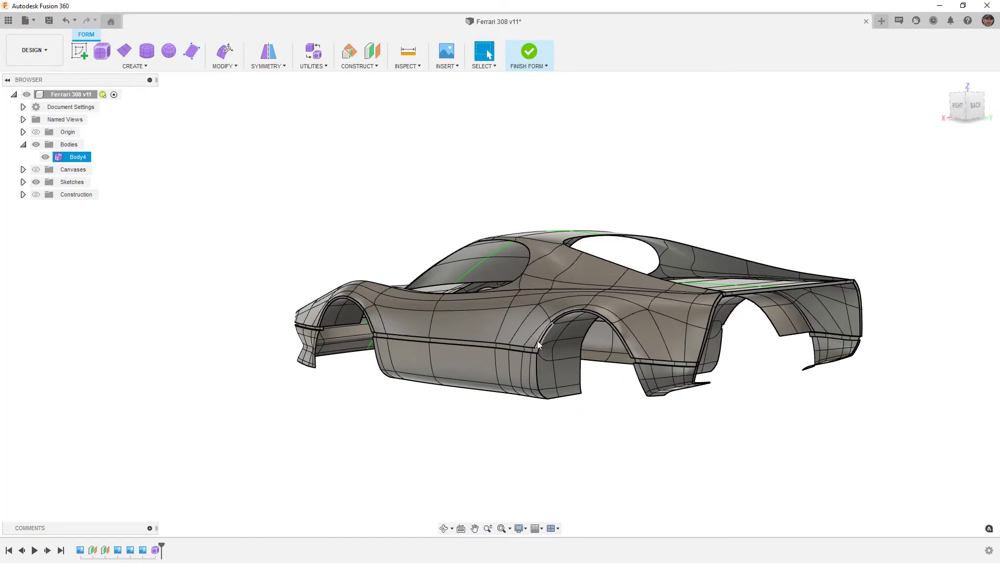
pyautogui.click(49, 21)
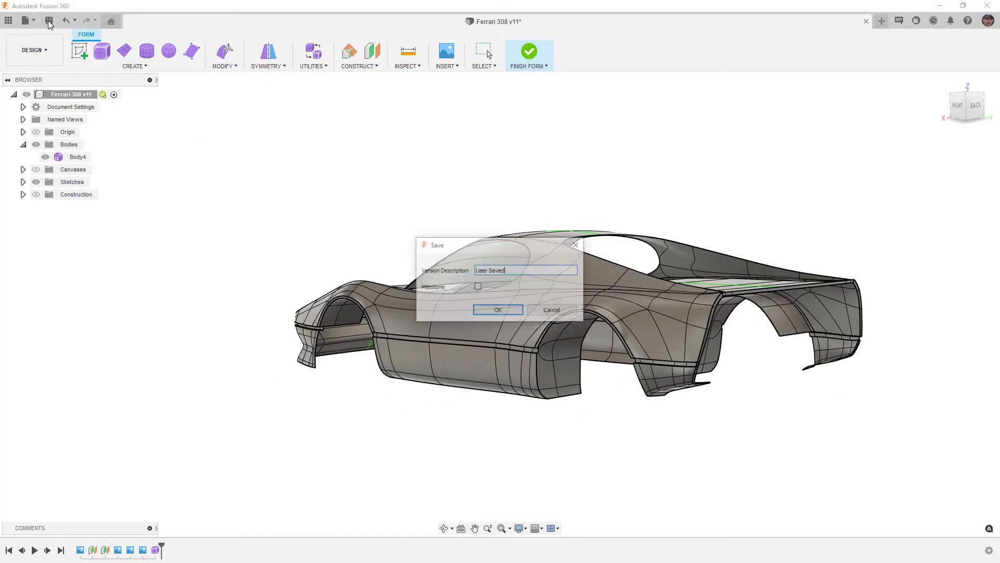
pyautogui.click(490, 313)
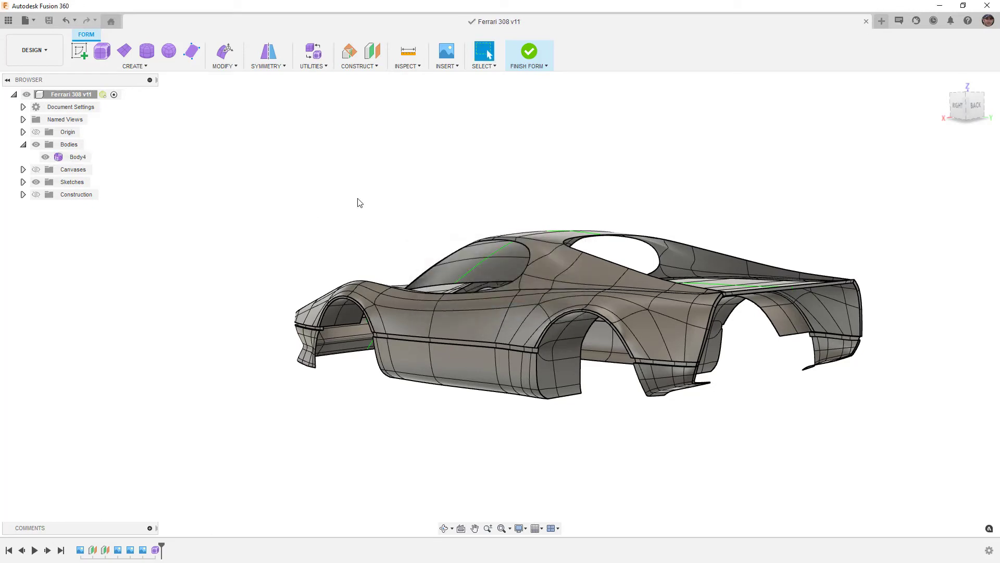